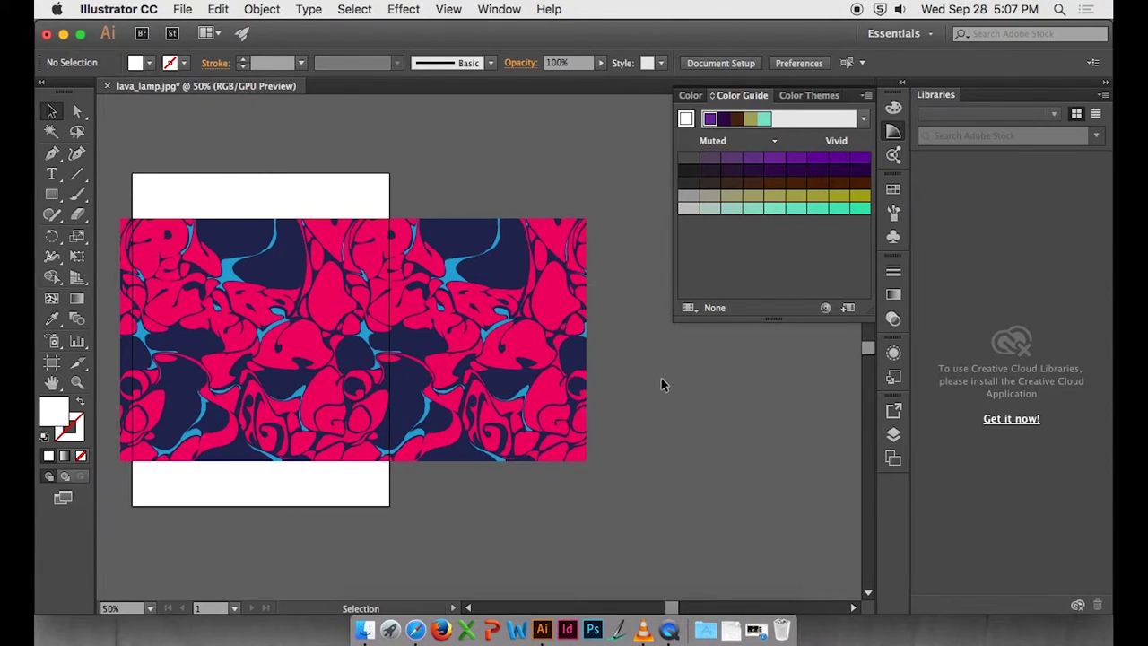
Delete the entire existing pink and navy pattern artwork so that the artboard is empty.
left_click_drag(744, 401, 787, 425)
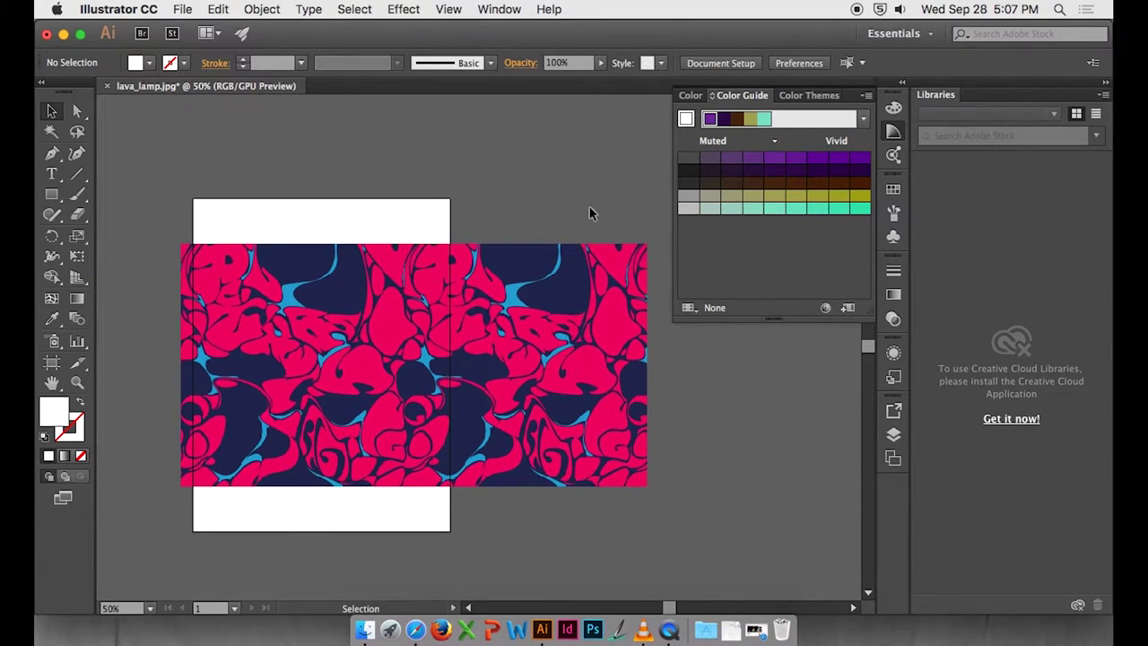
key("super+a")
key("Delete")
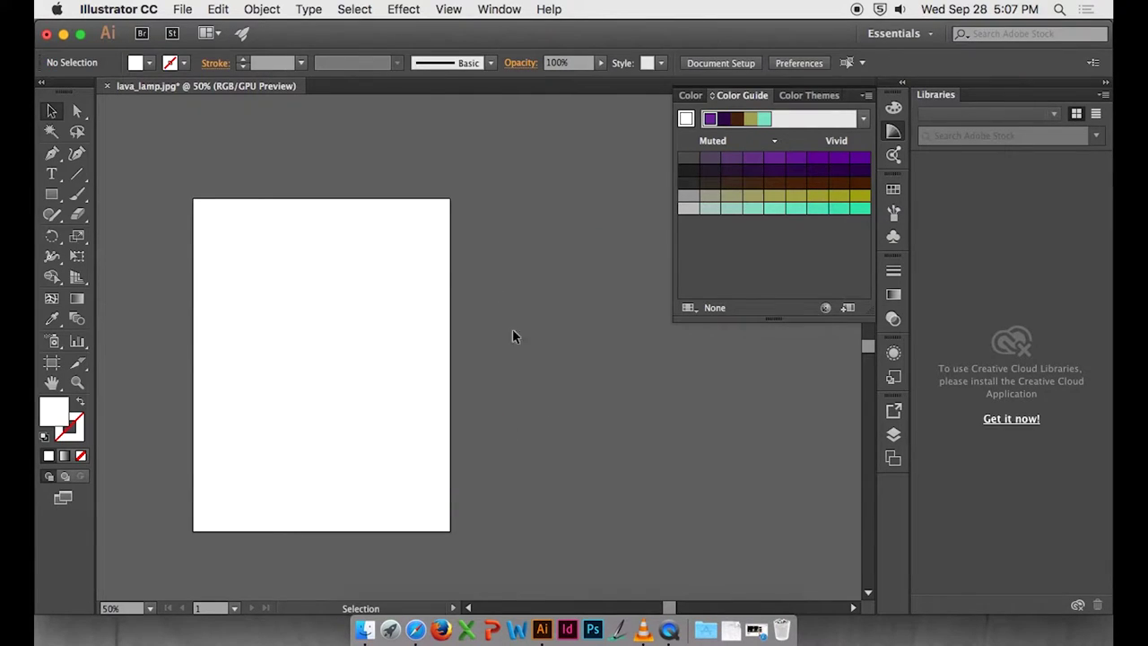
Prepare the Rectangle tool with no fill and a black stroke.
left_click_drag(236, 304, 340, 216)
left_click(52, 194)
left_click_drag(448, 200, 418, 273)
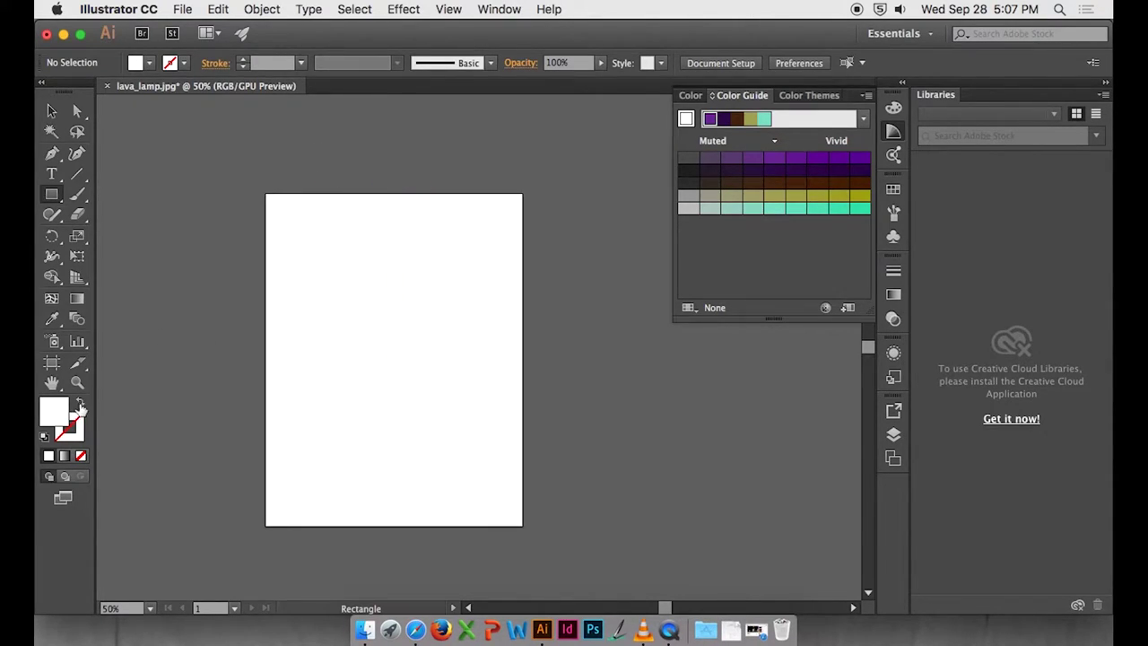
left_click(79, 404)
double_click(81, 432)
left_click_drag(410, 305, 353, 437)
left_click(713, 225)
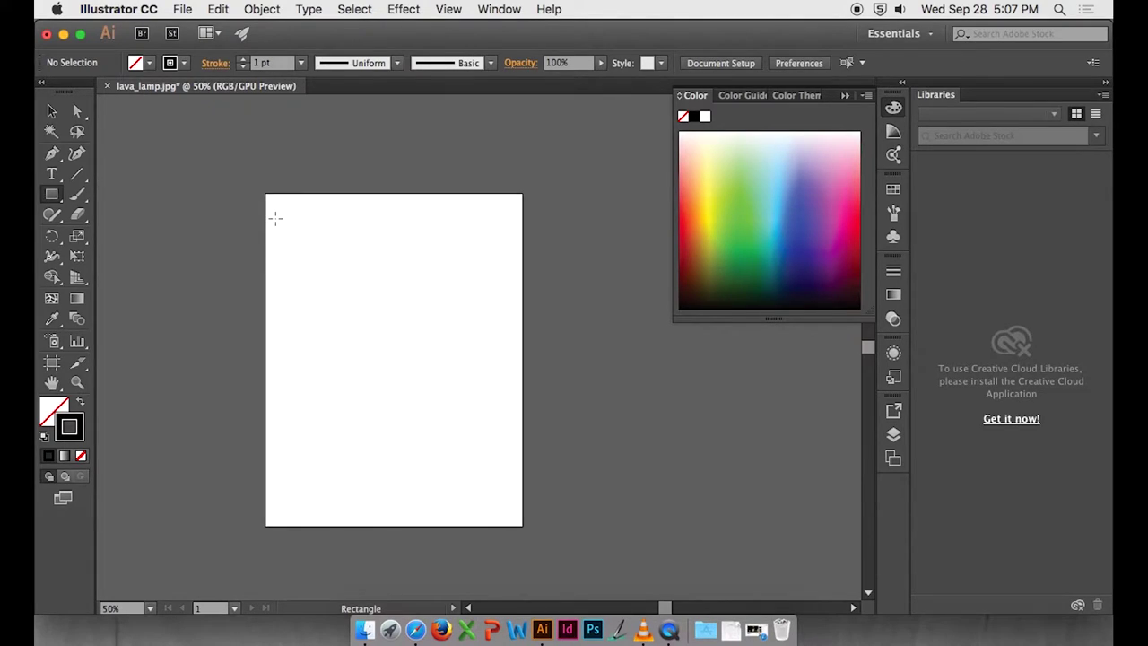
Draw a rectangle as wide as the artboard and align it with the artboard's side edges in the upper half.
left_click_drag(281, 205, 540, 374)
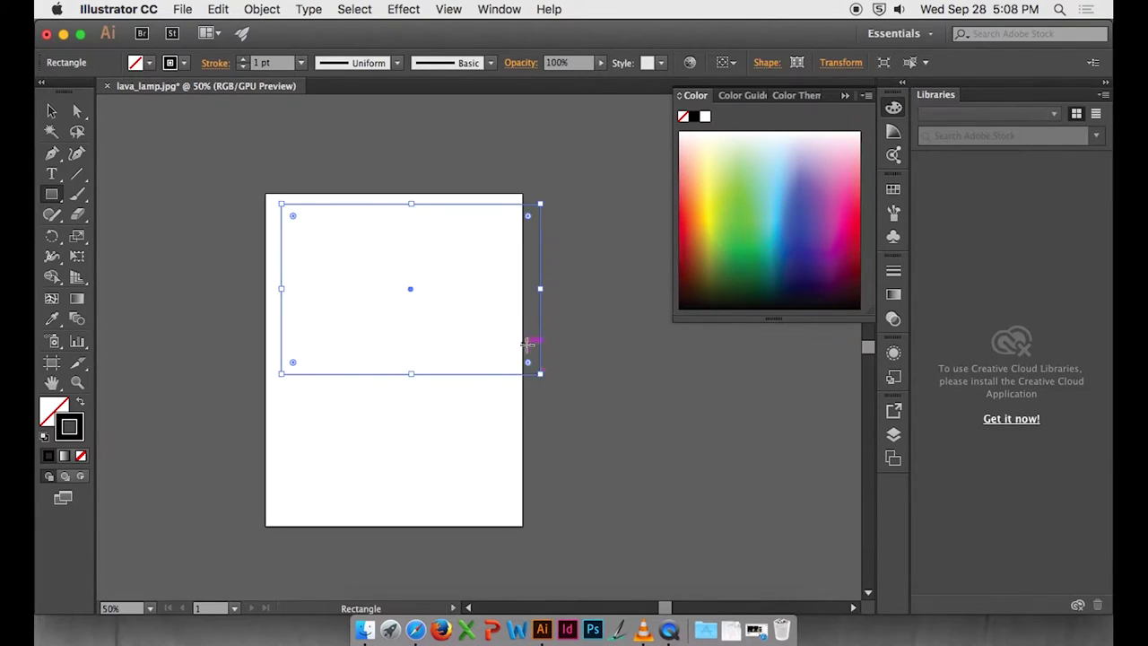
key("space")
left_click_drag(512, 246, 525, 313)
left_click(53, 112)
key("space")
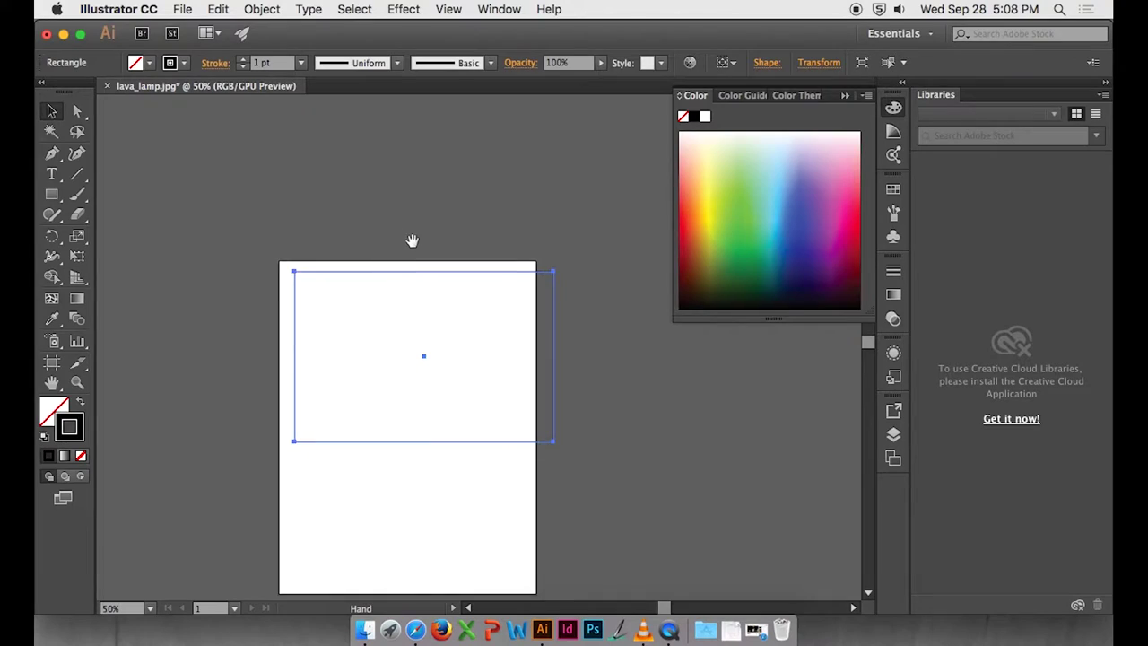
left_click_drag(410, 241, 427, 163)
left_click_drag(523, 359, 508, 391)
key("super+equal")
key("super+equal")
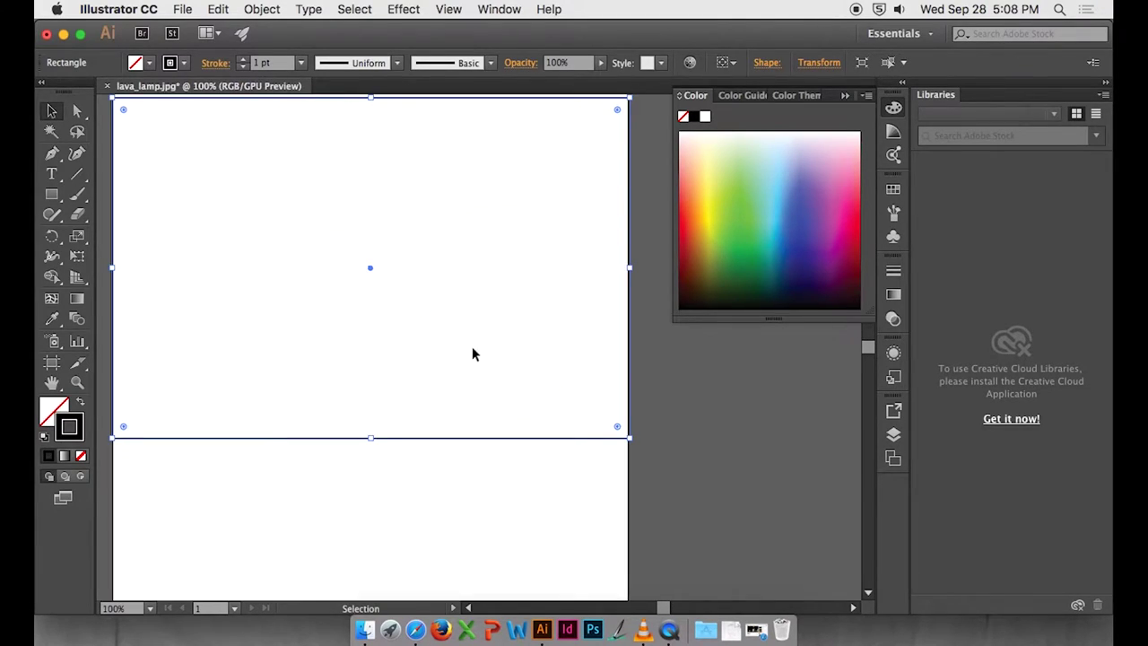
key("super+minus")
left_click(170, 314)
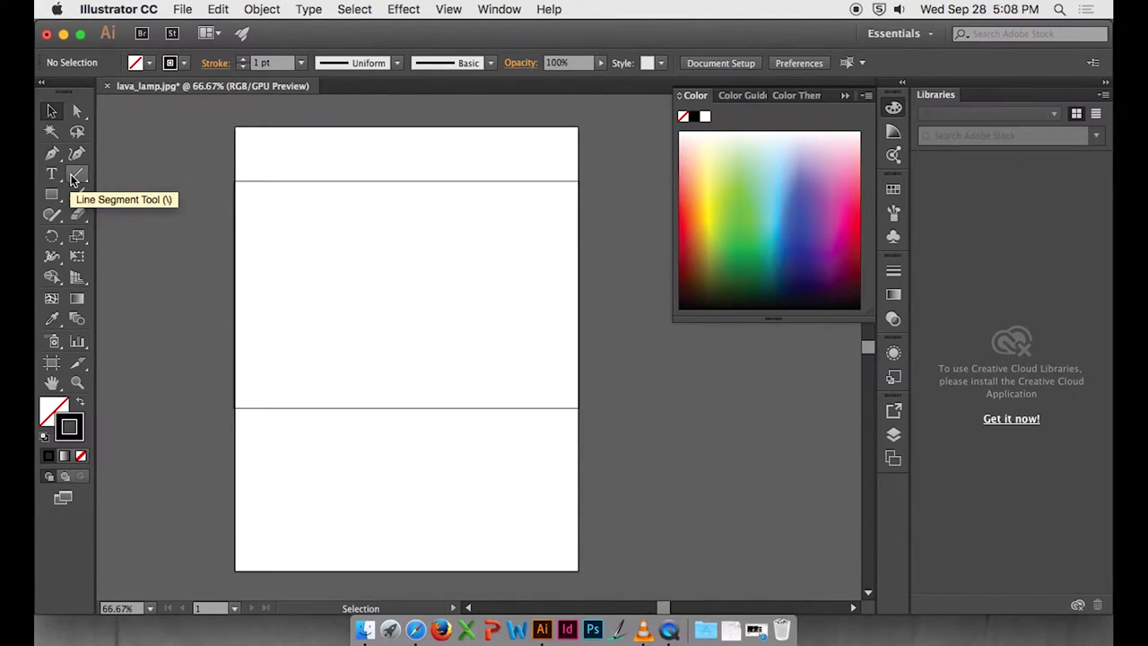
Draw a closed curved blob with the Pen tool over the rectangle's upper-left corner, extending past its left edge.
left_click(52, 154)
left_click(207, 219)
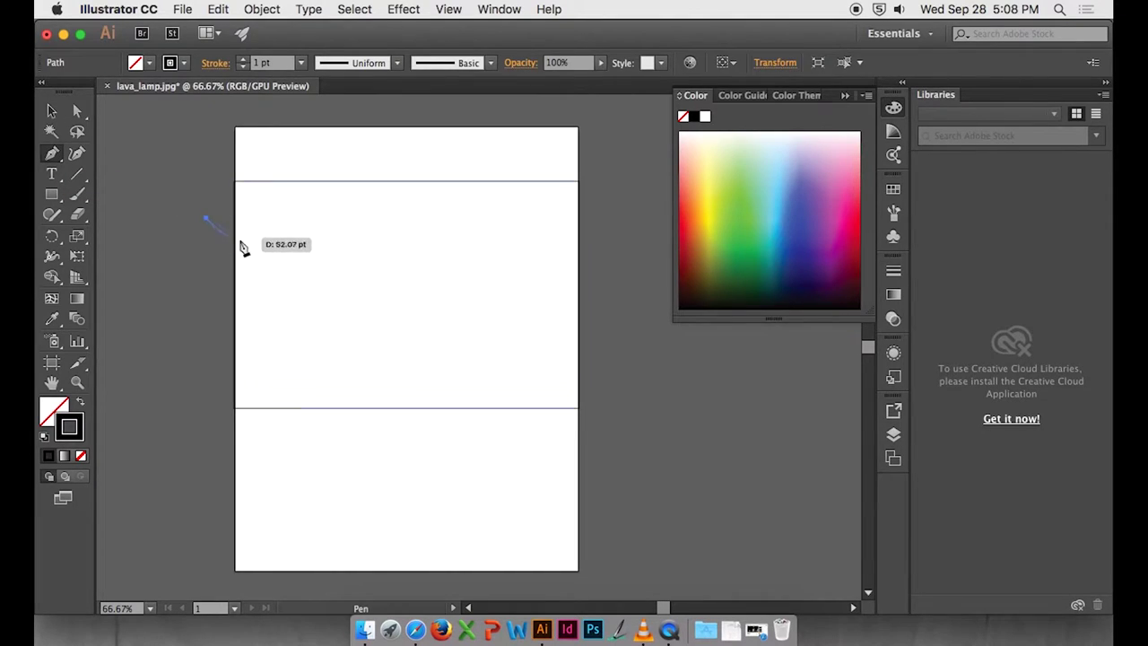
left_click_drag(295, 205, 229, 163)
left_click_drag(206, 218, 321, 255)
Draw a large branching blob with the Pen tool across the rectangle's lower-left area, extending past its left edge.
left_click(210, 321)
left_click(291, 257)
left_click(330, 263)
left_click_drag(383, 259, 409, 300)
left_click_drag(328, 311, 311, 322)
left_click_drag(277, 380, 184, 367)
left_click_drag(209, 321, 251, 312)
Draw a small curved, pointed blob with the Pen tool near the rectangle's upper middle.
scroll(431, 324, "down", 1)
left_click(320, 181)
left_click_drag(298, 197, 300, 212)
left_click_drag(325, 223, 314, 198)
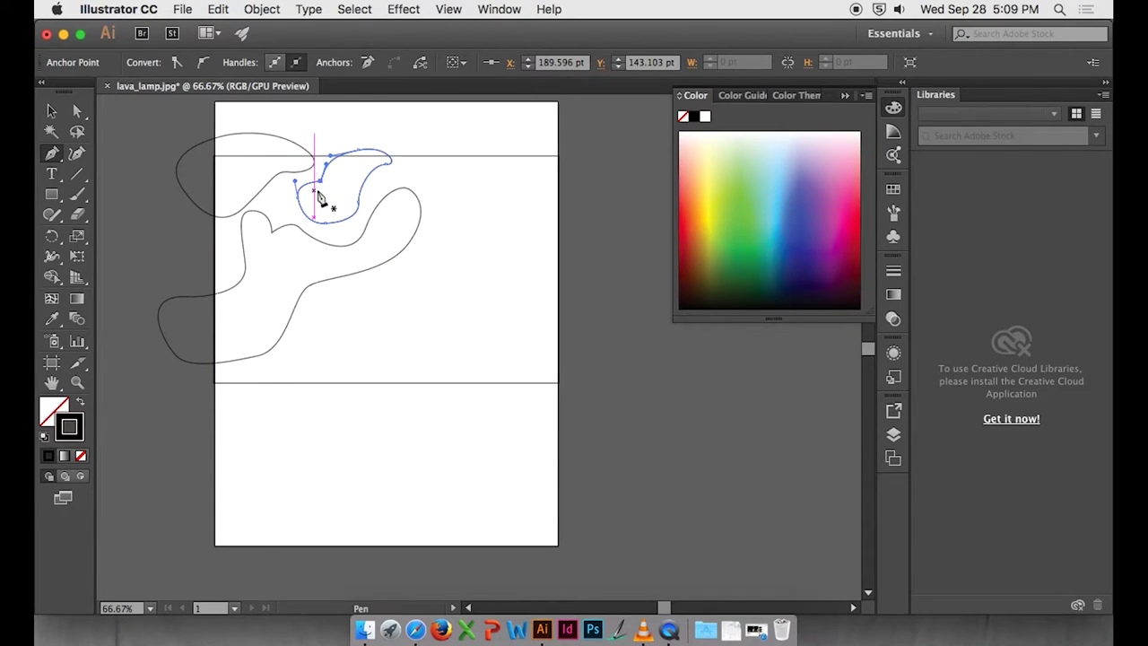
Draw a small closed teardrop shape with the Pen tool in the lower middle of the rectangle.
scroll(350, 299, "down", 1)
left_click_drag(330, 262, 329, 262)
mouse_move(314, 289)
left_mouse_down()
mouse_move(321, 305)
mouse_move(364, 288)
left_mouse_up()
left_click_drag(403, 259, 413, 262)
left_click_drag(336, 259, 303, 287)
Draw a large irregular blob with the Pen tool on the rectangle's right side, extending past its right and bottom edges.
left_click(386, 377)
left_click_drag(446, 247, 492, 225)
left_click_drag(526, 247, 544, 238)
left_click_drag(543, 153, 636, 191)
left_click(591, 217)
left_click_drag(597, 248, 574, 273)
left_click_drag(508, 305, 499, 344)
left_click(508, 304)
left_click_drag(386, 378, 409, 336)
Move the small curved, pointed blob toward the rectangle's upper right and reflect it about the vertical axis.
key("space")
left_click_drag(515, 251, 525, 332)
key("v")
left_click_drag(395, 349, 421, 373)
left_click(480, 164)
left_click_drag(480, 170, 526, 190)
left_click(262, 9)
mouse_move(281, 33)
left_click(468, 91)
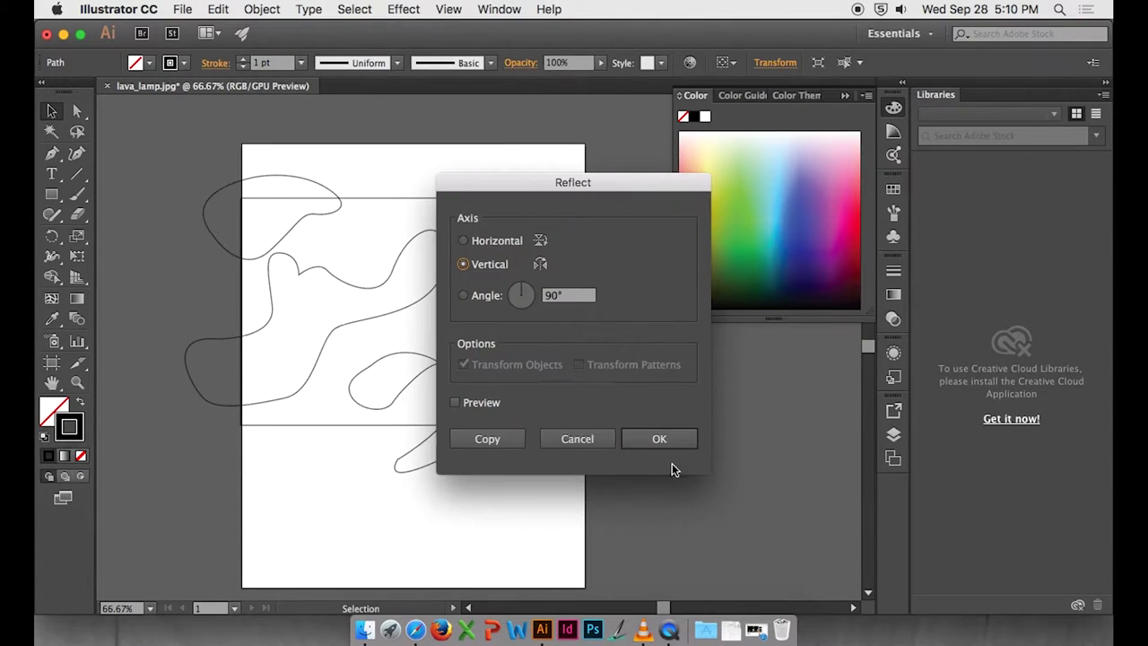
left_click(659, 439)
left_click_drag(499, 241, 469, 234)
left_click(574, 327)
Draw a long, wavy horizontal blob with the Pen tool across the upper part of the rectangle.
key("space")
left_click_drag(583, 335, 577, 261)
left_click_drag(351, 244, 346, 254)
key("space")
left_click_drag(402, 357, 471, 436)
key("l")
key("p")
left_click(362, 254)
left_click_drag(388, 244, 426, 226)
left_click(463, 228)
left_click_drag(526, 219, 535, 230)
left_click_drag(569, 237, 583, 232)
left_click_drag(570, 271, 528, 277)
left_click_drag(441, 255, 373, 231)
Draw a larger wavy blob diagonally across the rectangle's lower half and give both wavy shapes an olive fill without stroke.
key("space")
left_click_drag(525, 381, 469, 354)
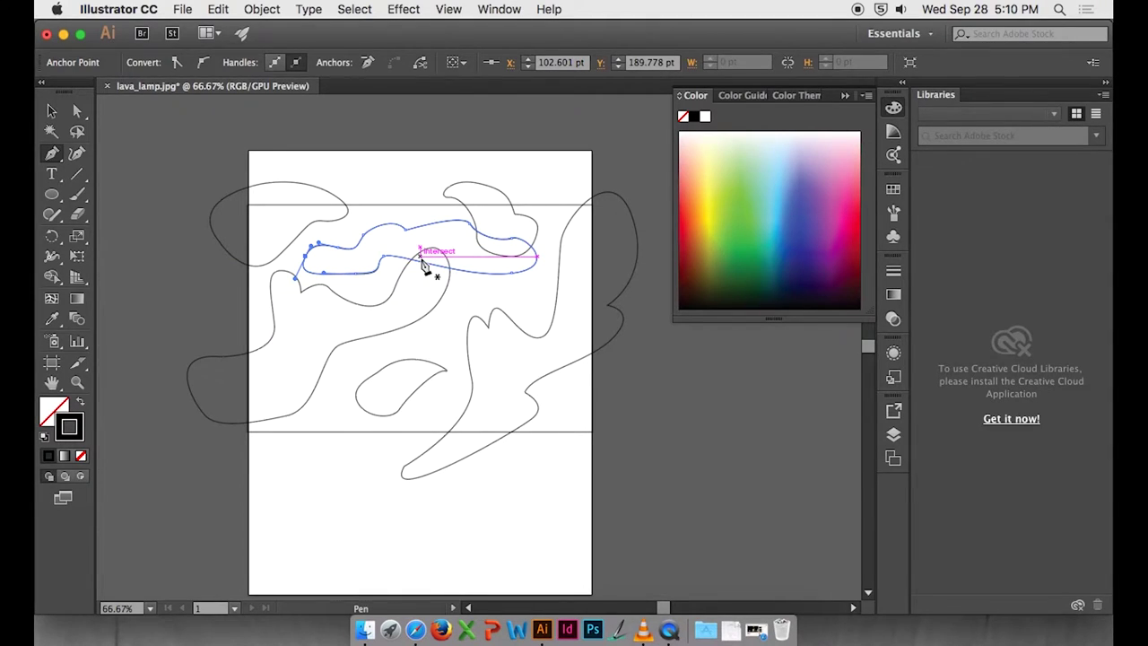
key("space")
left_click_drag(512, 395, 581, 365)
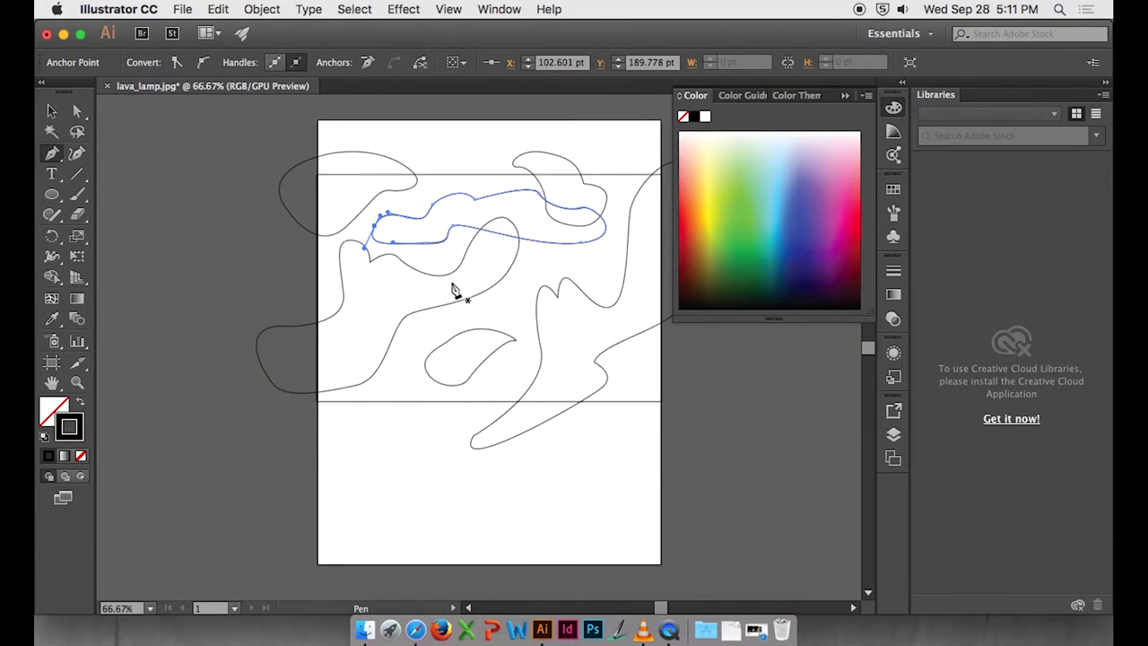
left_click_drag(466, 285, 551, 310)
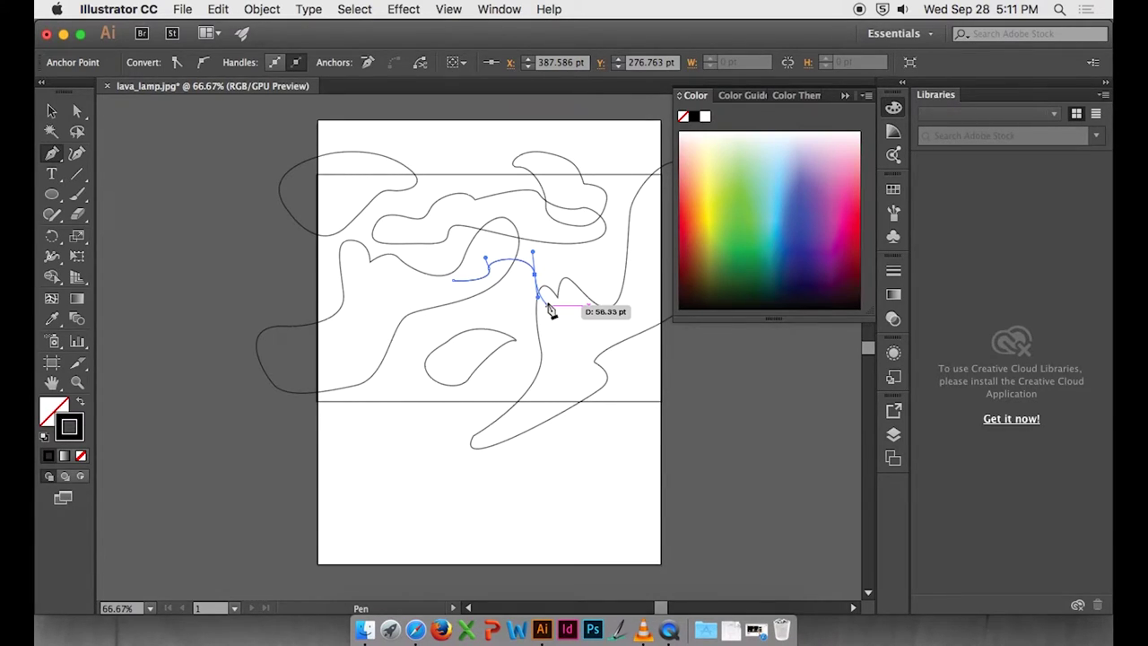
key("space")
left_click_drag(584, 310, 523, 296)
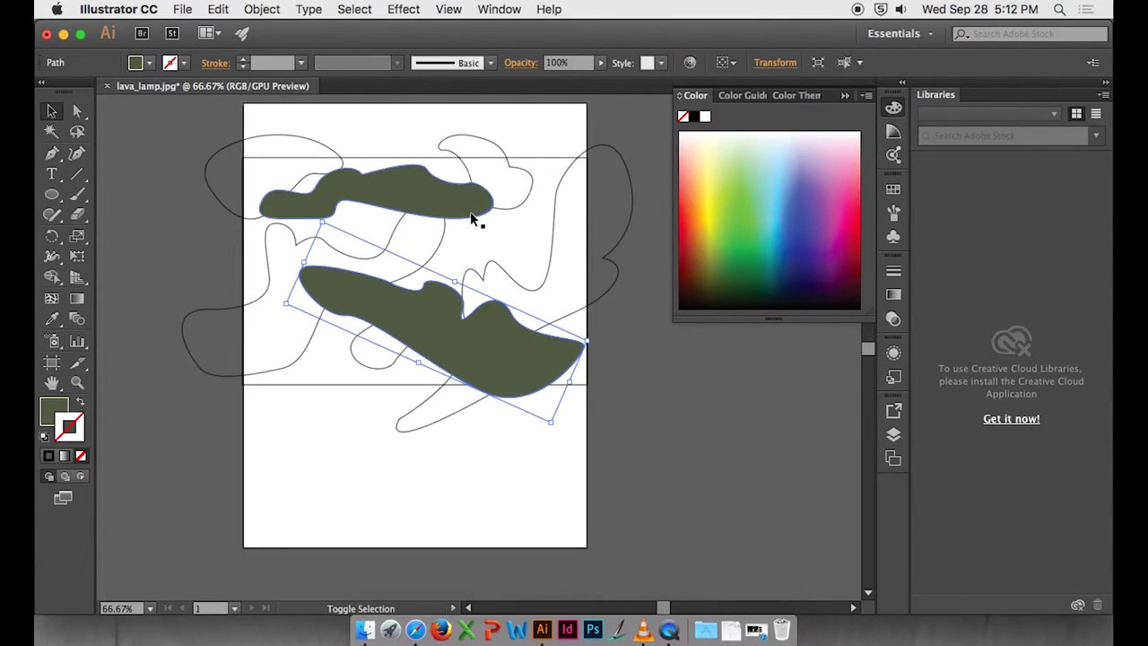
Select both olive wavy shapes and send them behind all the other shapes.
left_click(472, 219, "shift")
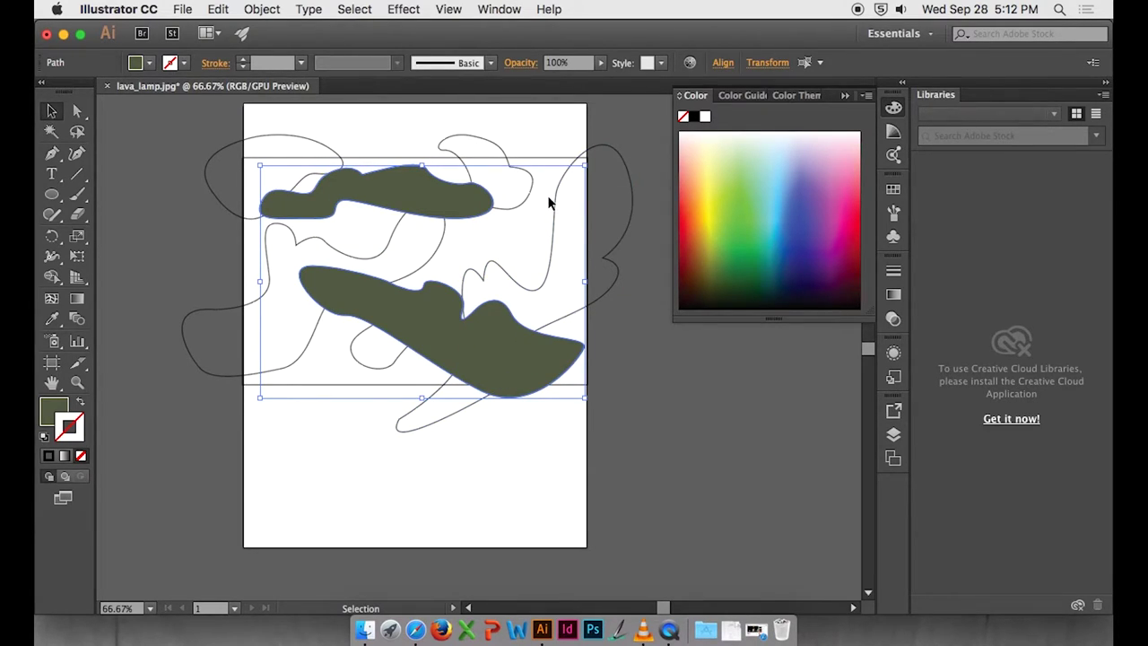
key("a")
key("super+shift+bracketleft")
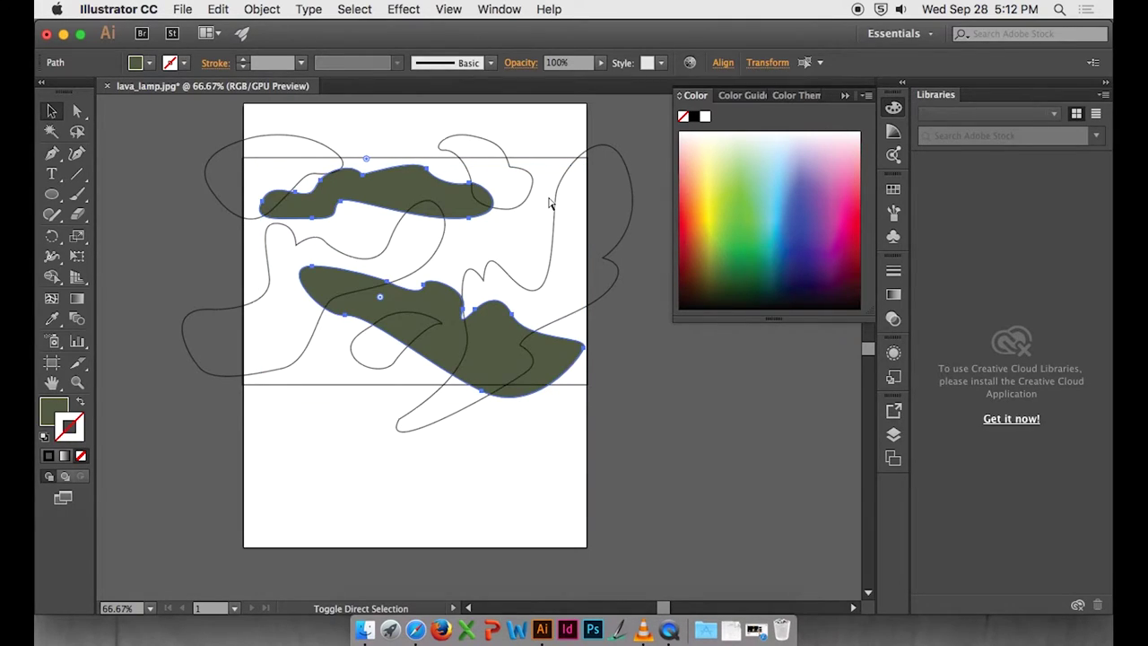
key("space")
left_click_drag(569, 221, 576, 299)
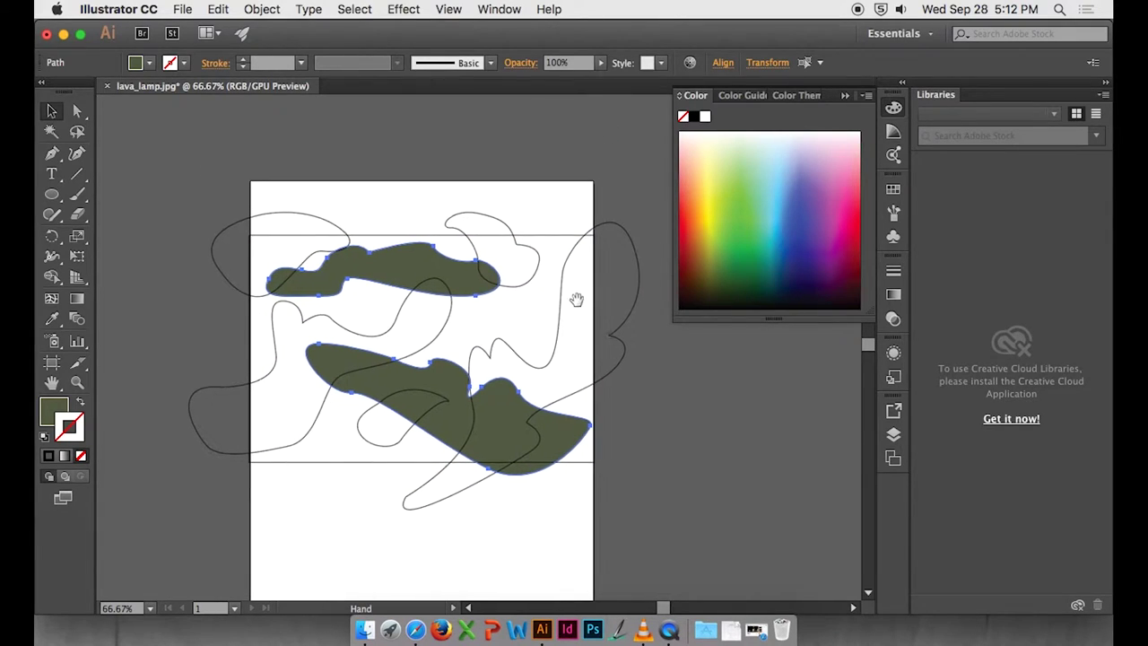
Give the background rectangle a light green fill and no stroke.
left_click(648, 381)
left_click(249, 331)
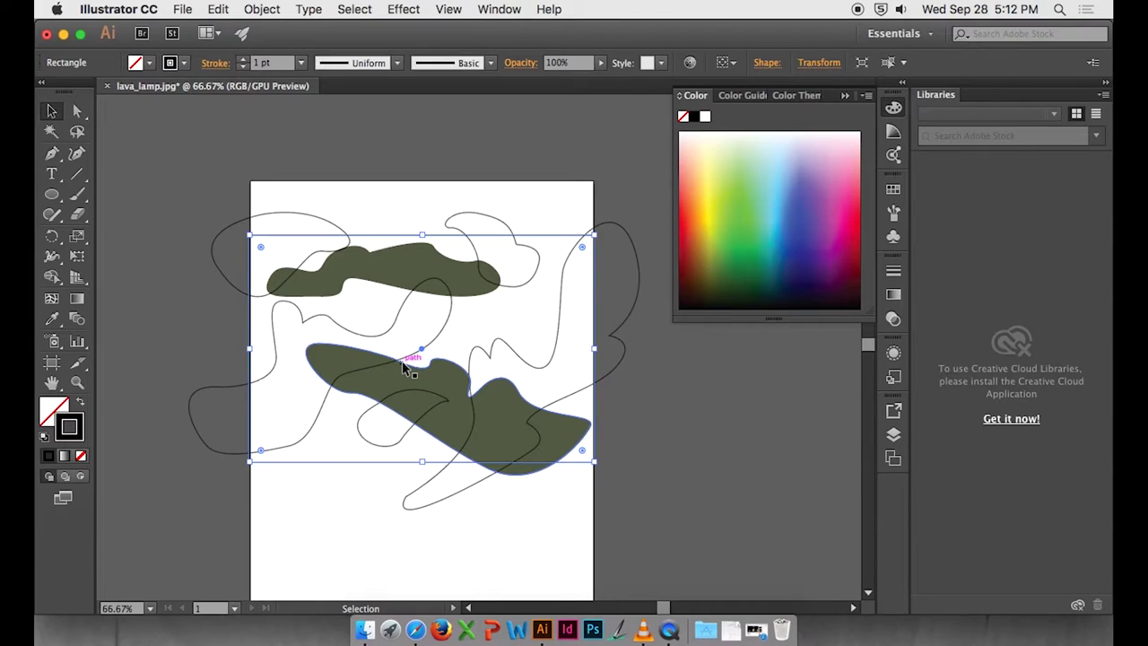
left_click(392, 261)
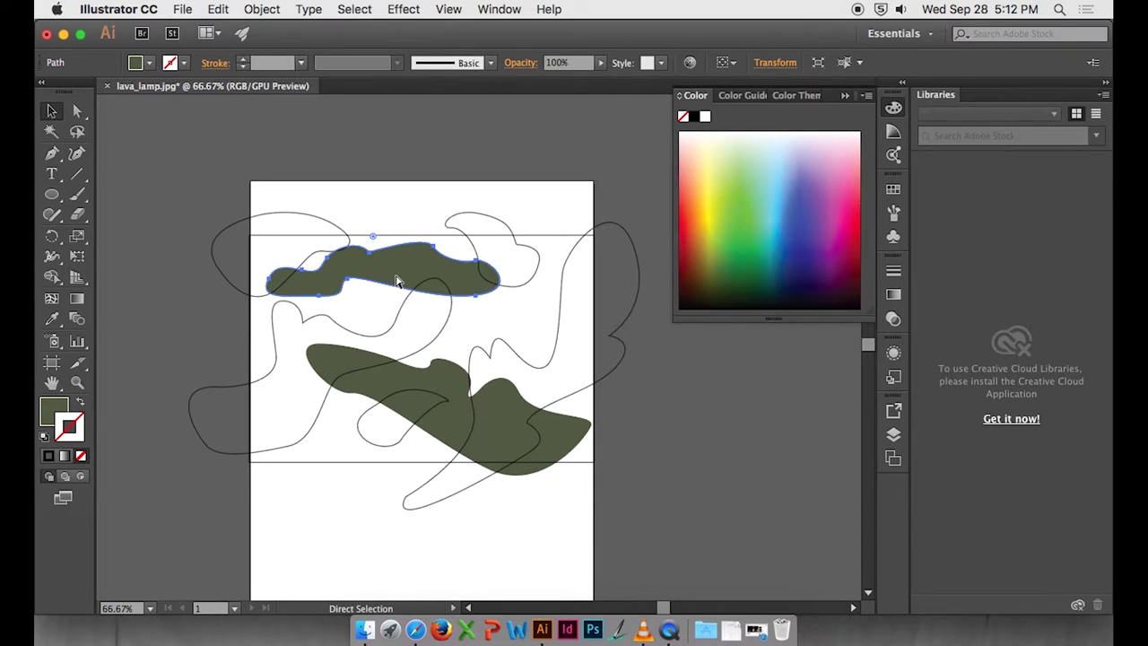
left_click(395, 282, "super")
left_click(78, 403)
double_click(55, 412)
left_click_drag(593, 405, 593, 367)
left_click(452, 228)
left_click(746, 224)
Select the five outlined blobs and give them a bright blue fill with no stroke.
left_click(700, 401)
left_click(544, 366)
left_click(359, 426, "shift")
left_click(331, 387, "shift")
left_click(338, 251, "shift")
left_click(477, 253, "shift")
left_click(80, 406)
double_click(54, 411)
mouse_move(584, 328)
left_mouse_down()
mouse_move(587, 351)
mouse_move(586, 295)
left_mouse_up()
left_click(520, 241)
left_click(751, 224)
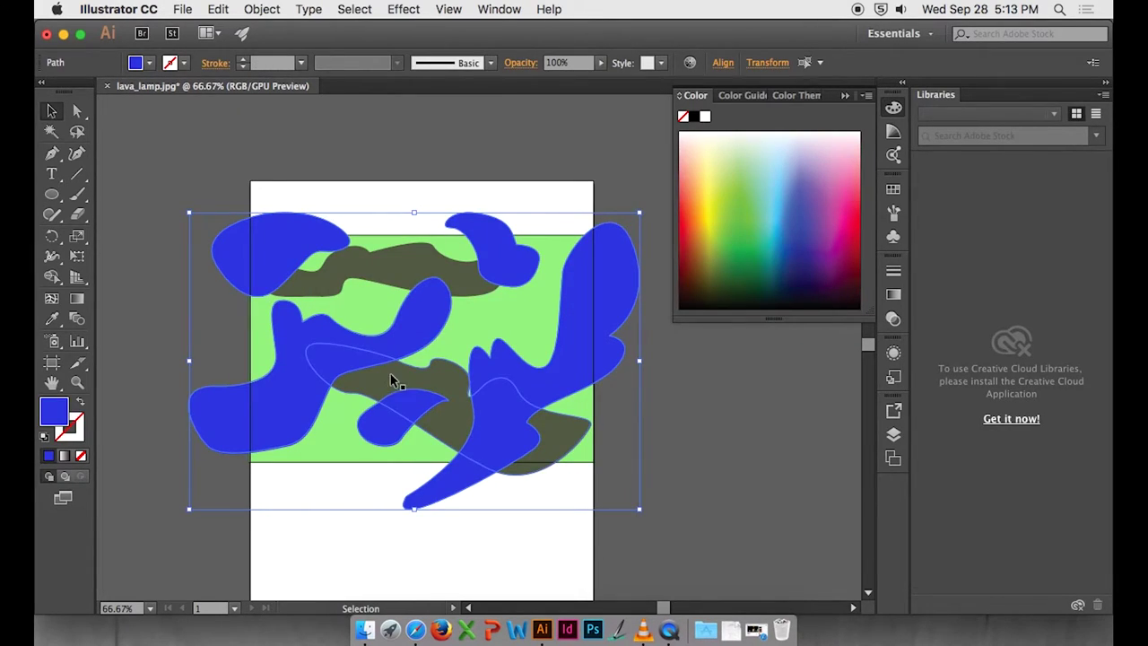
Darken the fill of the five selected blobs to a deep navy blue.
double_click(53, 410)
left_click(524, 268)
left_click(751, 223)
left_click_drag(604, 442, 539, 399)
Change the background rectangle's fill to a dark slate blue-gray.
left_click(282, 397)
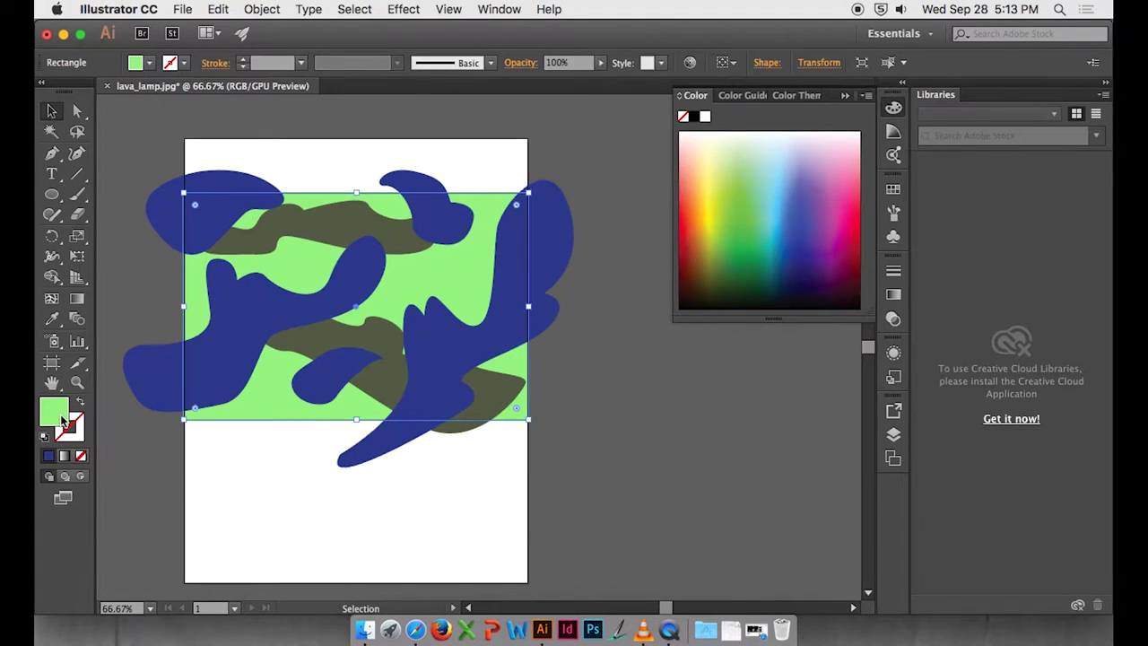
double_click(59, 416)
left_click(430, 337)
left_click_drag(592, 357, 694, 262)
left_click(417, 352)
left_click(722, 228)
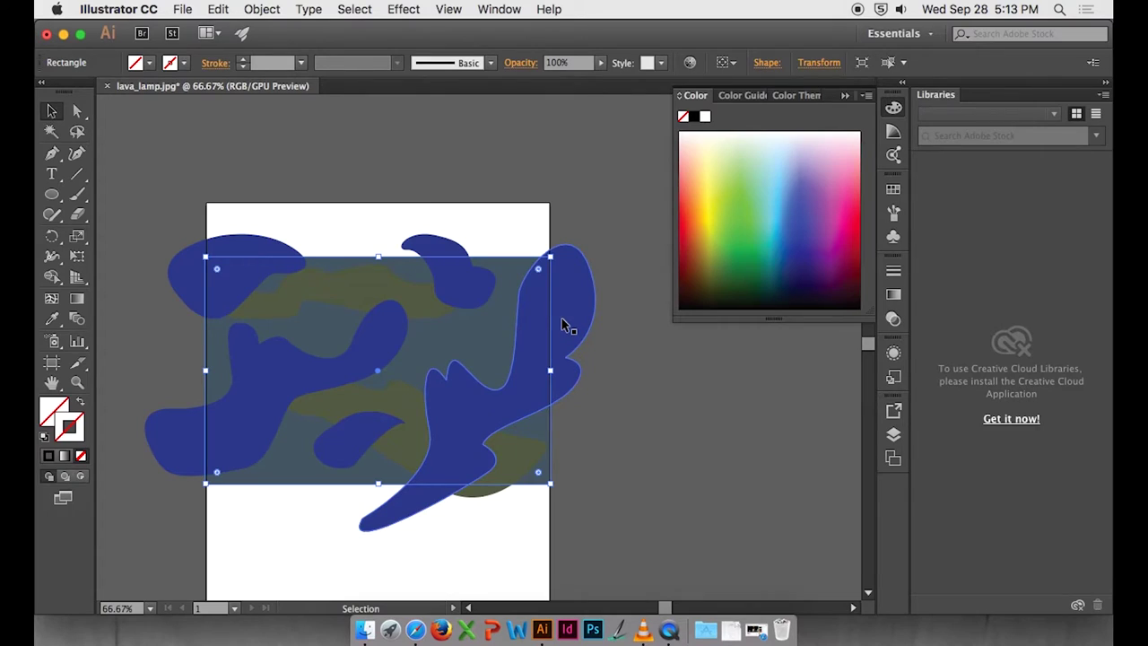
Bring an unfilled copy of the rectangle to the front and use it as a clipping mask for all the artwork.
key("super")
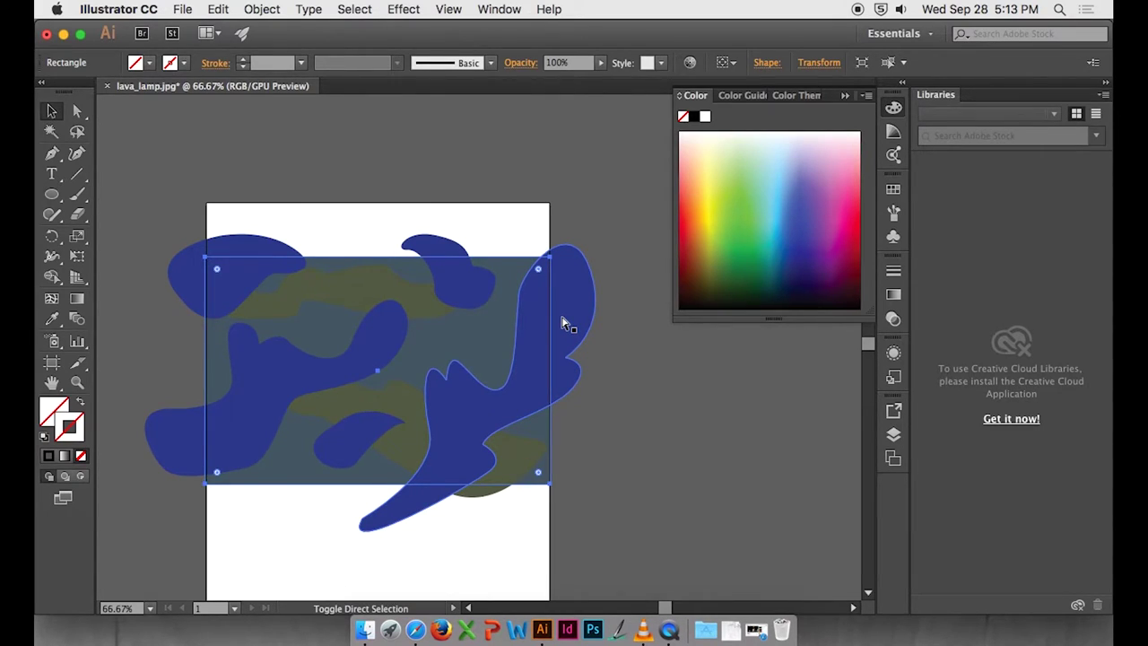
key("super")
left_click(633, 201)
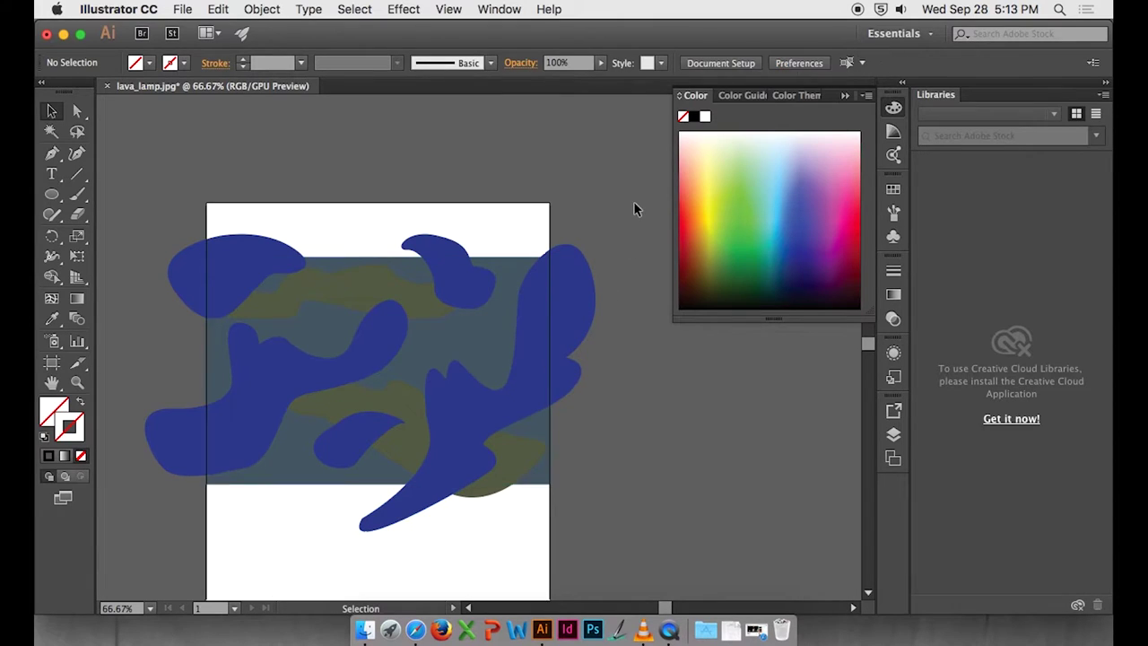
key("super+a")
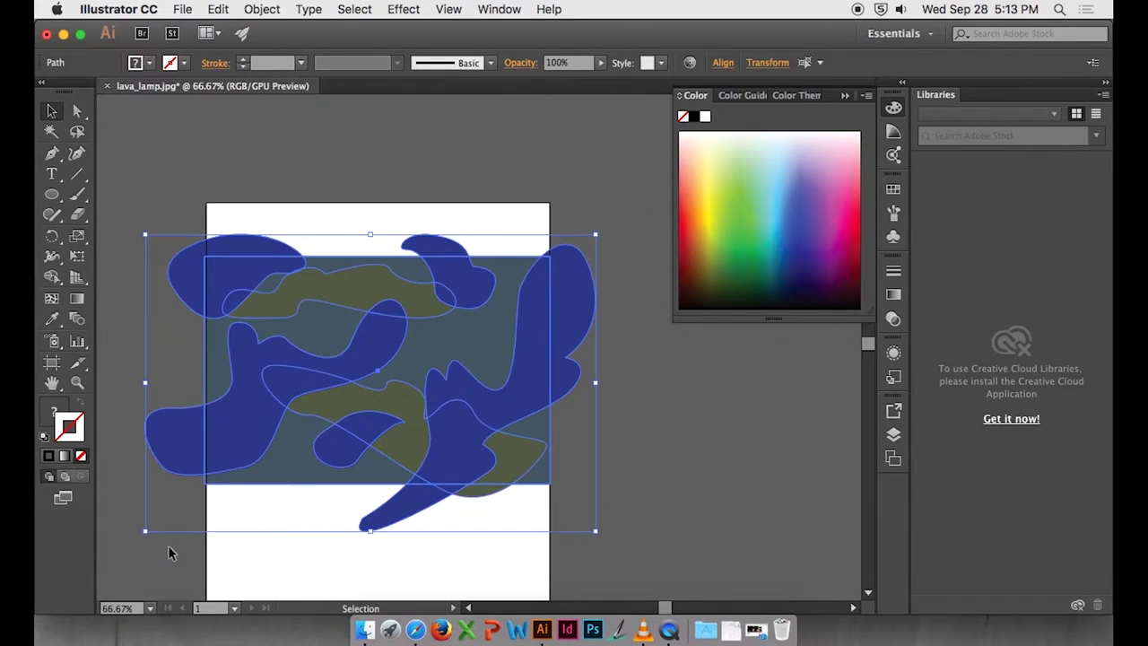
right_click(357, 391)
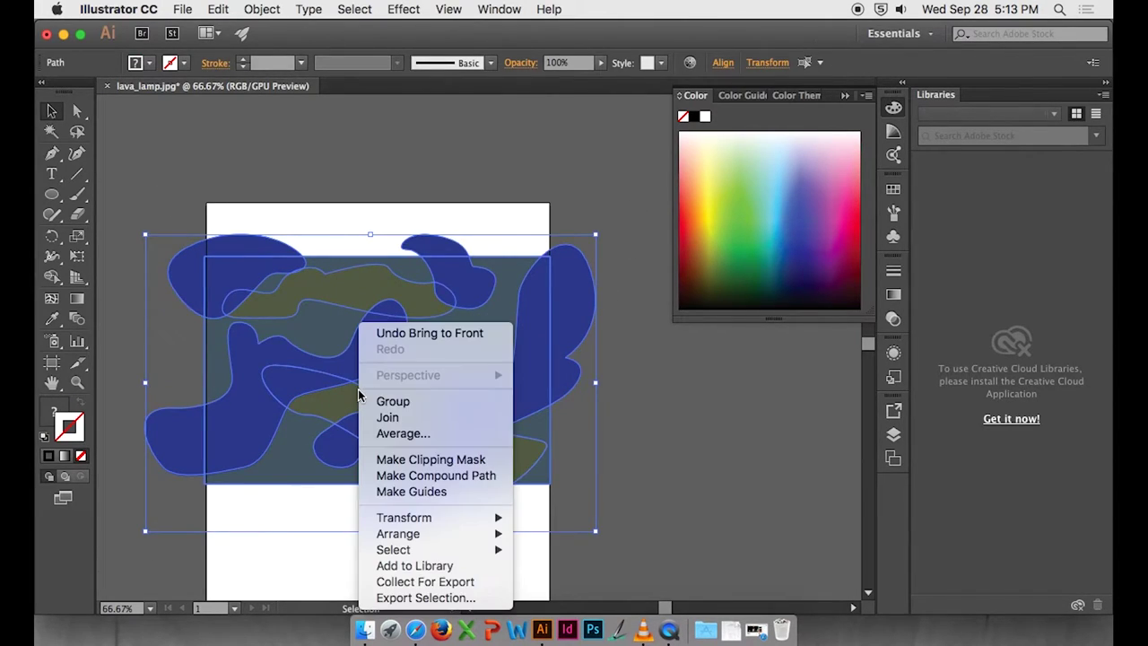
left_click(408, 461)
left_click(668, 434)
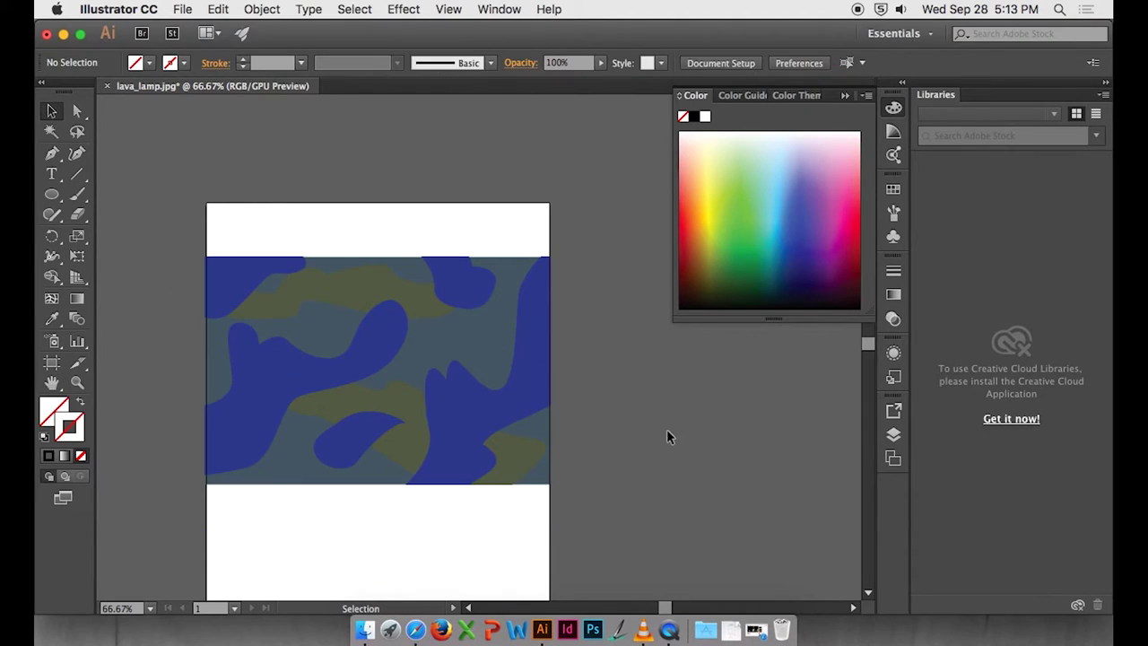
Move the clipped camouflage tile off the artboard into the empty space above it.
left_click_drag(697, 457, 648, 485)
key("super+minus")
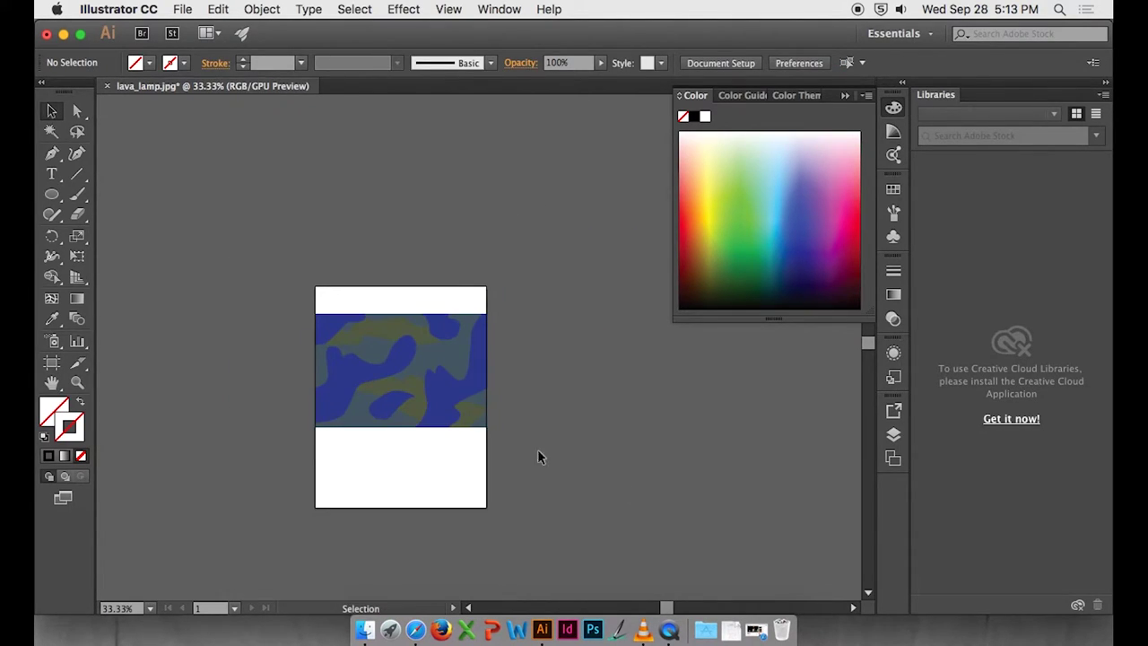
left_click_drag(429, 374, 373, 197)
left_click_drag(452, 240, 479, 461)
key("super+plus")
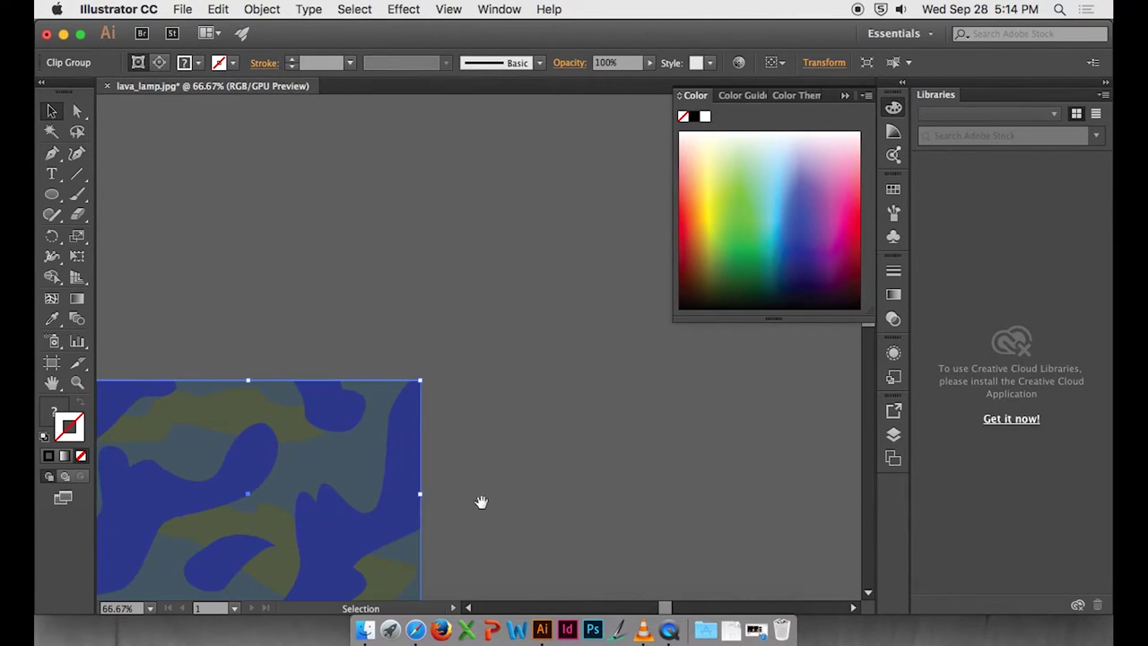
left_click_drag(481, 509, 537, 377)
key("super+minus")
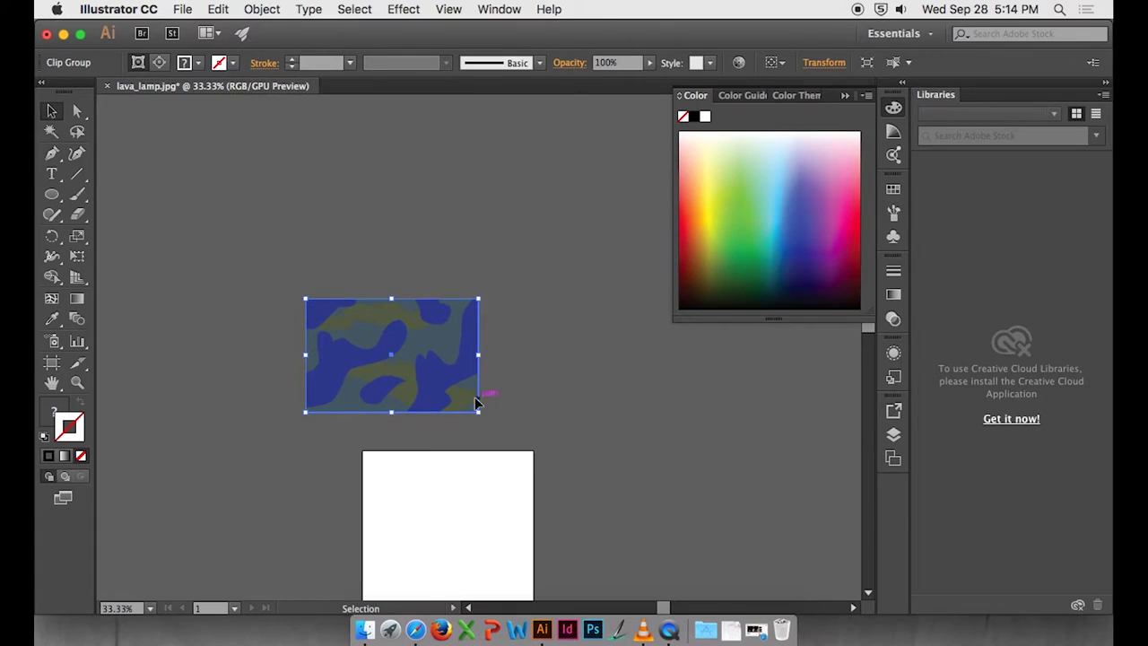
Duplicate the camouflage tile edge to edge to form a two-by-two grid.
left_click_drag(428, 398, 310, 395)
left_click(543, 365)
left_click(598, 402)
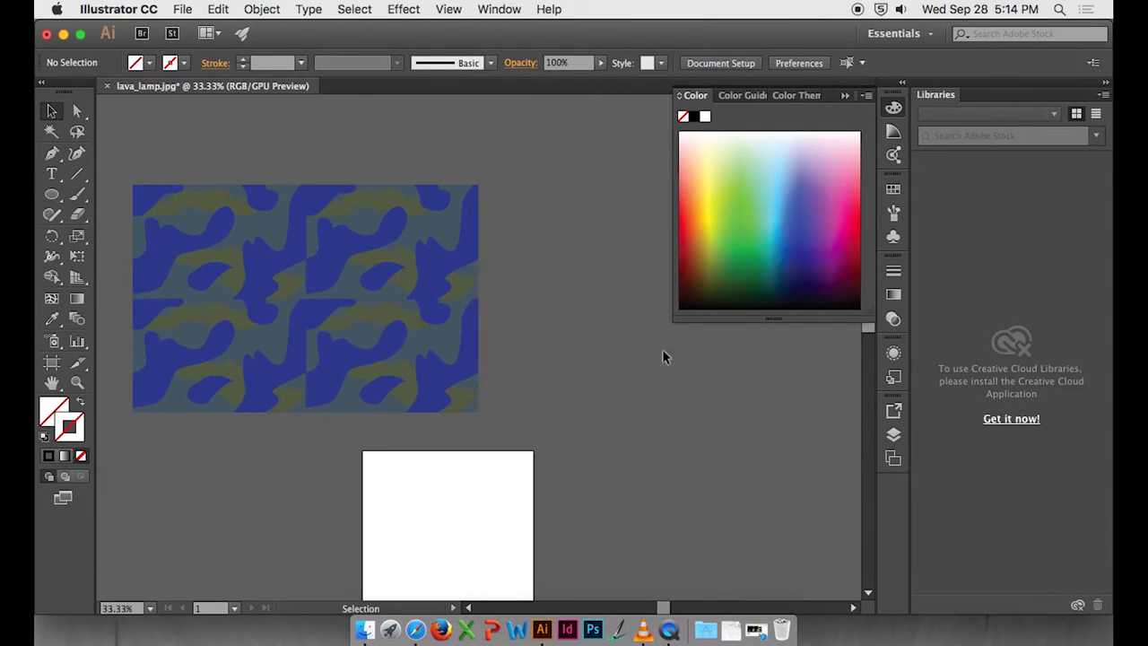
Remove the upper row of tile copies and select the left tile to examine its vertical seam with the right one.
left_click(199, 232)
left_click_drag(497, 369, 593, 367)
key("super+plus")
key("super+plus")
key("super+plus")
left_click_drag(434, 374, 487, 361)
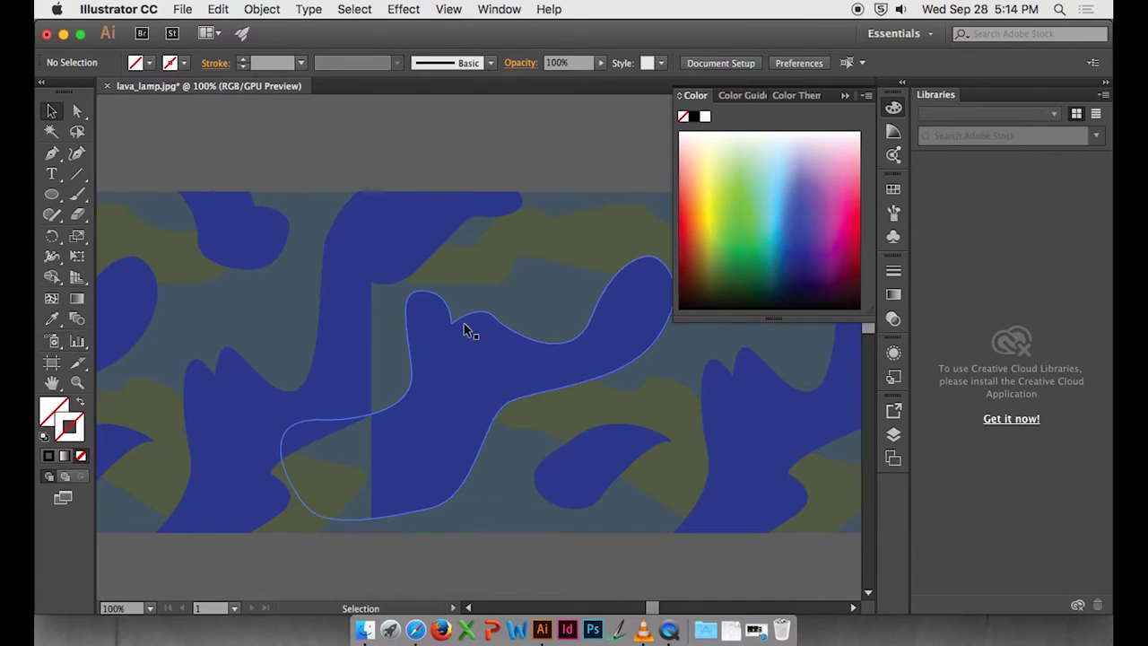
key("space")
left_click_drag(606, 437, 428, 421)
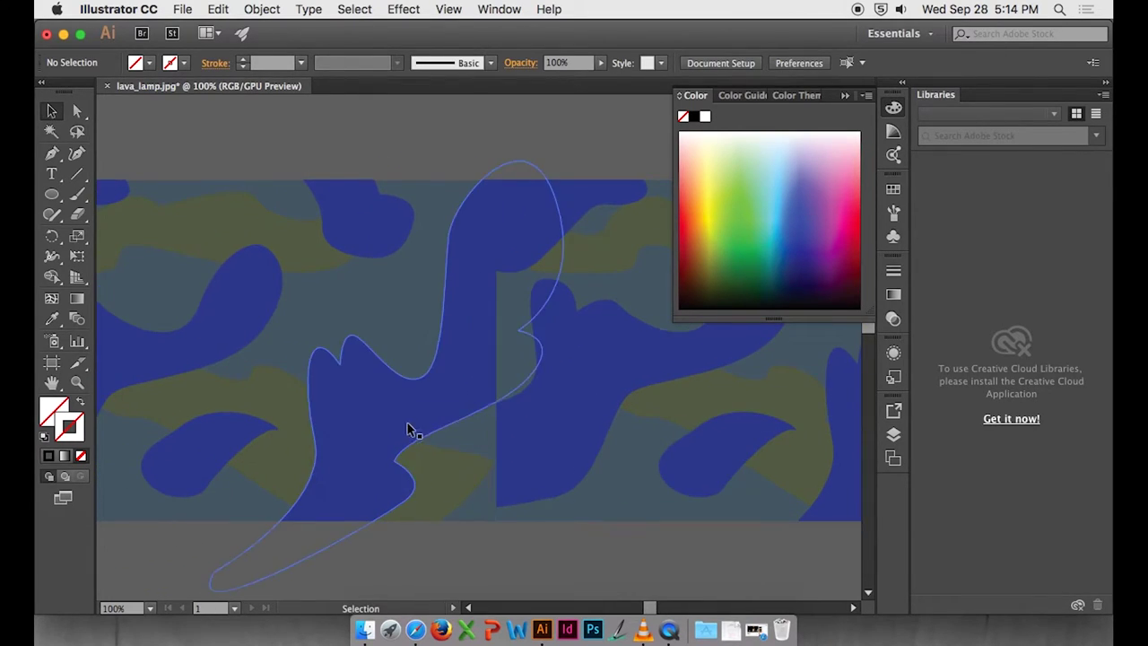
left_click(422, 341)
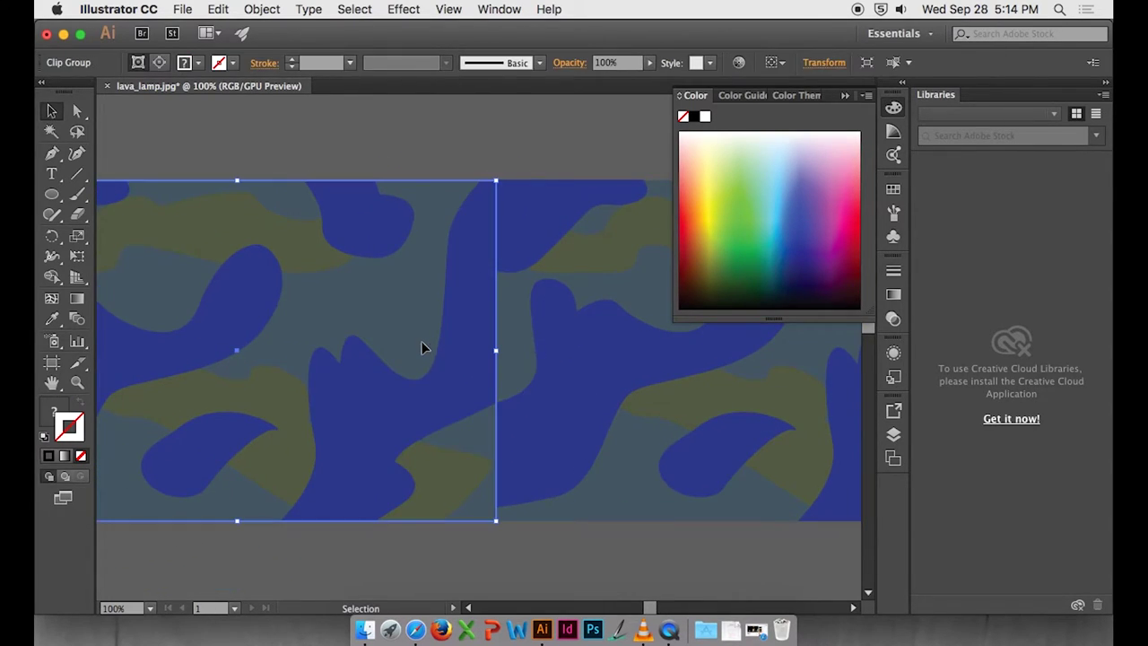
Inside the left tile's clip group, pull the notch anchor on the large blue blob's overhanging side up toward the vertical seam.
double_click(473, 408)
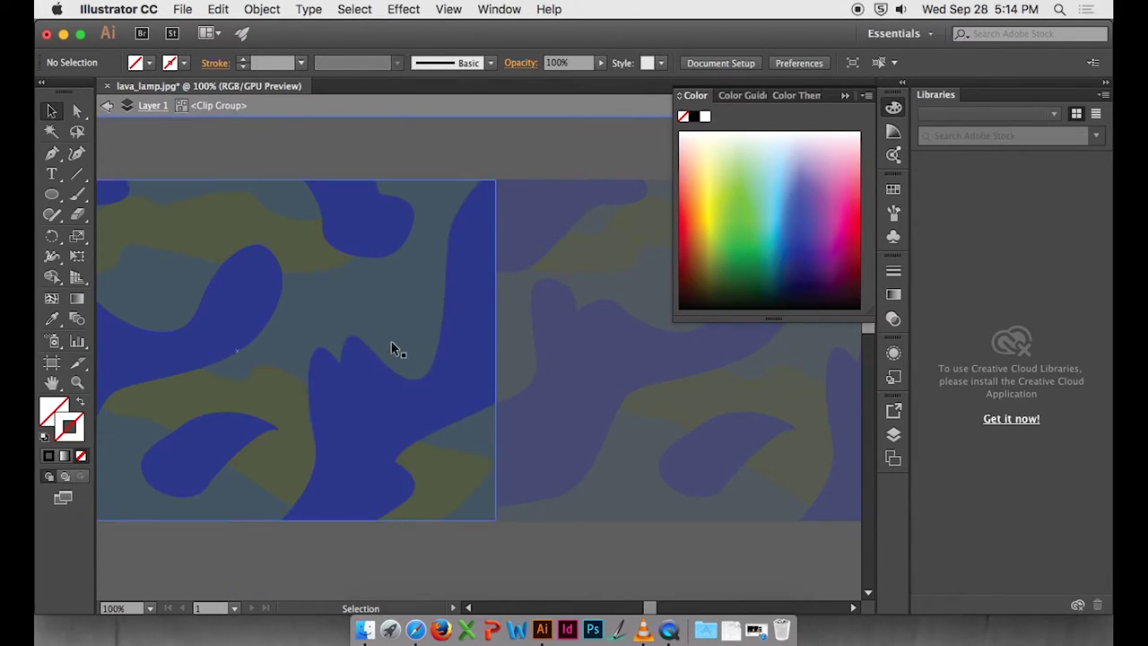
key("space")
left_click_drag(566, 400, 530, 415)
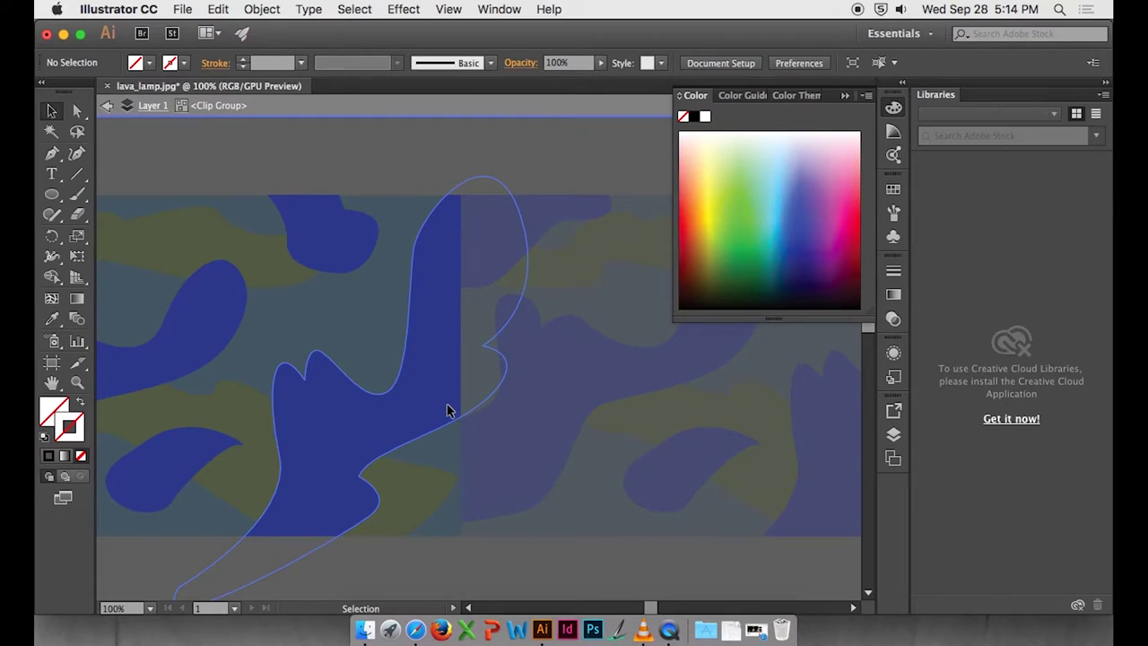
left_click(448, 410)
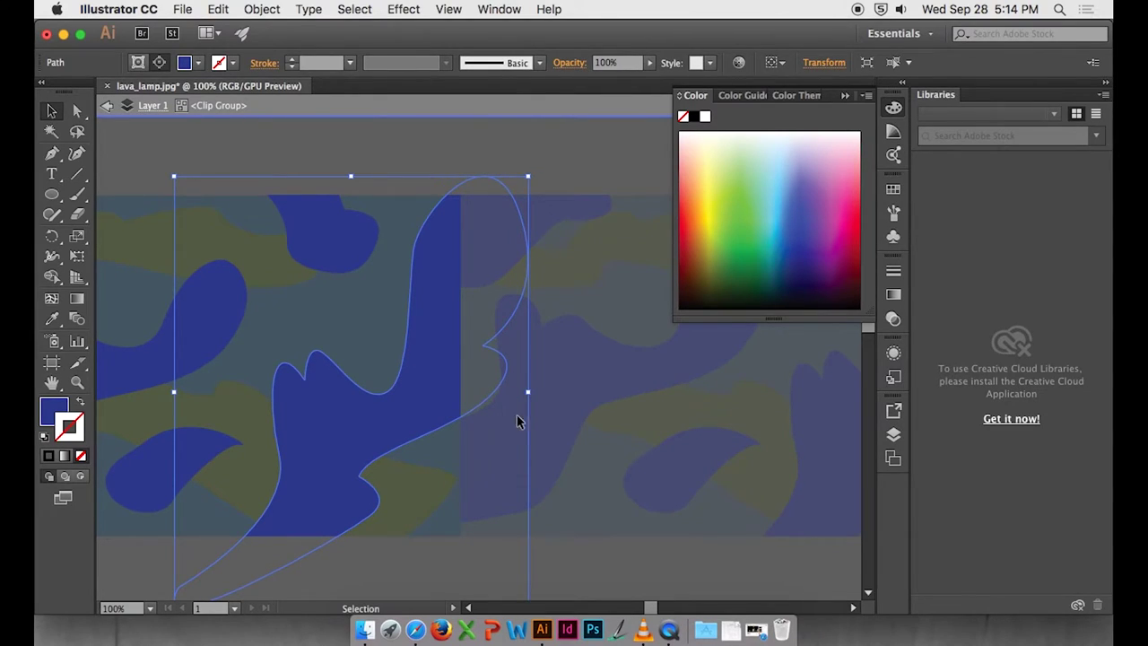
key("a")
left_click(485, 348)
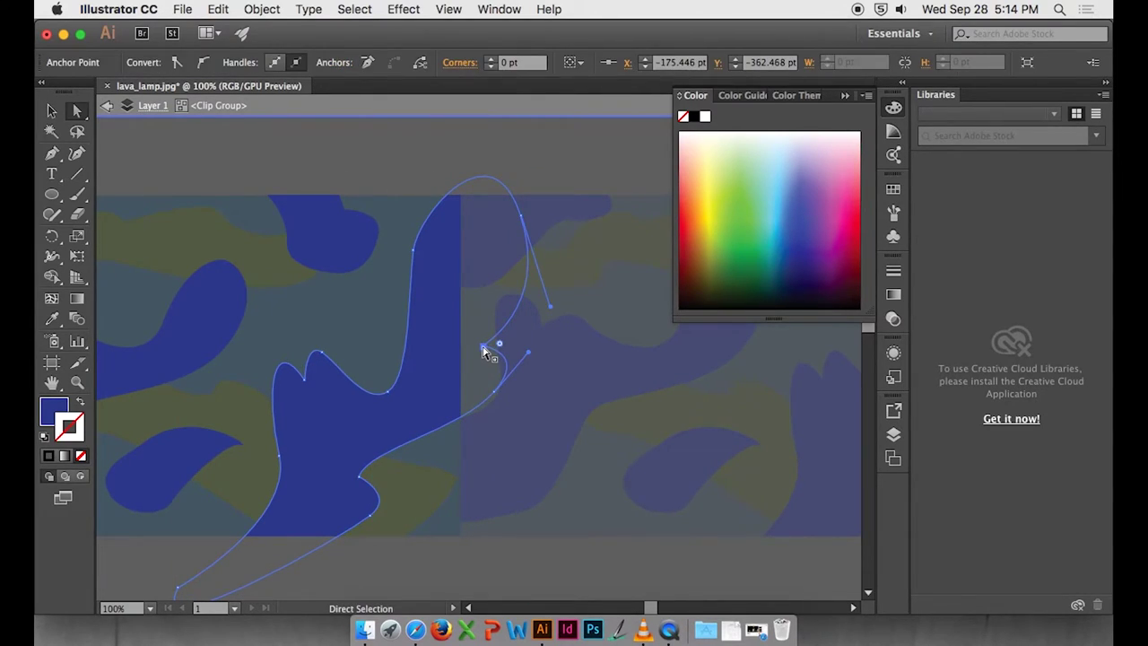
left_click_drag(485, 349, 468, 322)
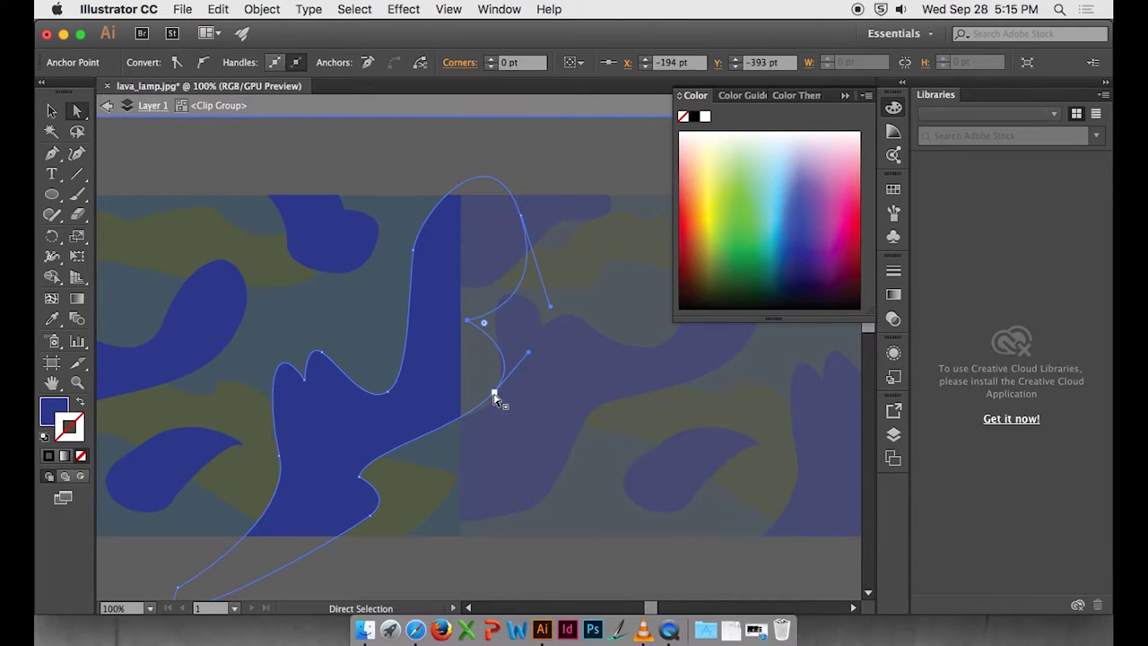
Refine the notch, lower bulge and upper curve of that blob so its overhang stays narrow and follows the neighbouring tile's upper blue blob.
left_click_drag(495, 394, 476, 382)
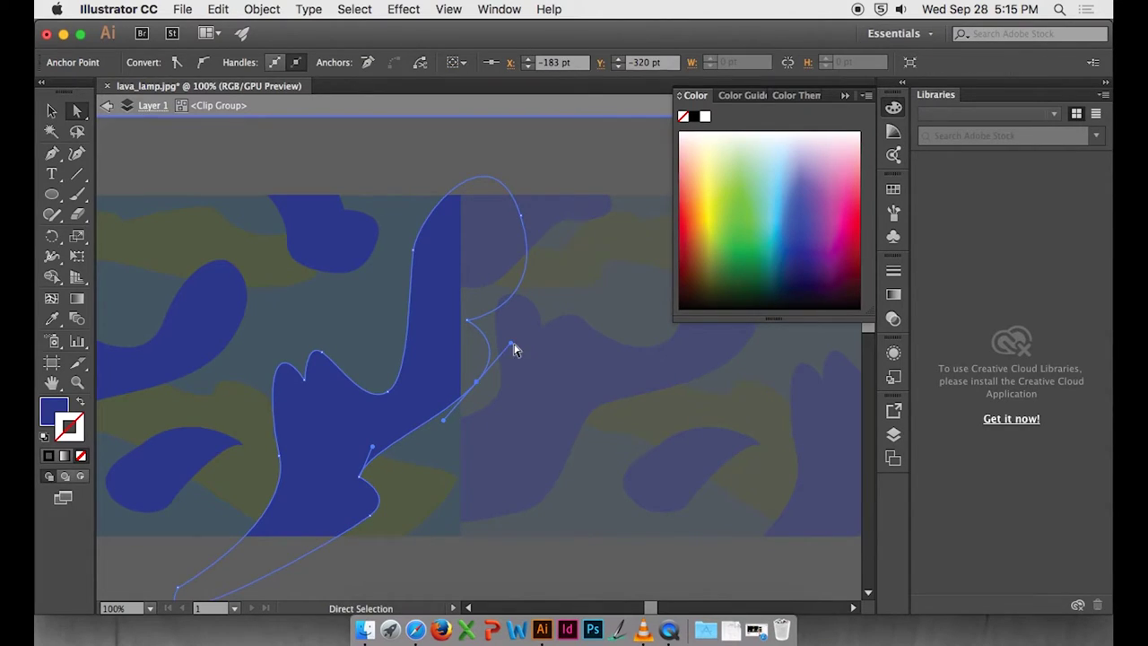
left_click_drag(513, 348, 466, 293)
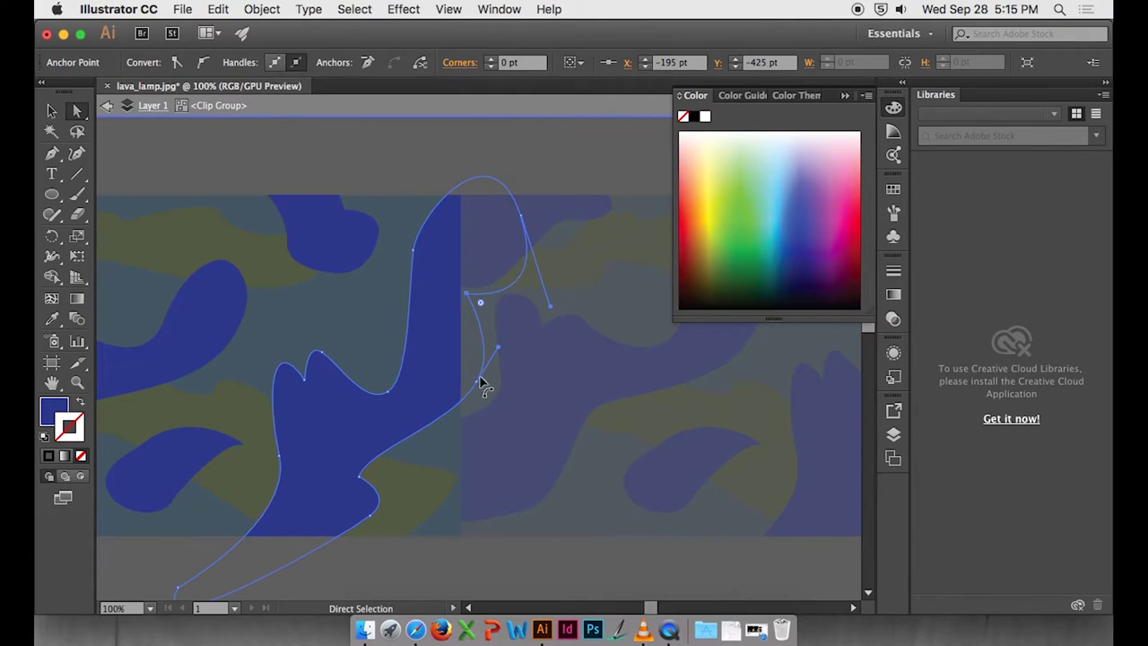
left_click_drag(476, 383, 469, 387)
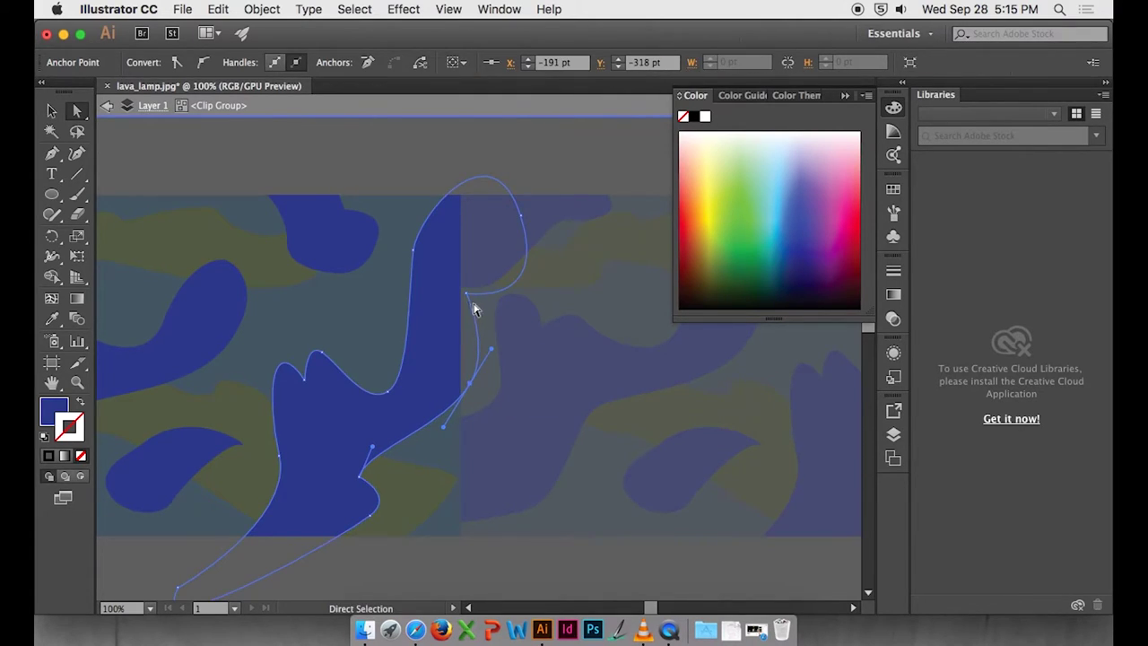
left_click(522, 217)
left_click(537, 280)
left_click(522, 216)
left_click(546, 308)
left_click(521, 217)
Leave the clip group and examine how the reshaped blue blob meets the right tile along the vertical seam.
left_click_drag(598, 515, 500, 485)
key("v")
left_click_drag(550, 443, 556, 384)
scroll(502, 467, "down", 5)
left_click(458, 544)
scroll(511, 455, "up", 5)
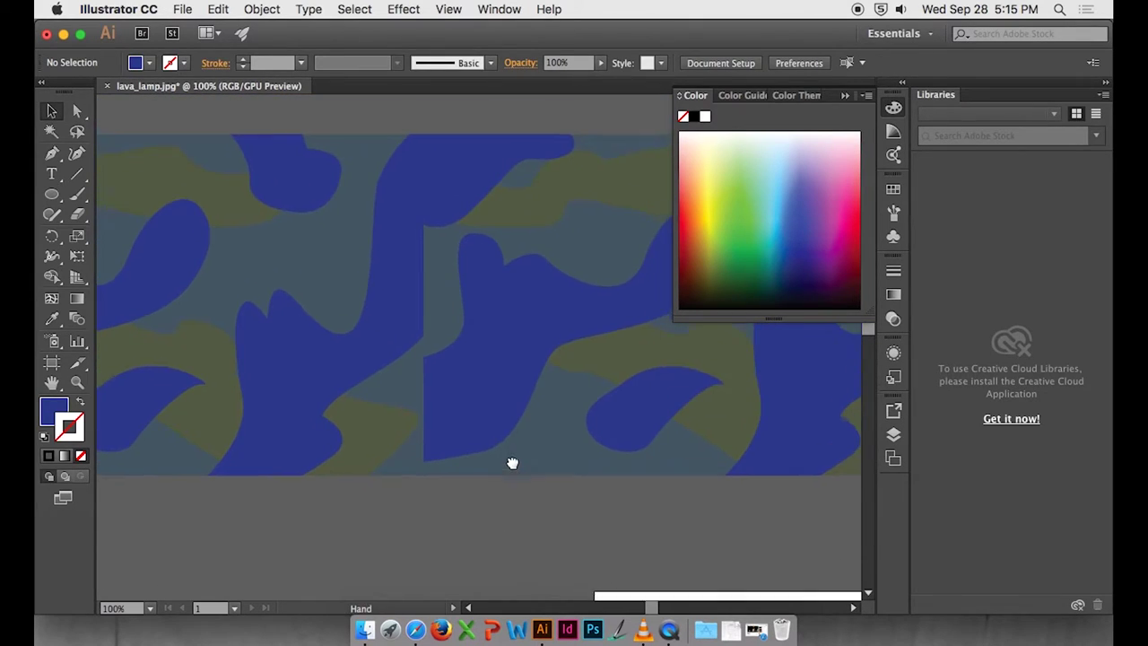
left_click_drag(510, 463, 499, 487)
left_click_drag(526, 388, 497, 490)
left_click_drag(715, 426, 627, 445)
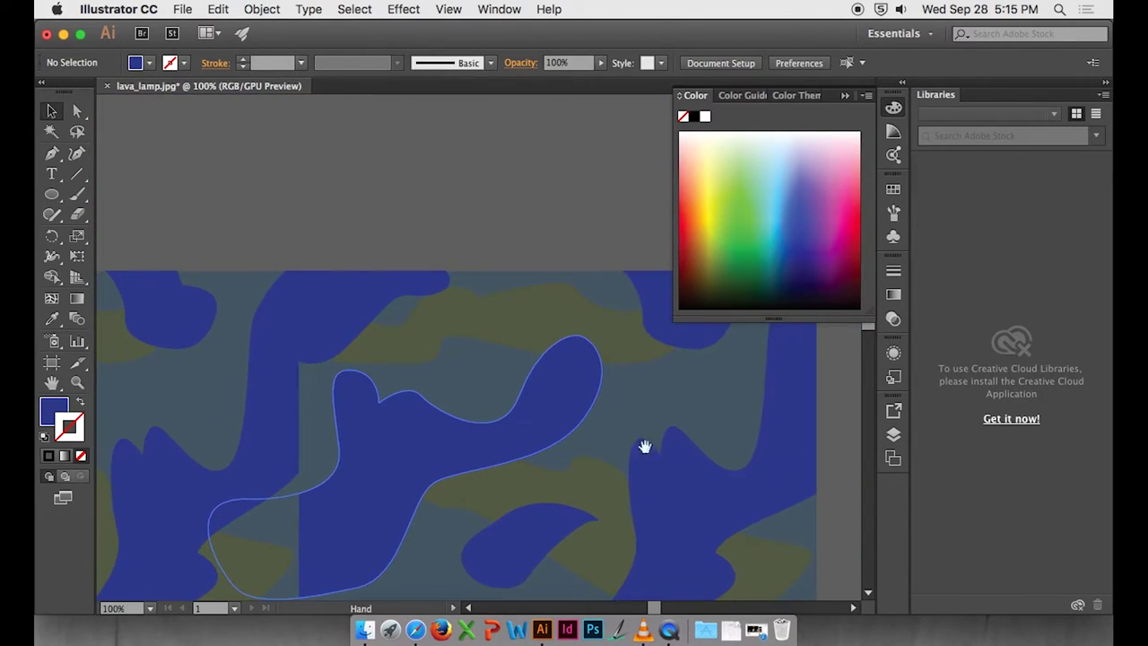
scroll(637, 438, "left", 3)
scroll(637, 437, "down", 1)
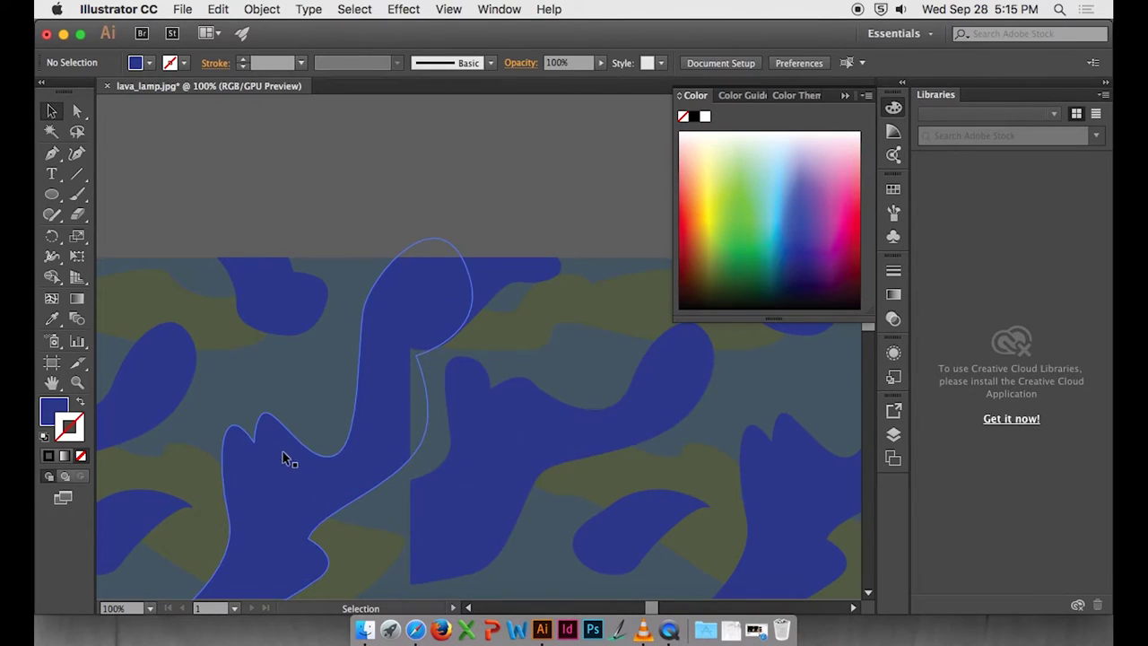
Copy the reshaped blue blob from the left tile and paste it in front, in place, inside the right tile's clip group.
double_click(296, 517)
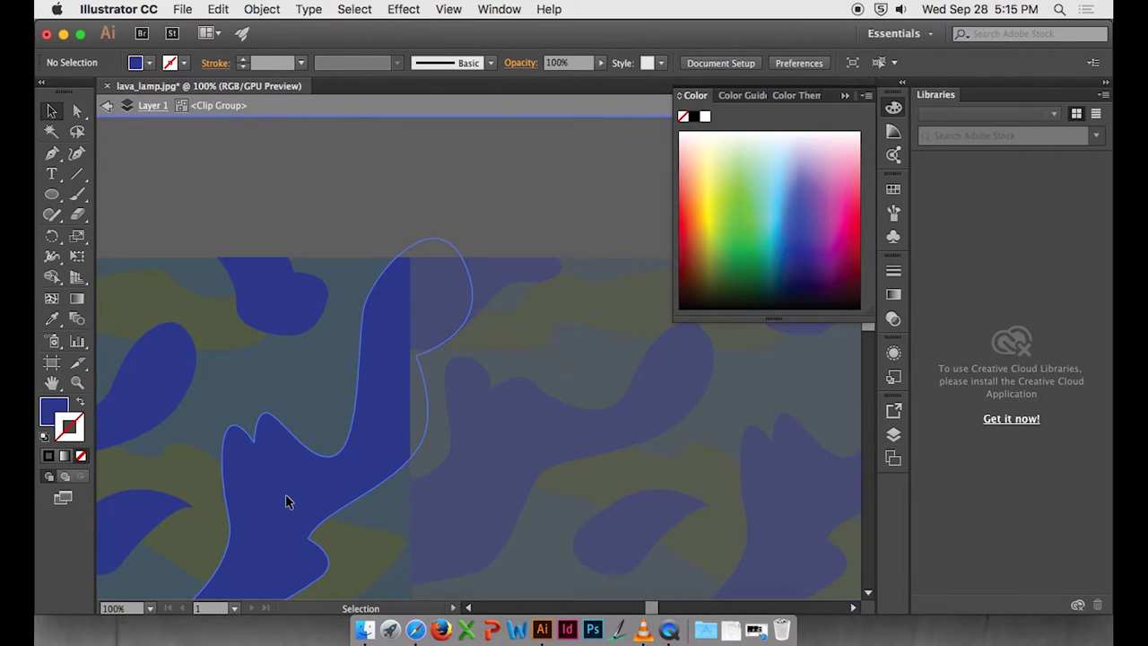
left_click(287, 503)
key("a")
key("v")
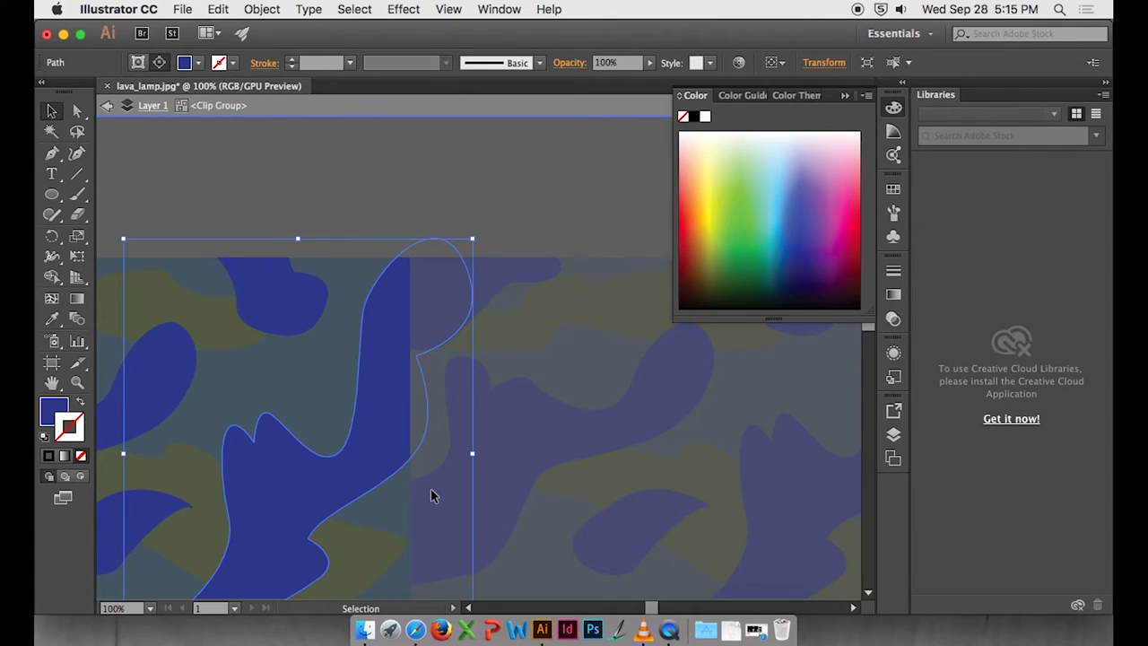
double_click(491, 216)
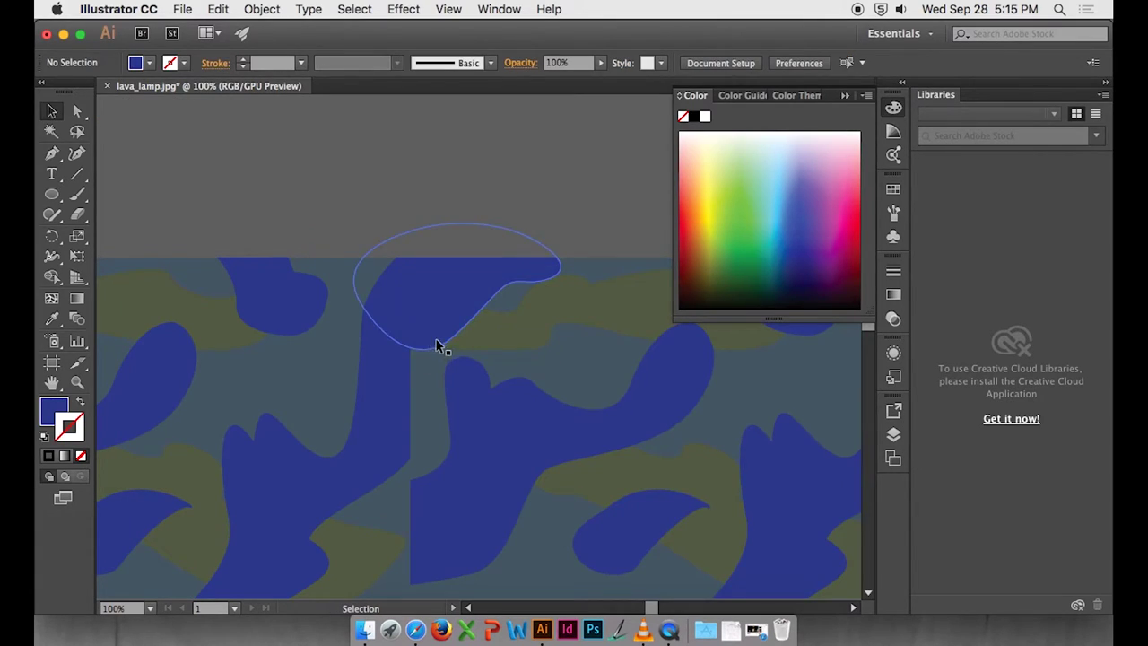
double_click(461, 332)
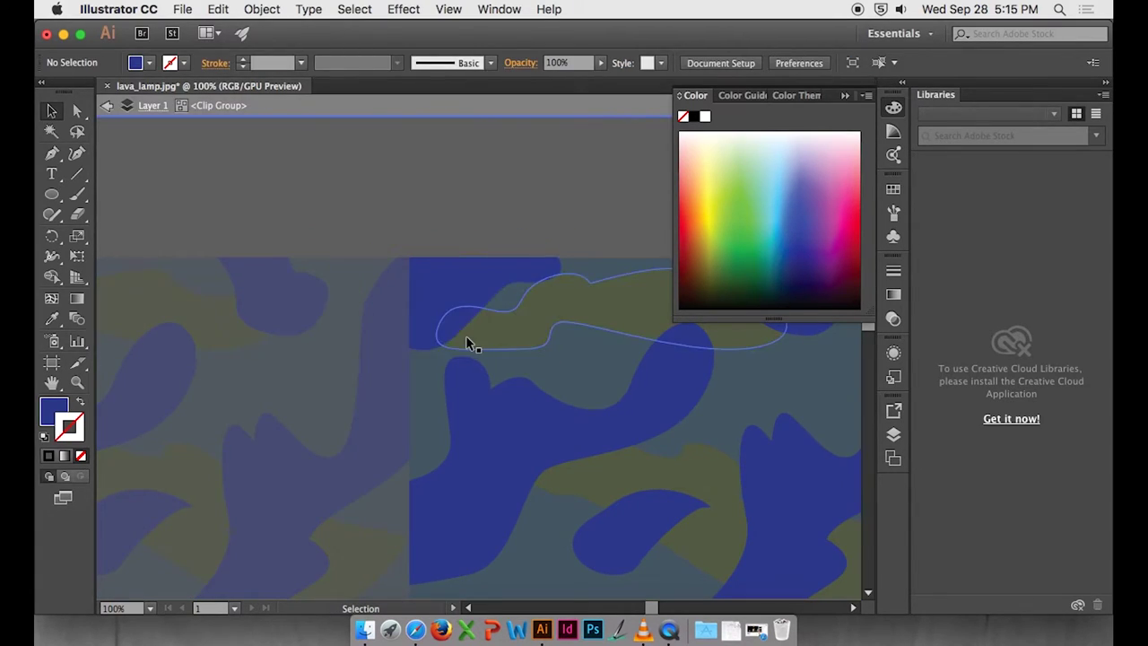
left_click(440, 340)
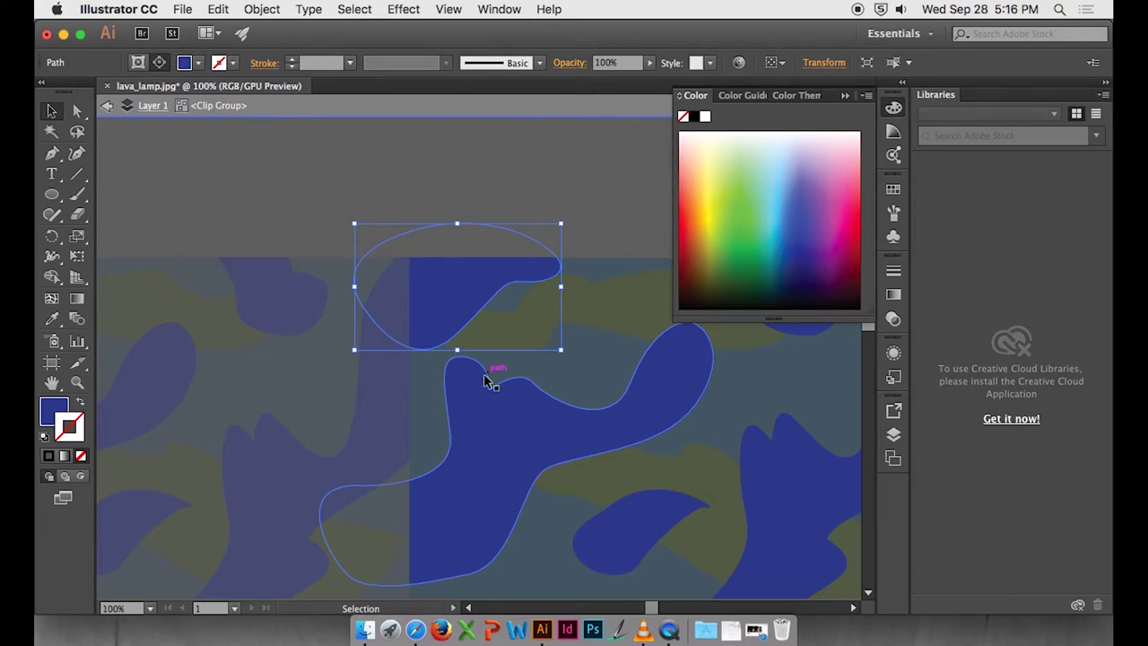
key("super+z")
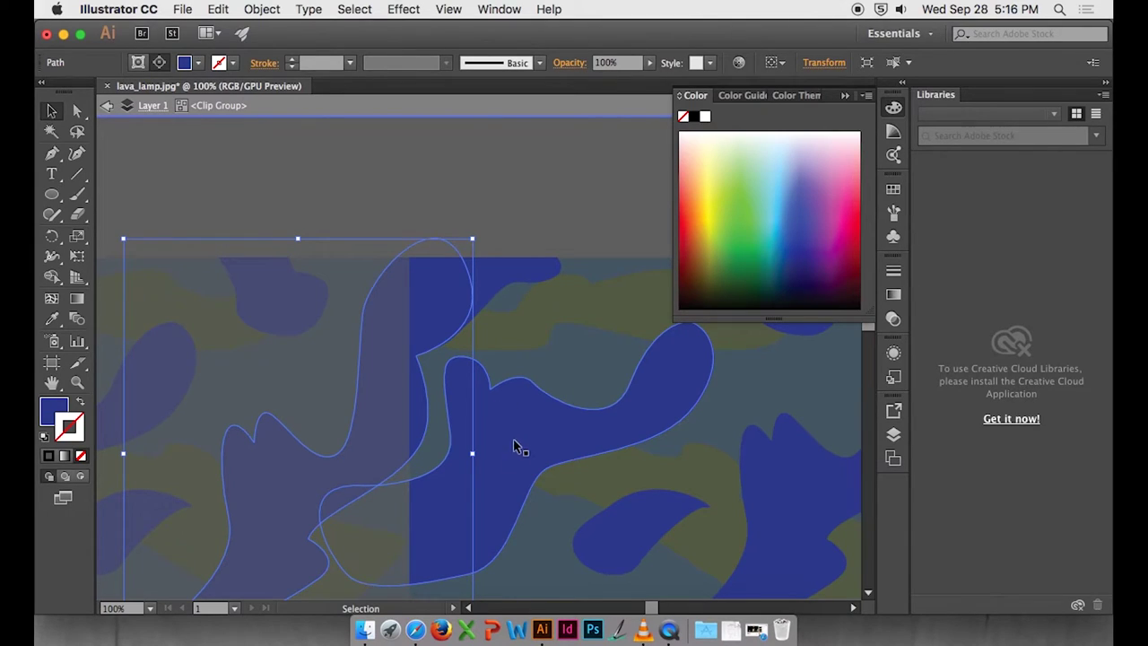
left_click(542, 221)
Reshape the right tile's central blue blob, drawing its overhanging end closer to the seam as a smaller rounded lobe and adjusting its neck.
scroll(467, 363, "down", 5)
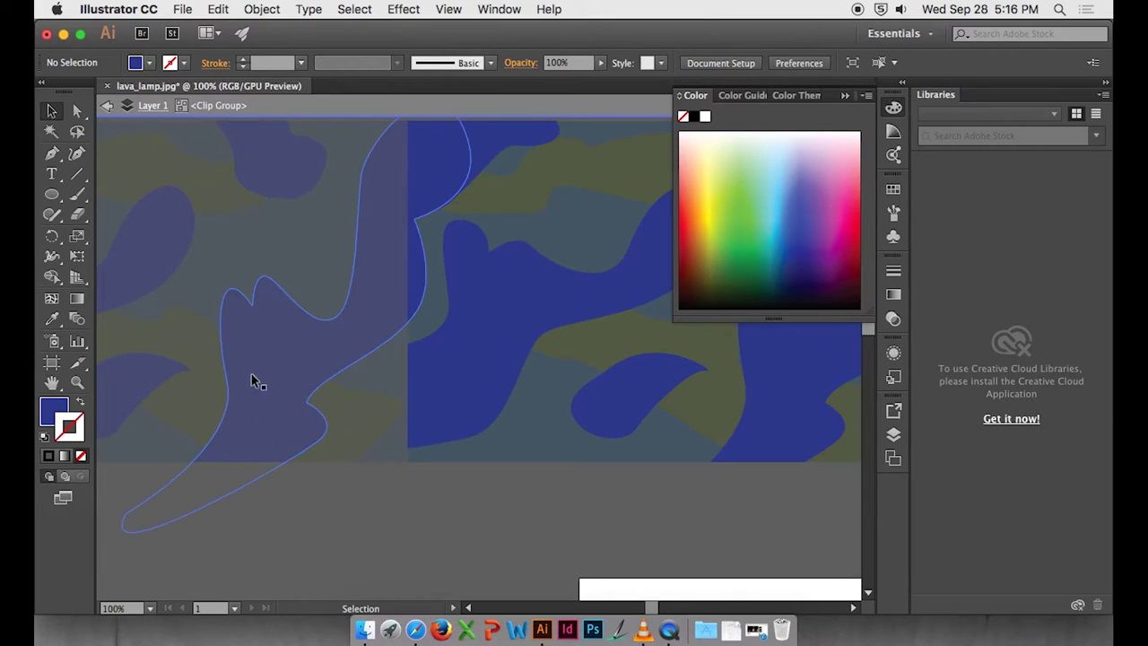
scroll(536, 398, "right", 10)
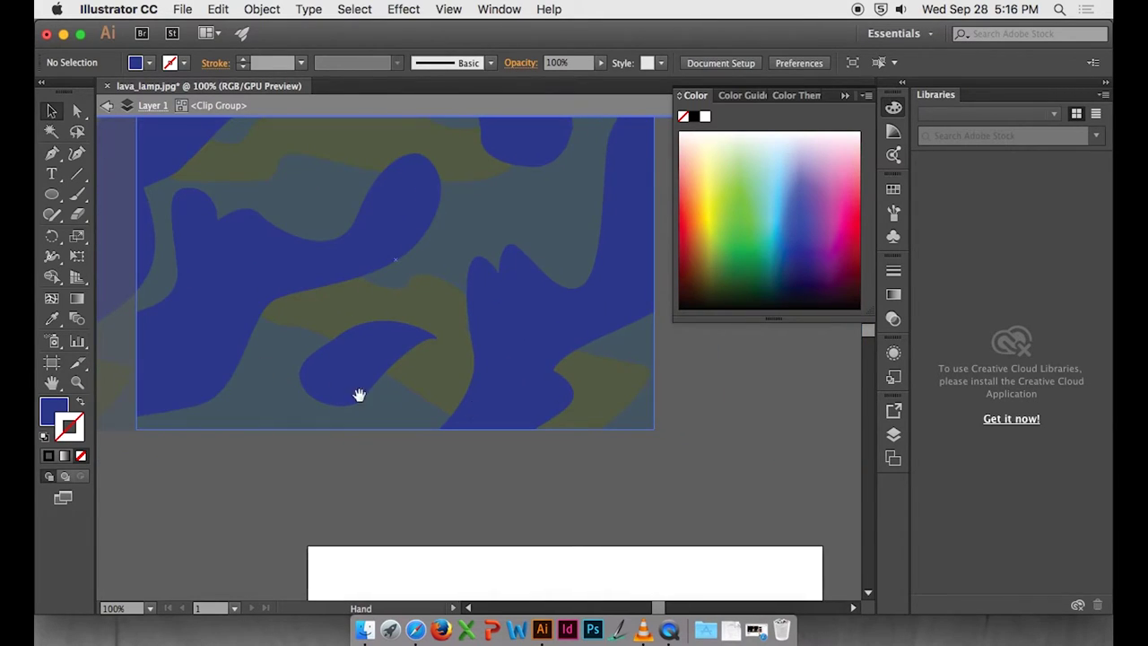
left_click_drag(284, 354, 461, 382)
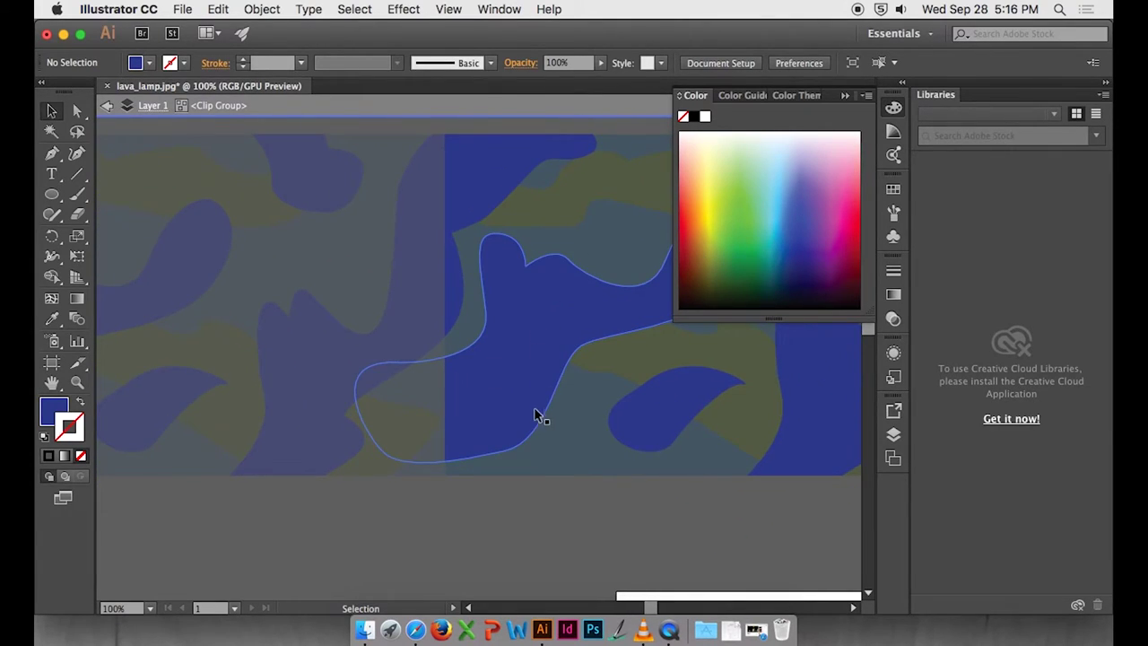
left_click(475, 380)
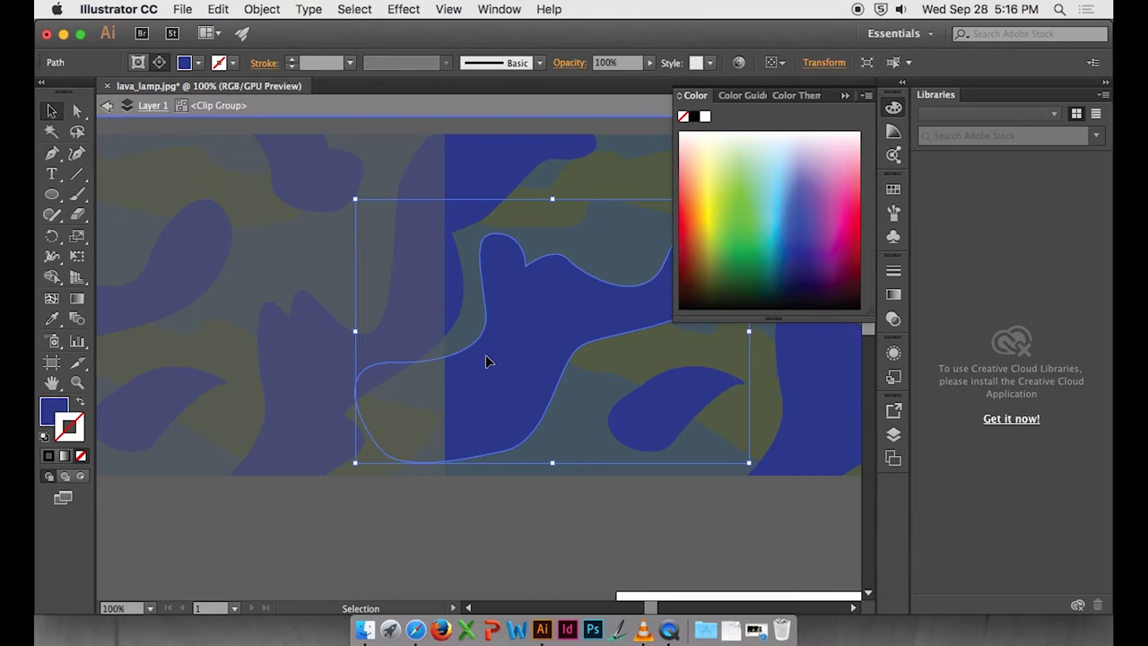
key("a")
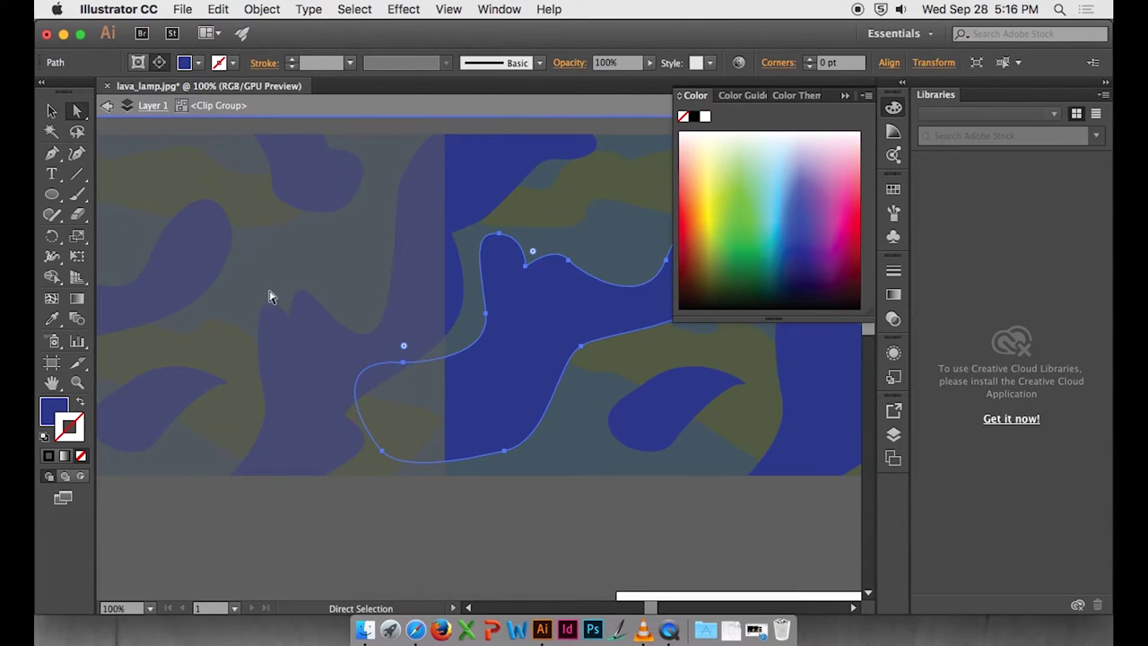
left_click(404, 364)
left_click_drag(404, 364, 429, 392)
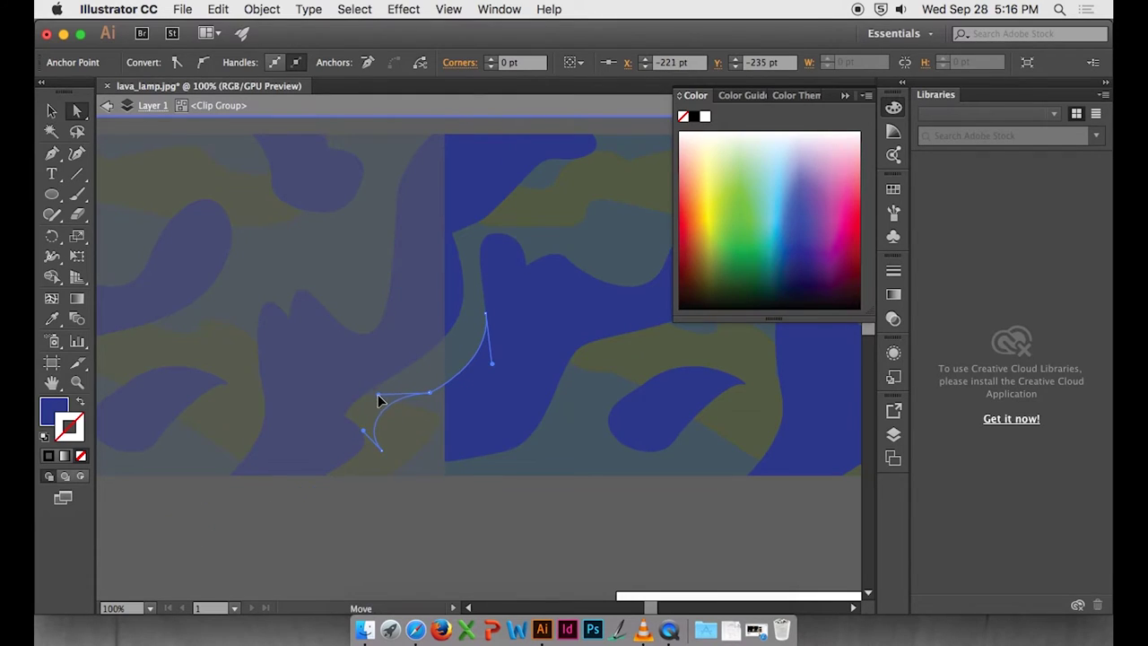
left_click_drag(385, 455, 409, 447)
left_click_drag(427, 470, 364, 507)
left_click_drag(436, 271, 397, 354)
left_click_drag(377, 418, 404, 441)
left_click_drag(505, 393, 469, 315)
Copy the right tile's reshaped central blob and paste it in front, in place, inside the left tile's clip group.
key("v")
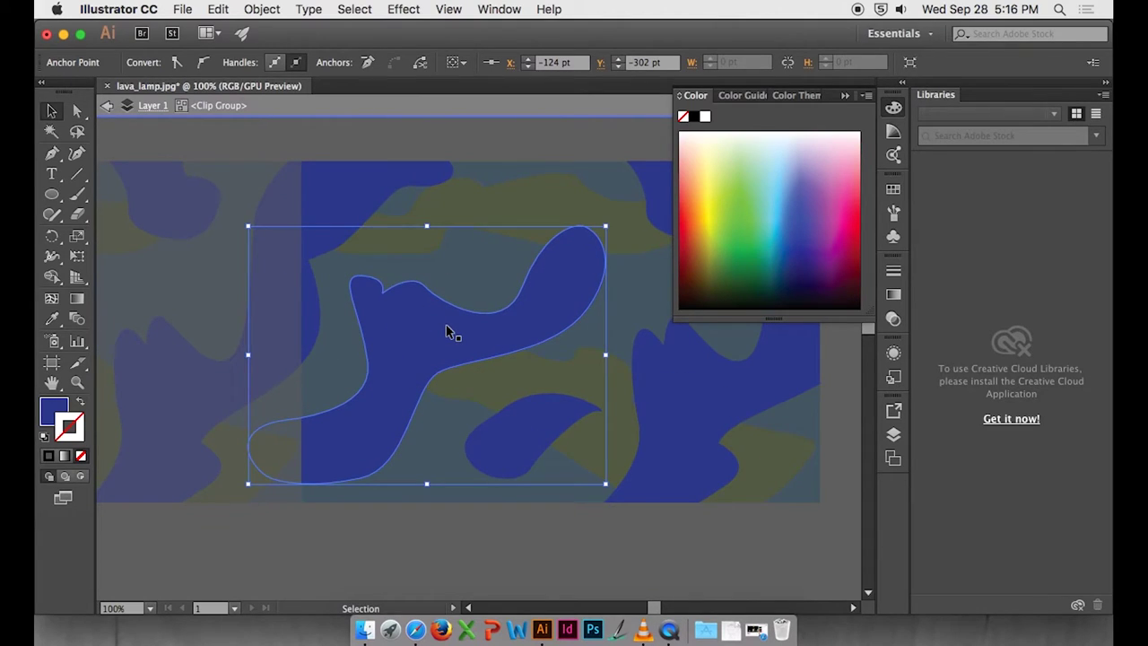
key("a")
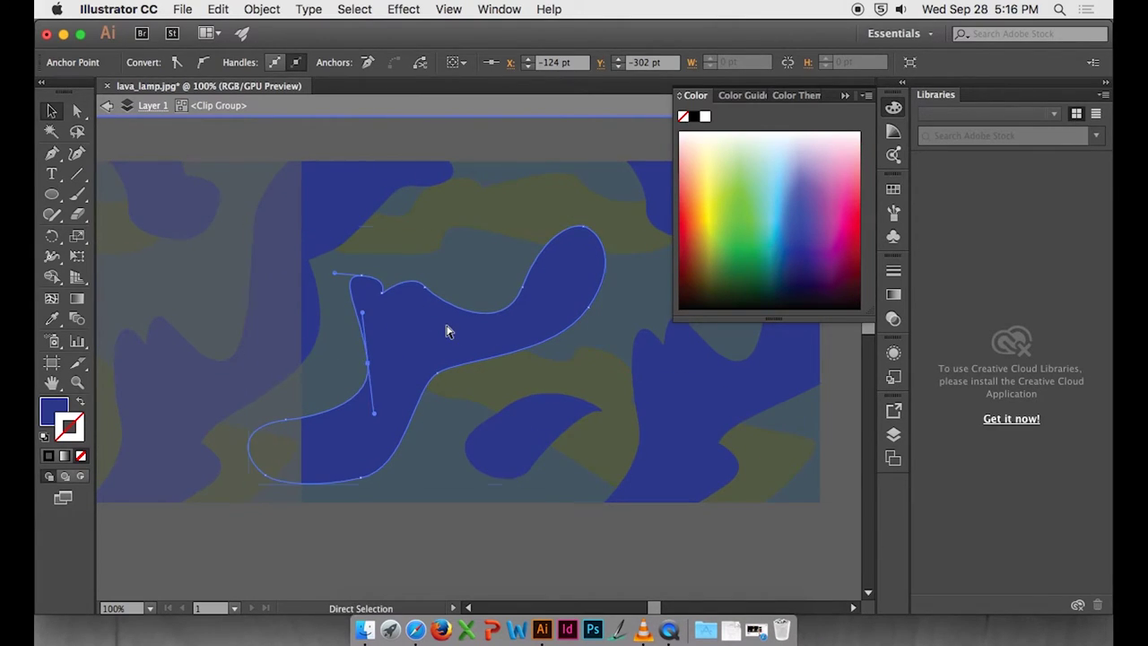
key("v")
double_click(329, 537)
left_click(234, 375)
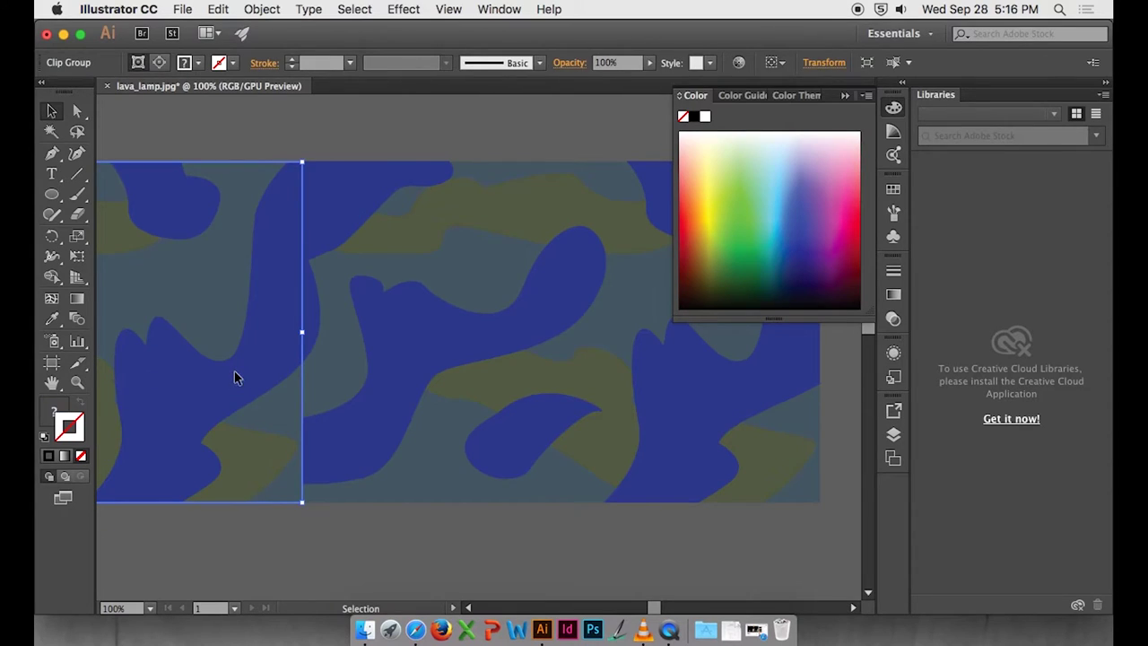
double_click(234, 375)
left_click(286, 388)
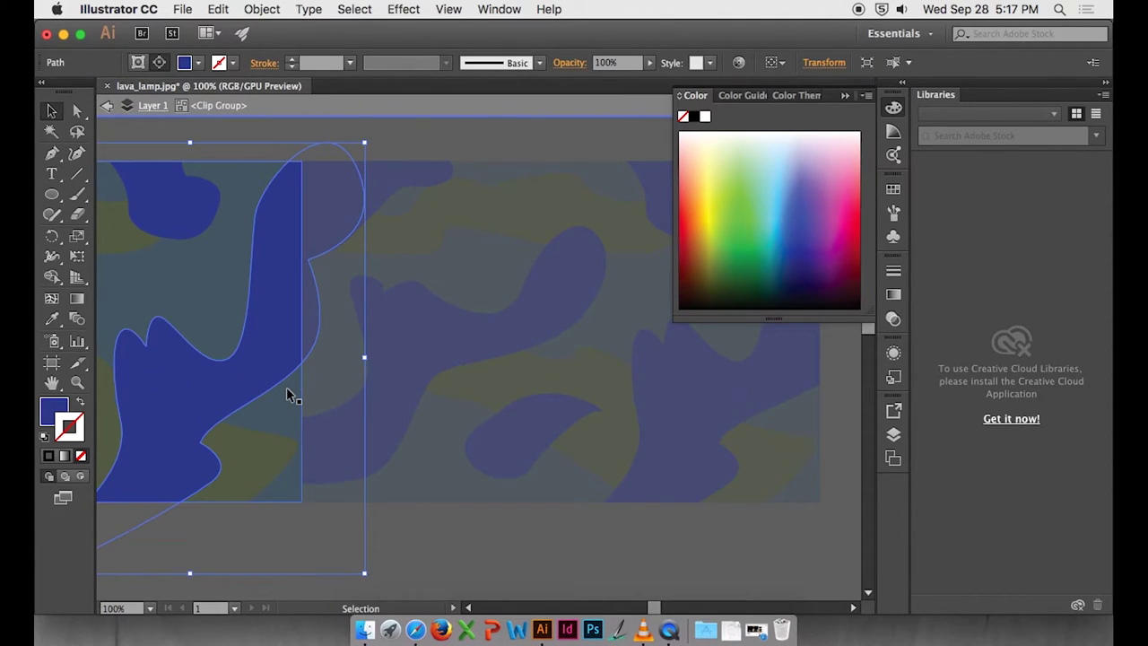
key("super+f")
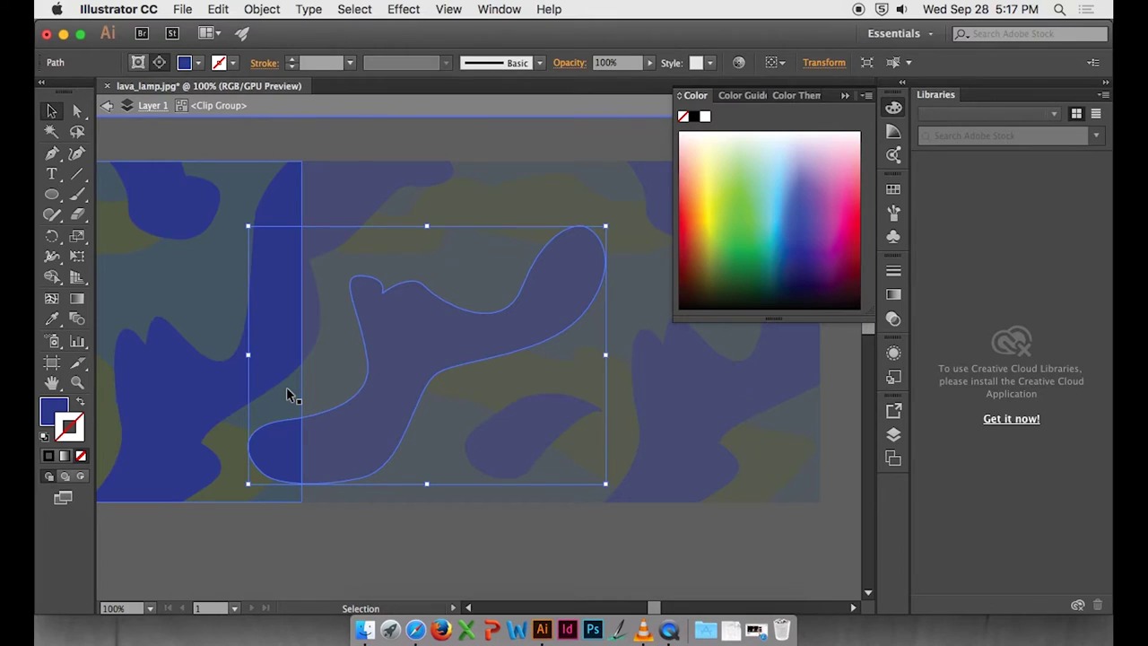
double_click(438, 562)
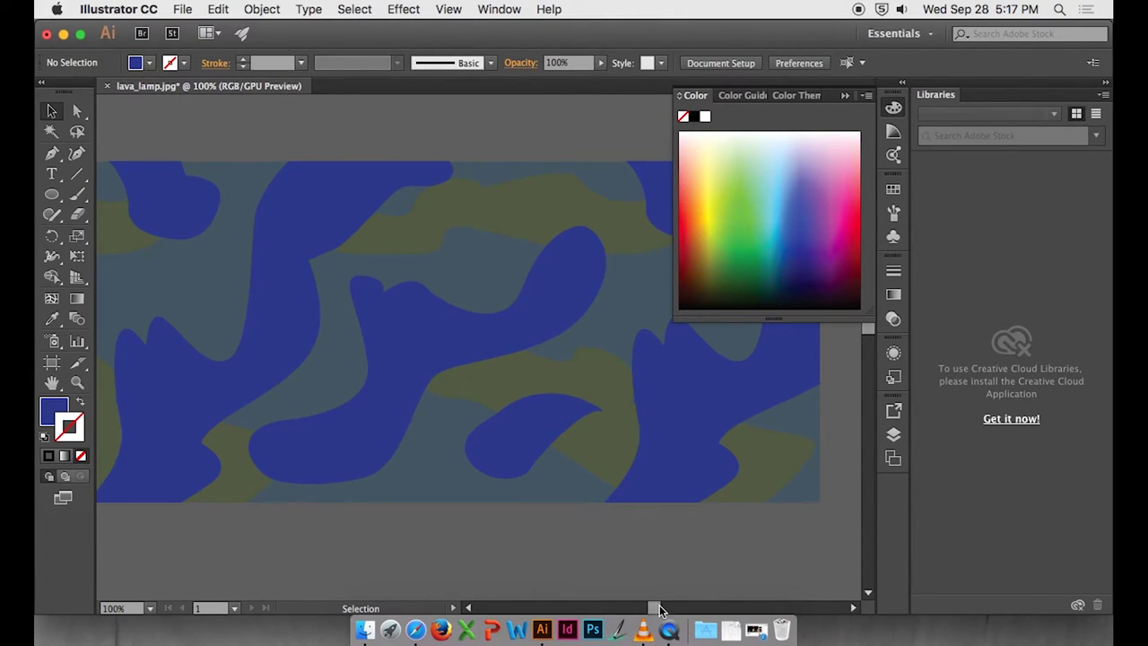
Move the left camouflage tile exactly on top of the right tile so the two clip groups overlap edge to edge.
key("space")
left_click_drag(617, 495, 329, 487)
key("super+minus")
key("super+minus")
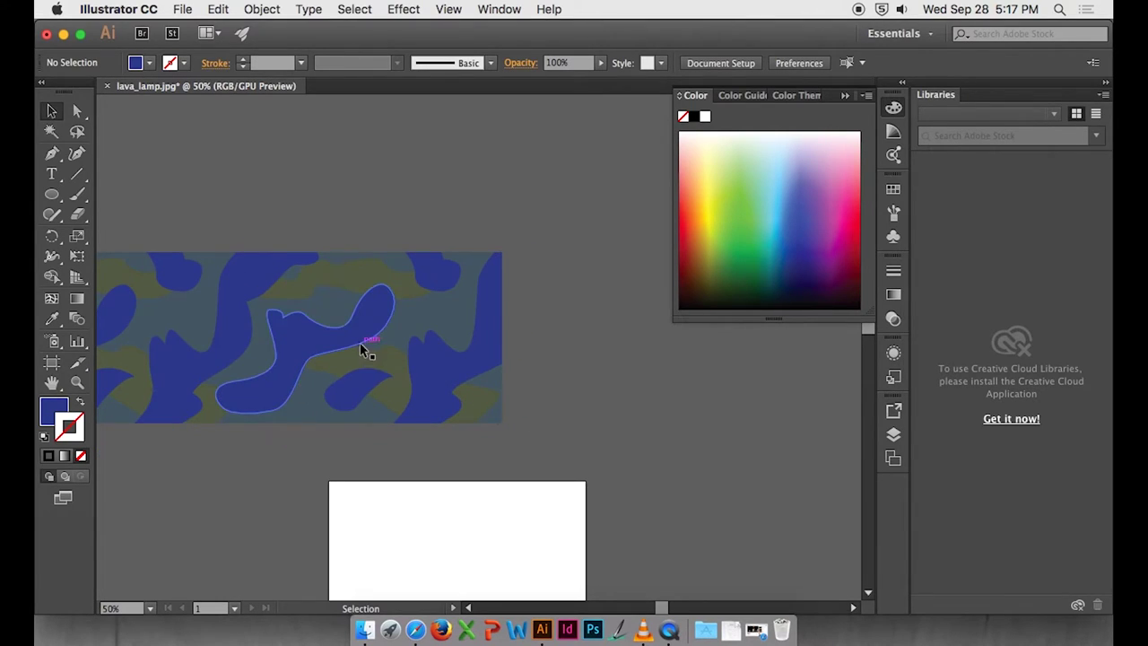
left_click(362, 274)
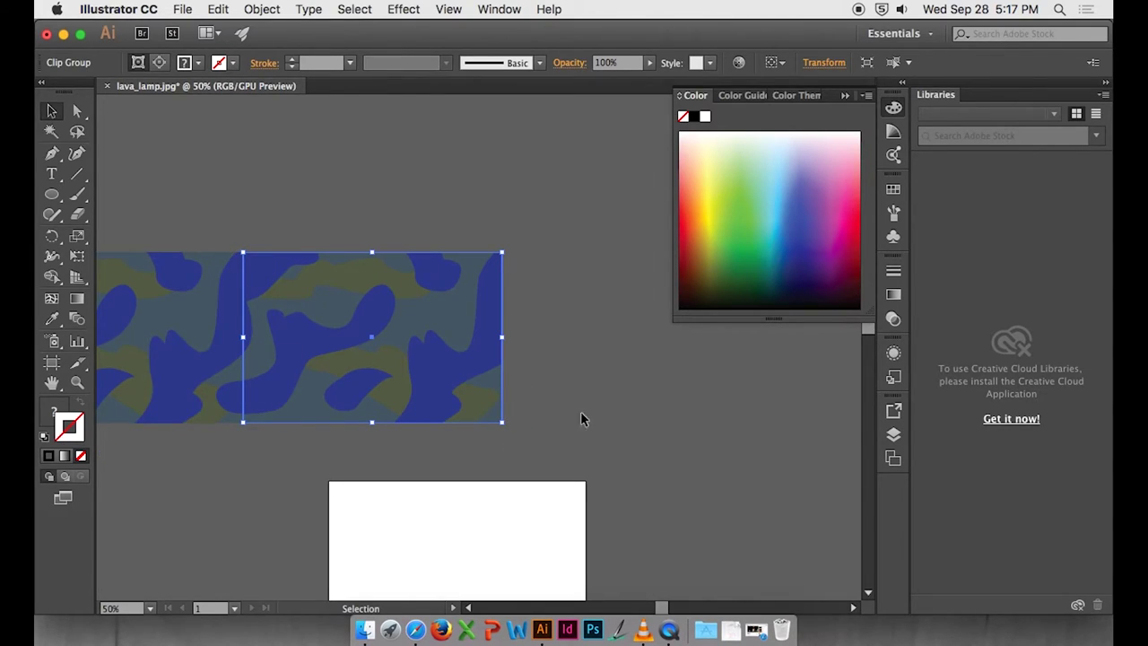
left_click(557, 392)
left_click_drag(569, 452, 728, 430)
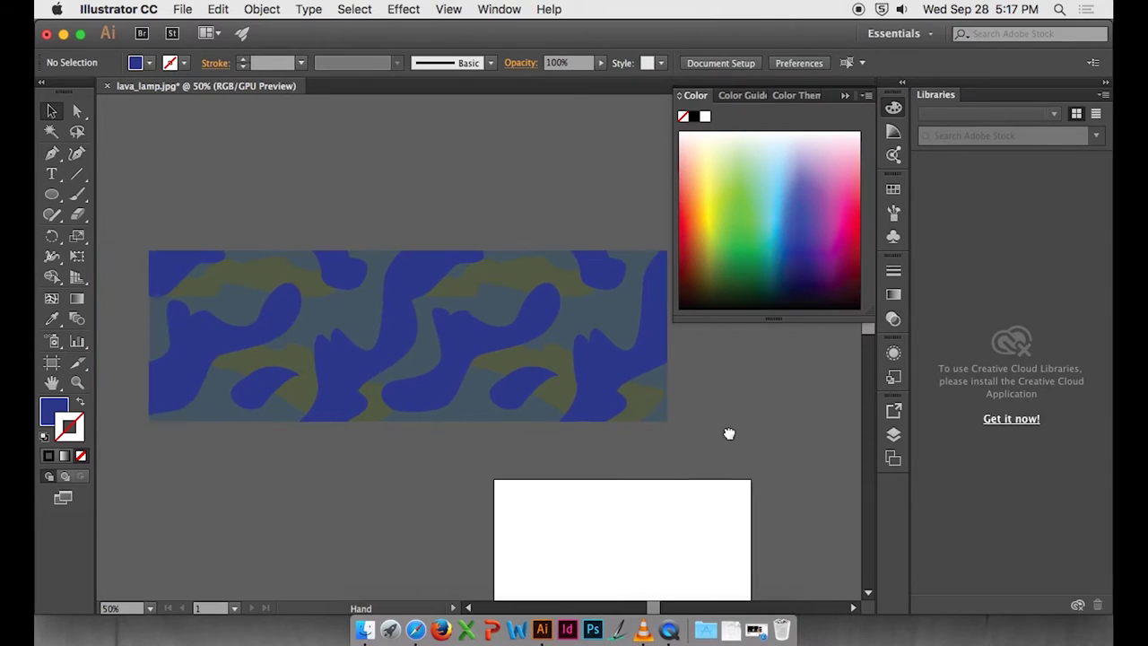
left_click(359, 343)
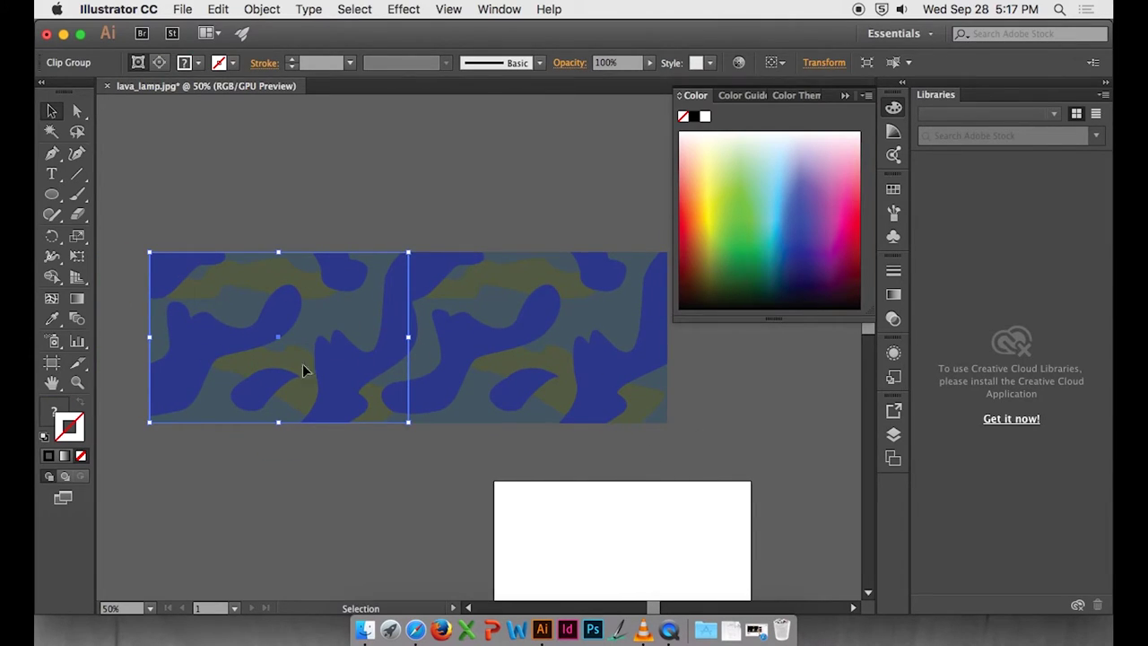
left_click_drag(360, 412, 617, 416)
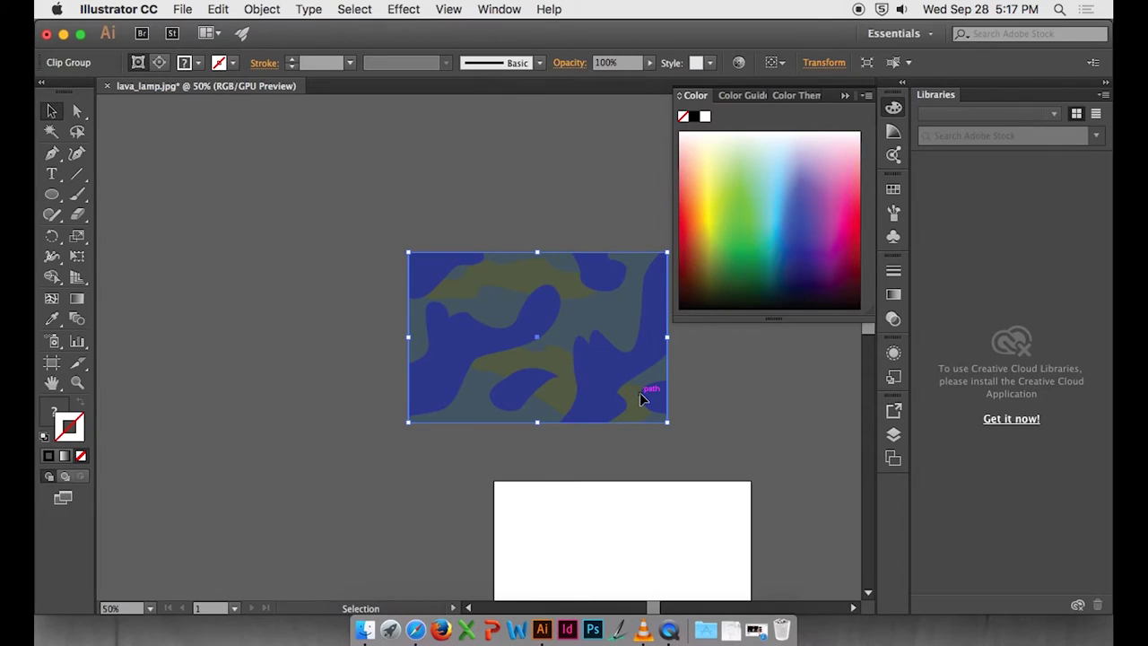
key("super")
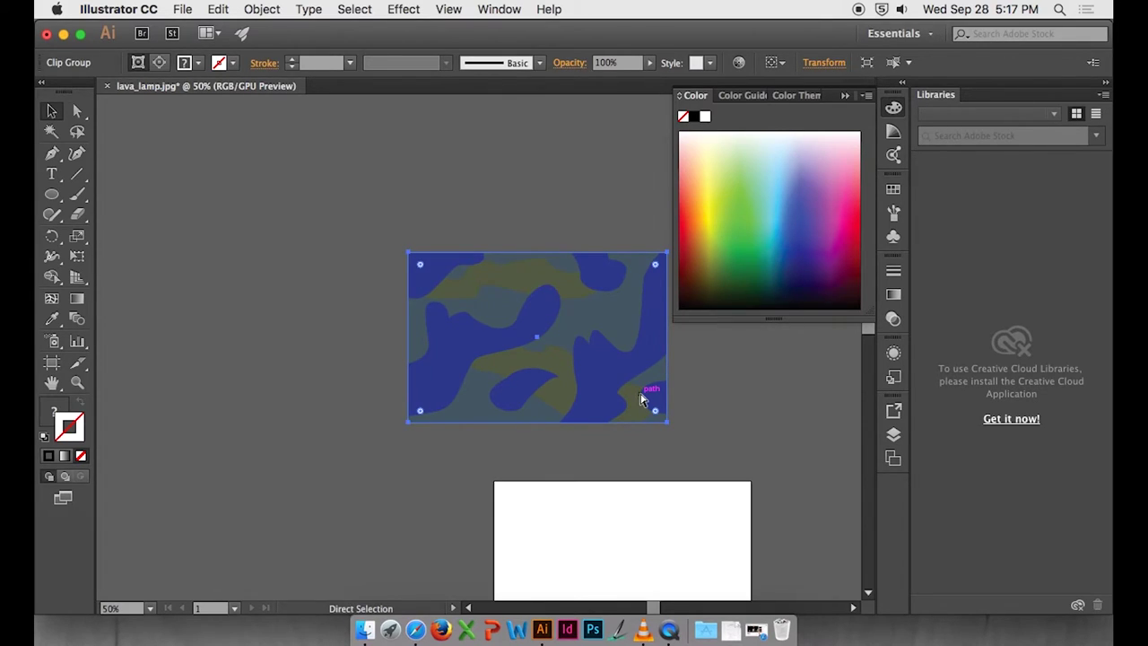
Copy the overhanging blue lobe and the large right-edge blue blob from inside the topmost overlapping tile's clip group.
double_click(610, 346)
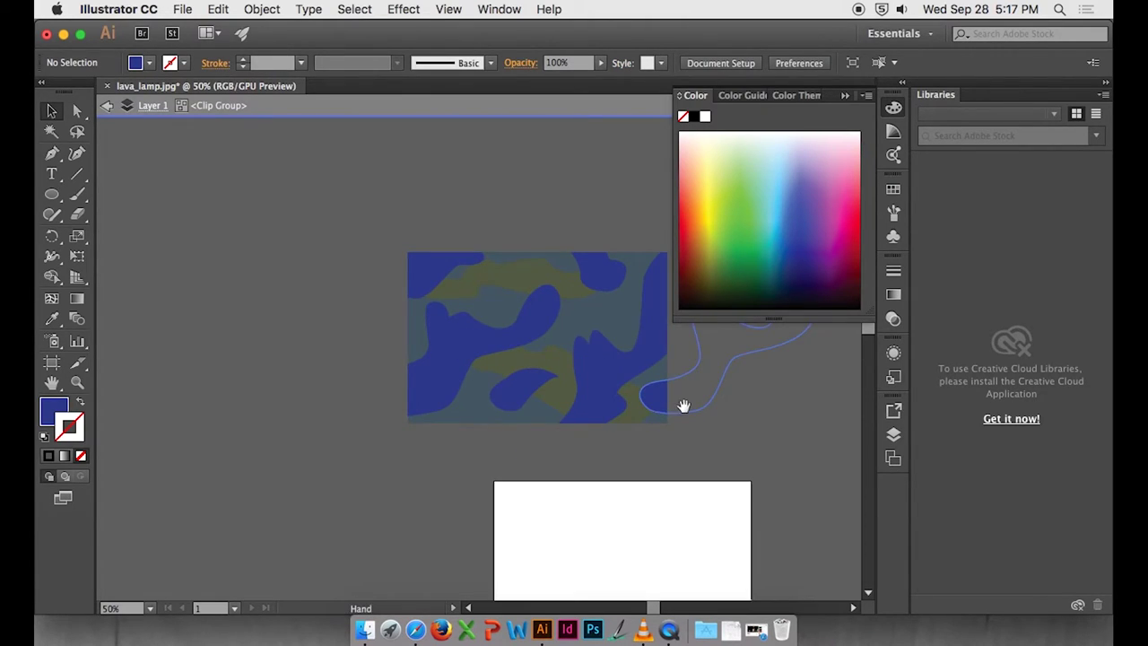
left_click_drag(685, 403, 474, 410)
left_click(437, 417)
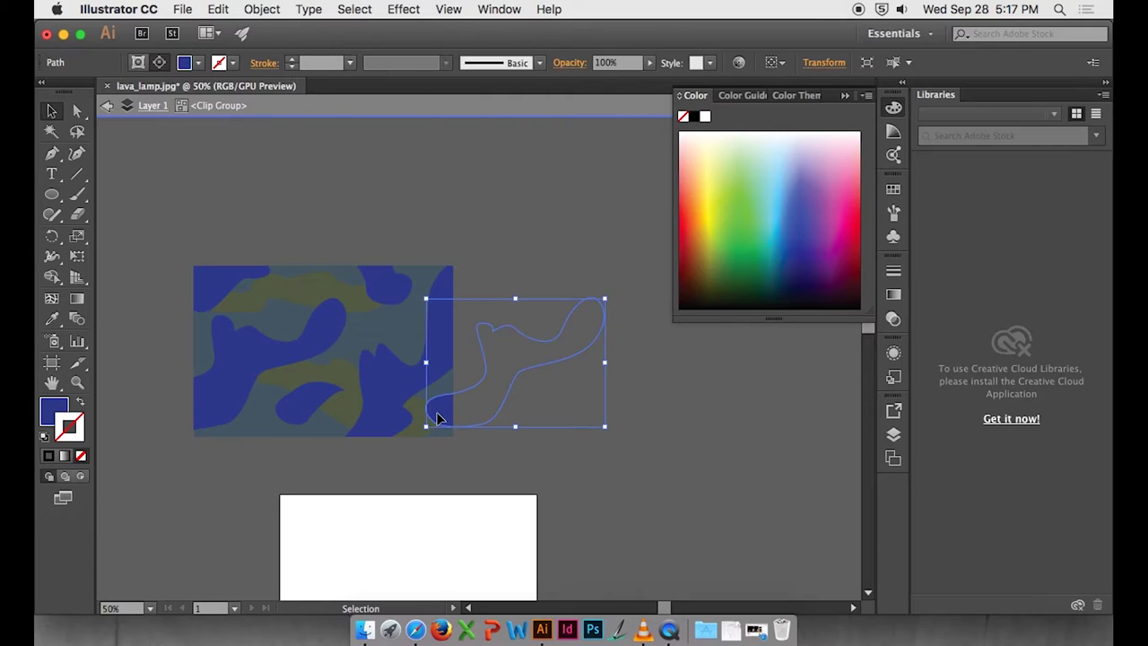
left_click(391, 400, "shift")
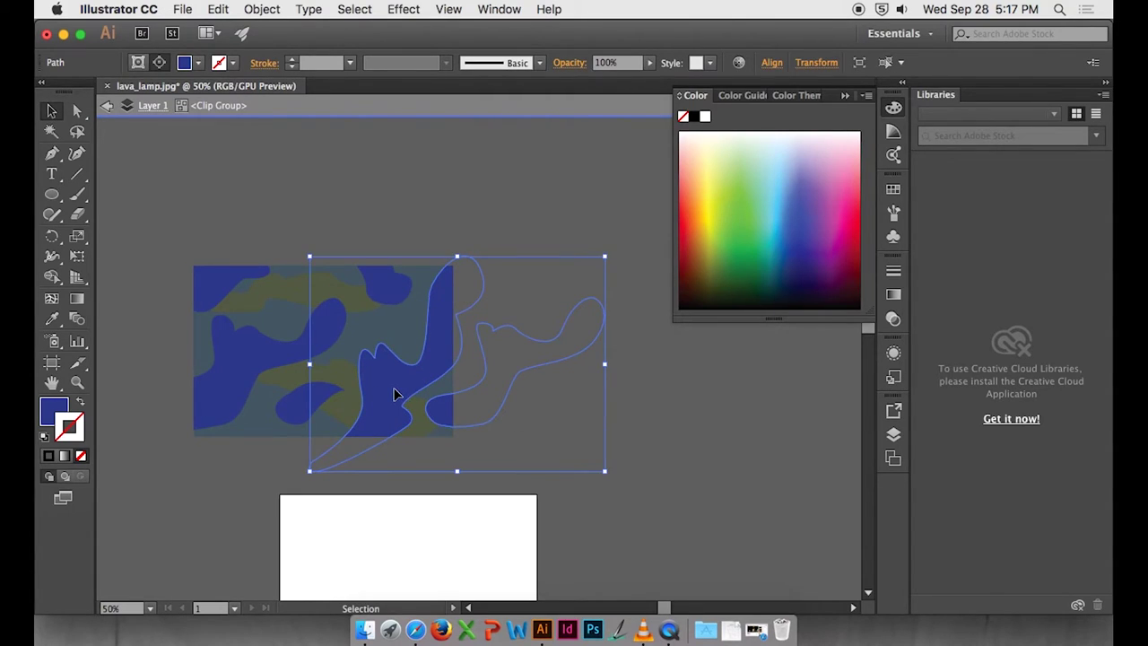
key("a")
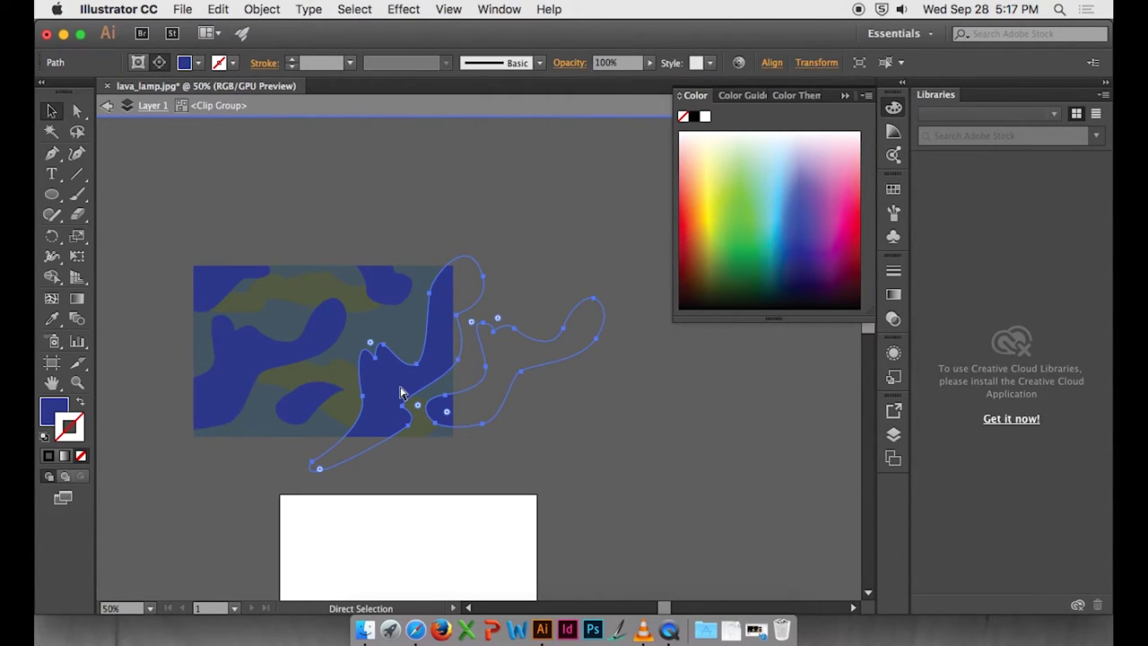
key("v")
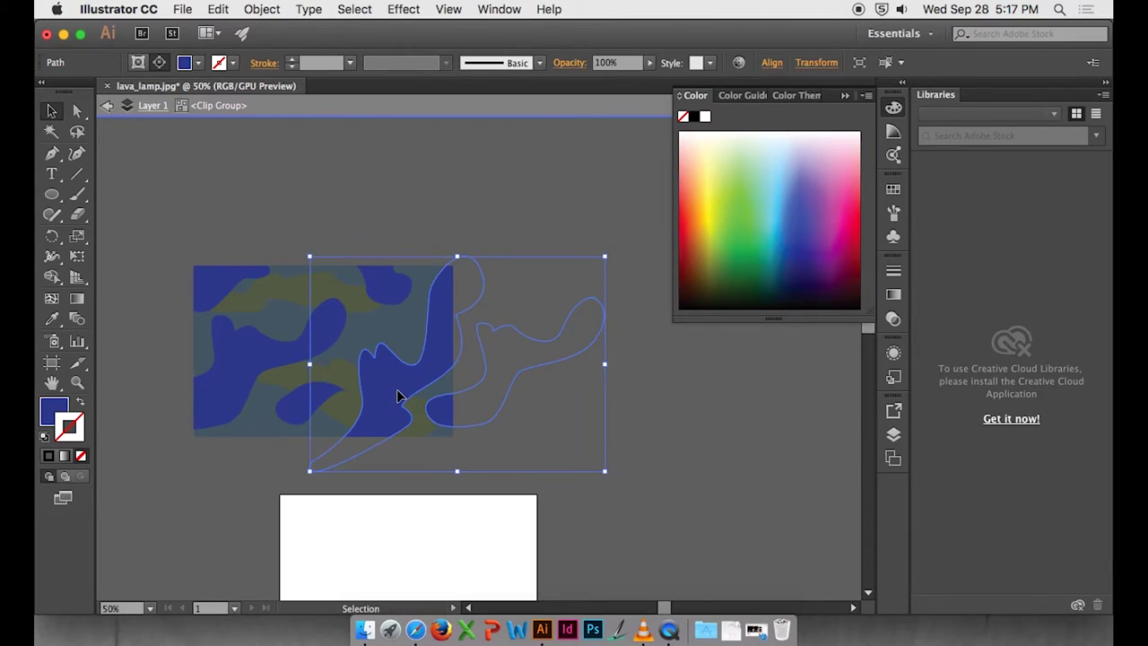
double_click(579, 202)
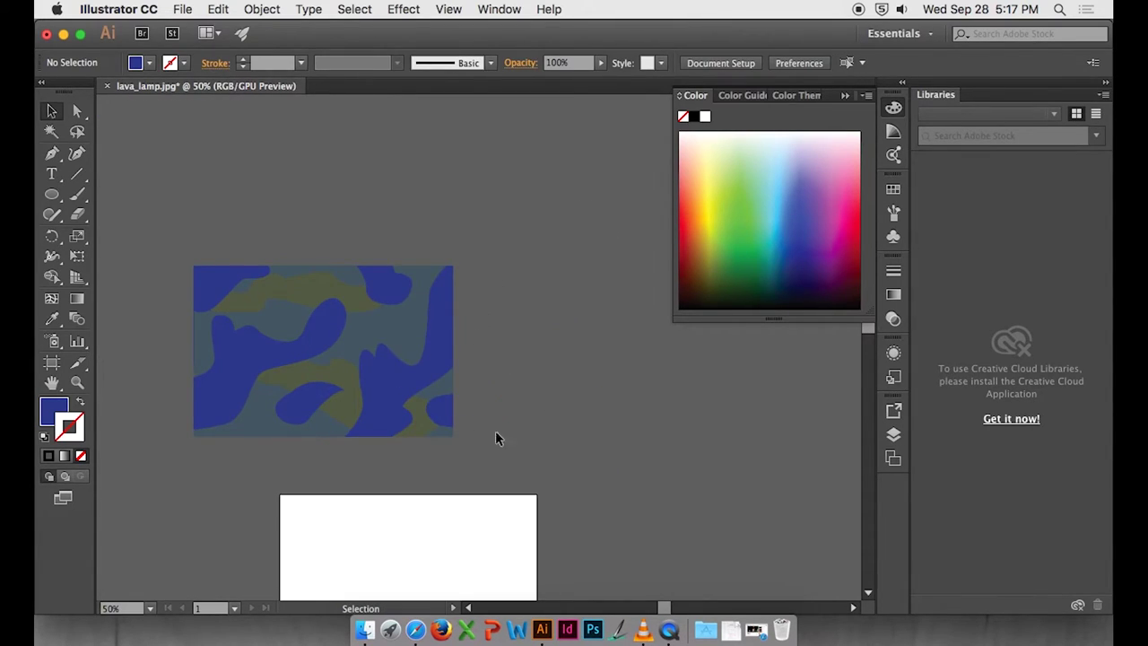
Move the topmost tile flush against the other tile's left edge and delete the outdated right-edge blue blob from the right tile's clip group.
left_click(395, 343)
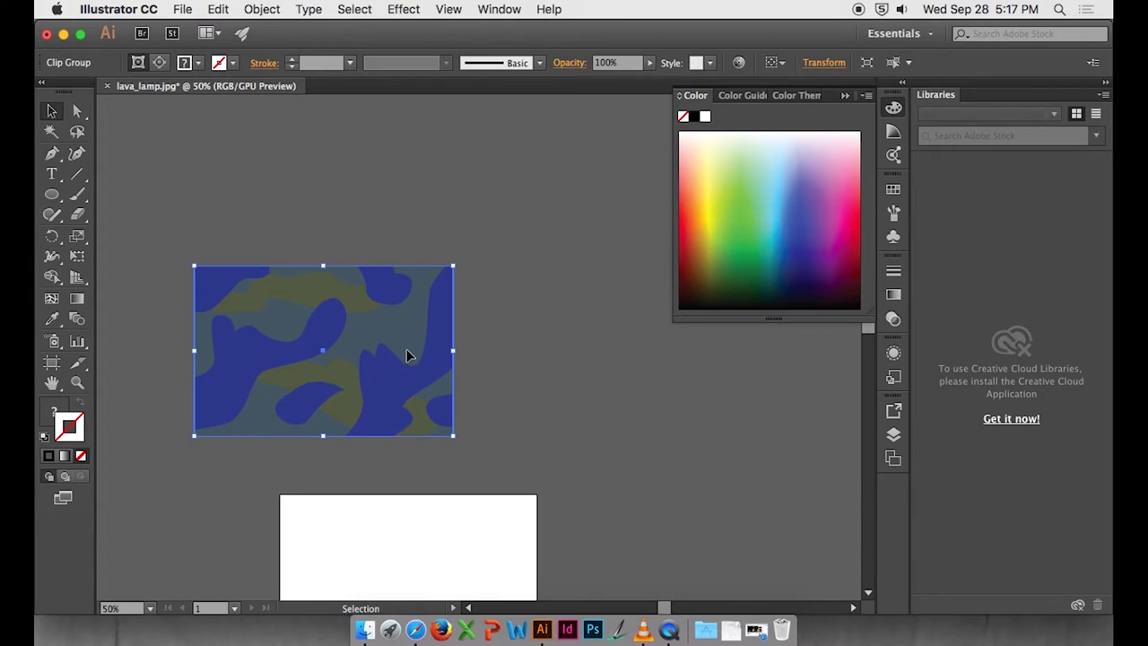
left_click_drag(385, 364, 282, 341)
double_click(531, 359)
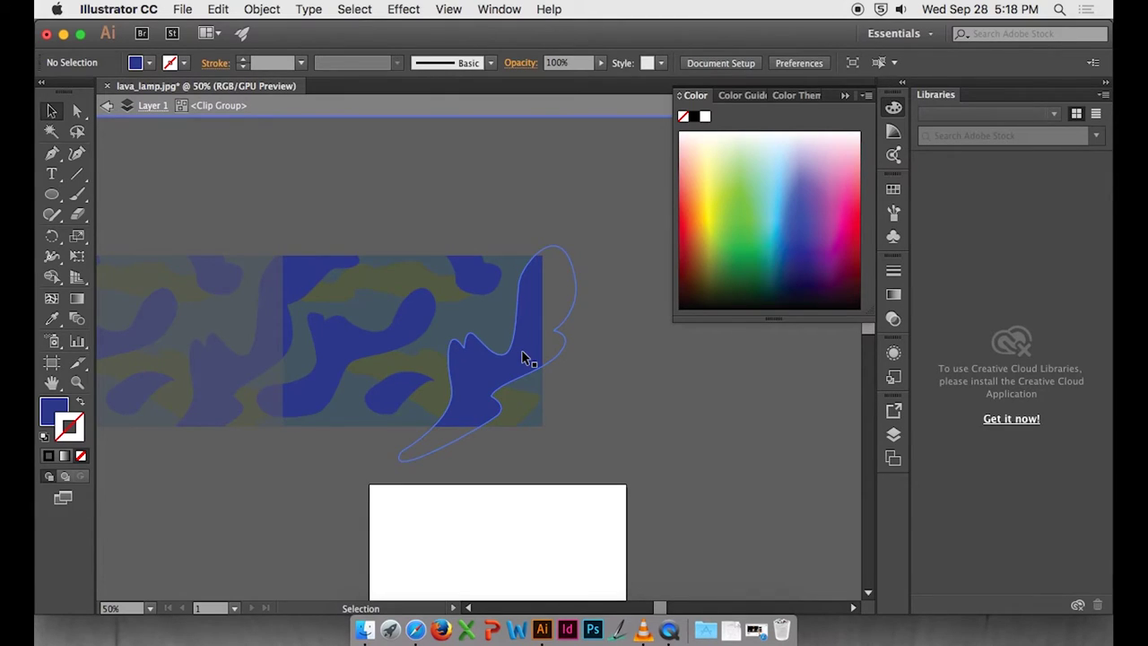
left_click(527, 359)
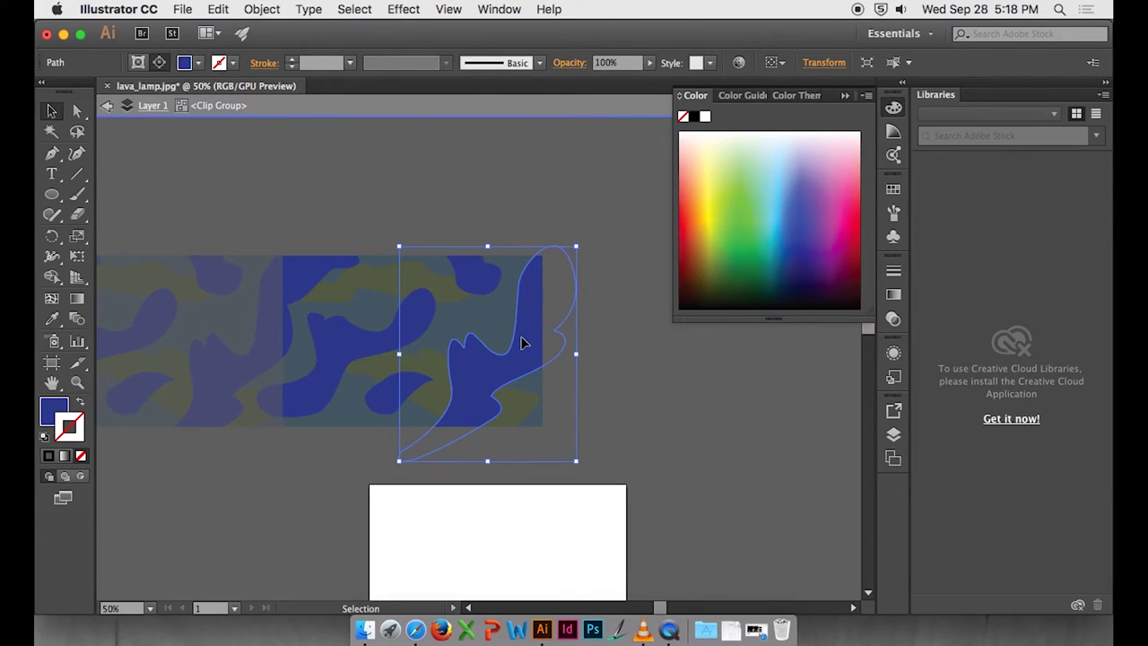
key("Delete")
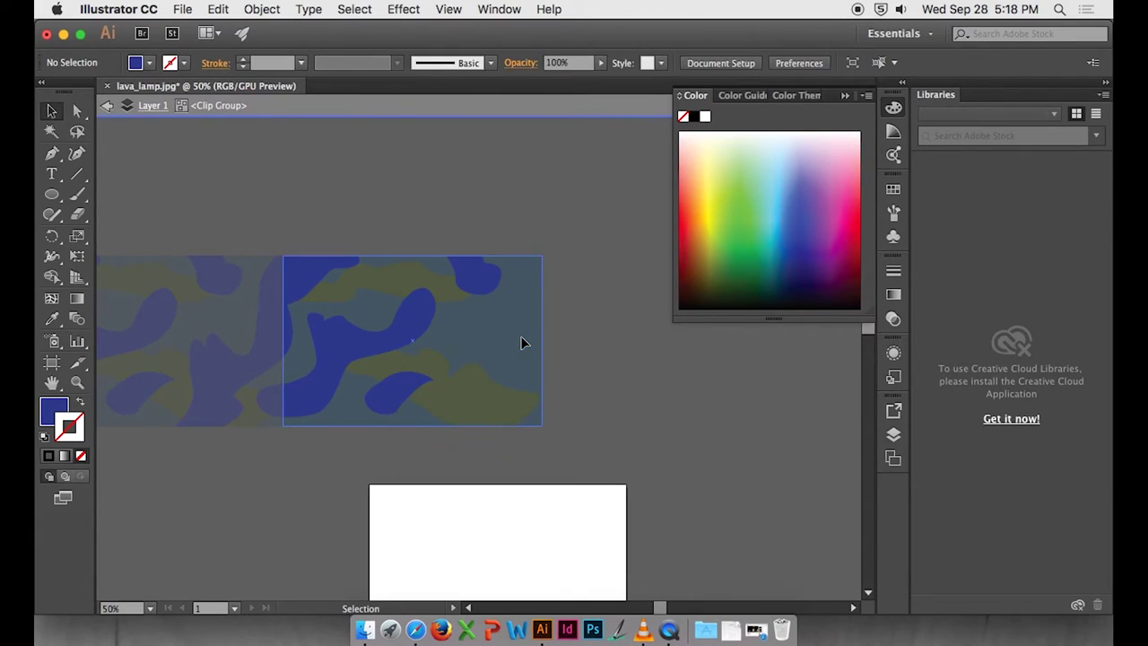
Paste the two copied blue blobs in place inside the right tile's clip group and leave the group.
key("a")
key("super+z")
key("v")
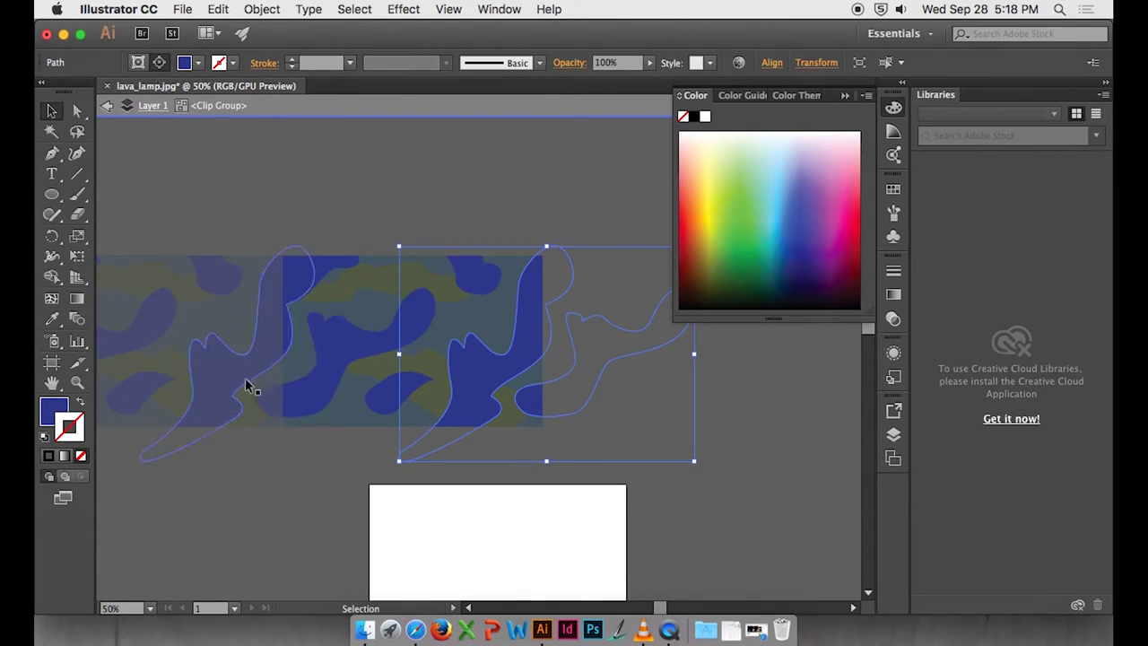
double_click(742, 429)
left_click_drag(637, 437, 662, 407)
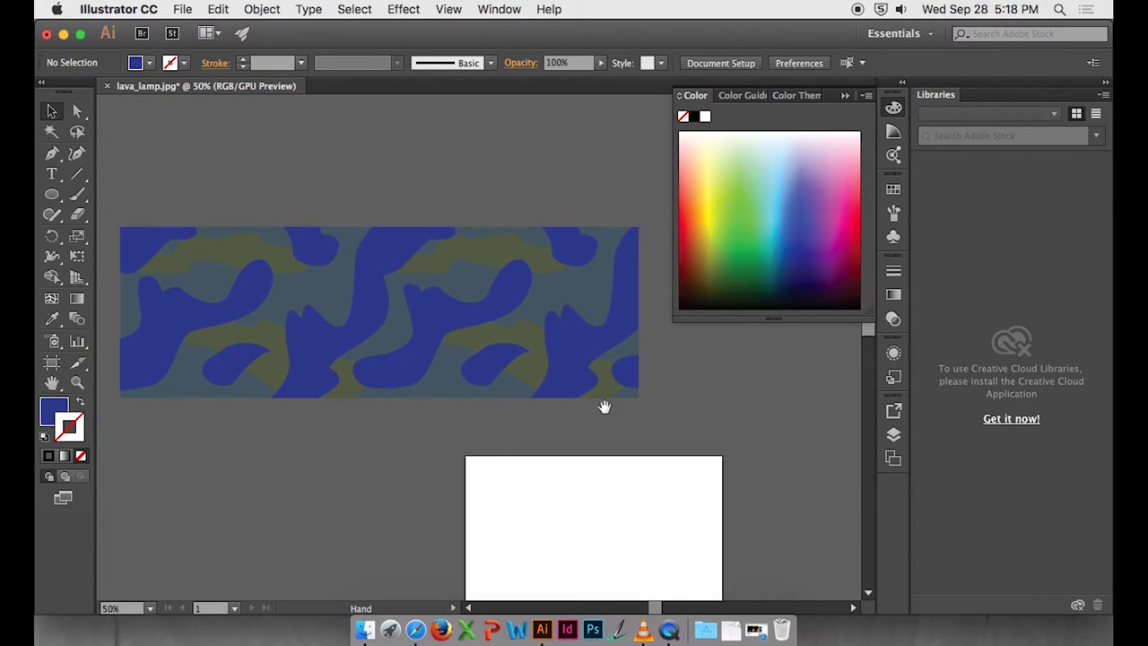
scroll(514, 424, "left", 5)
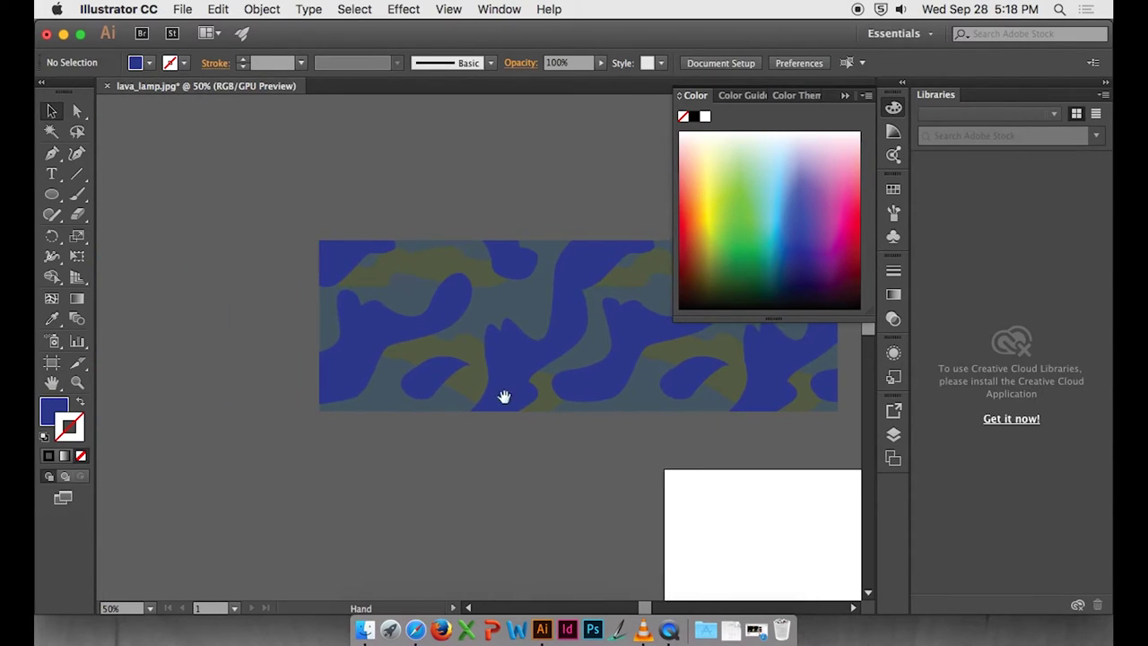
Remove the left camouflage tile, keeping only the corrected right tile.
left_click(509, 329)
left_click_drag(508, 330, 328, 332)
left_click_drag(556, 371, 224, 379)
Place a copy of the corrected tile flush against its right edge to check the seam, and delete that copy.
left_click(319, 360)
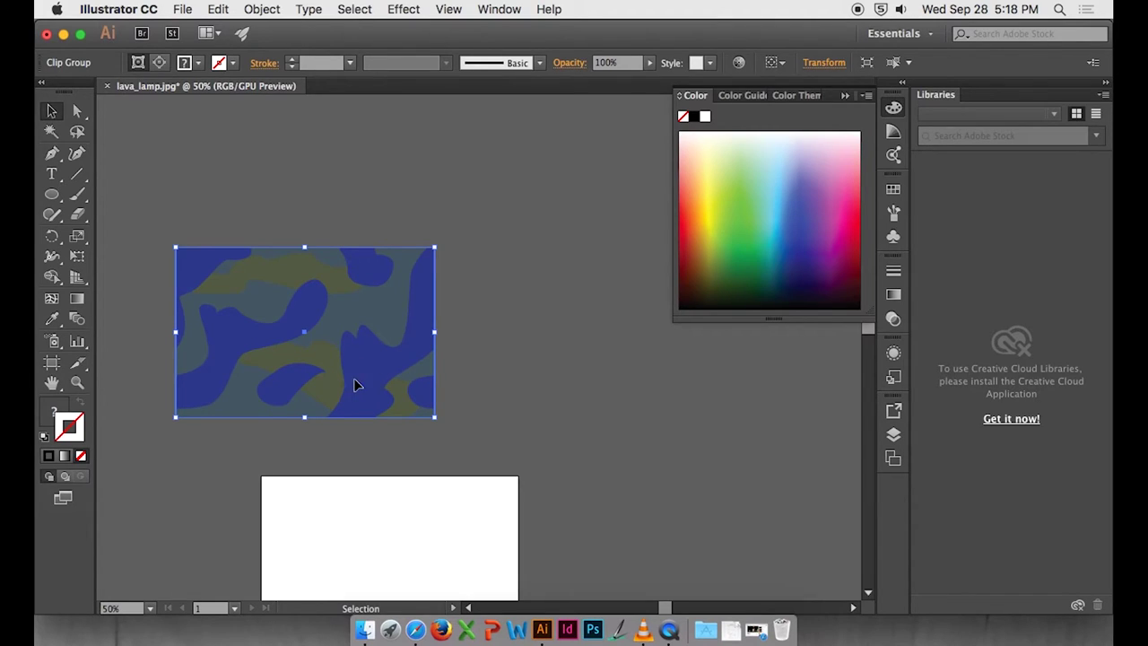
left_click_drag(347, 377, 600, 387)
left_click(592, 483)
left_click_drag(592, 483, 448, 419)
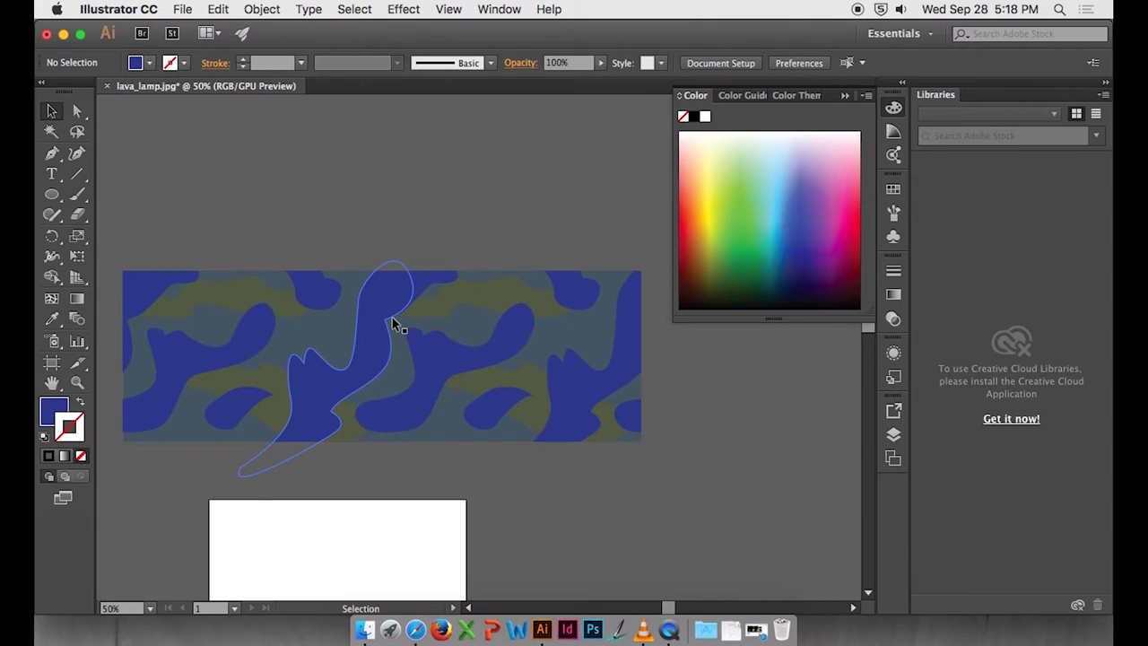
left_click(436, 282)
key("Delete")
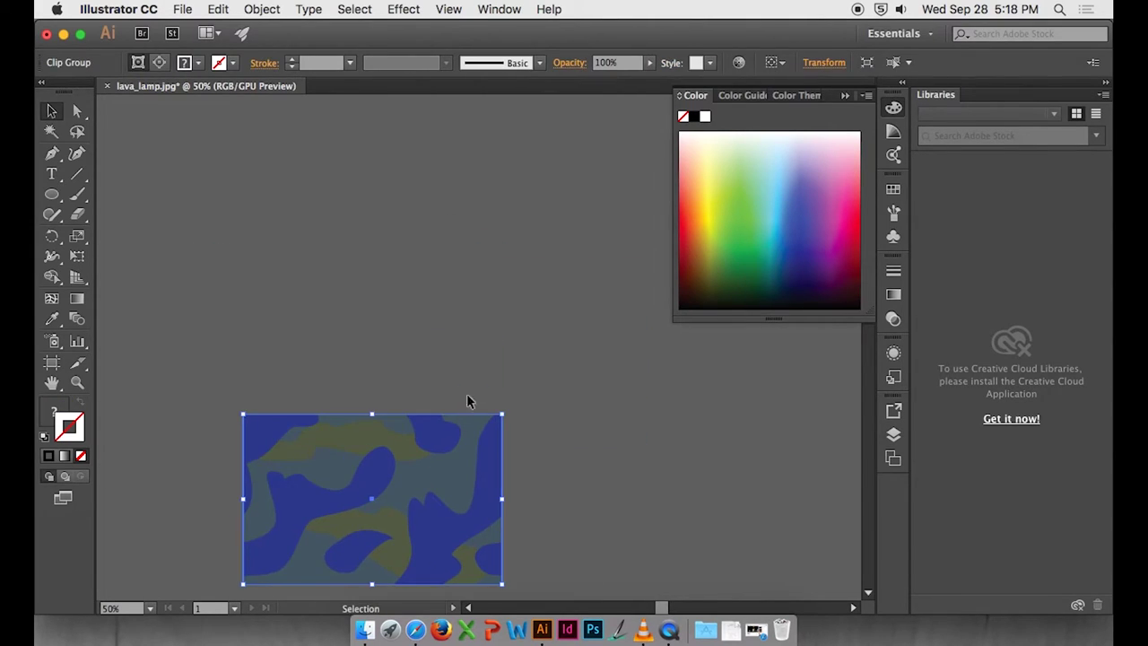
Duplicate the corrected tile directly above the original so the two tiles meet edge to edge.
left_click_drag(440, 487, 438, 311)
left_click(512, 548)
left_click_drag(512, 548, 551, 489)
left_click_drag(546, 438, 496, 390)
Reshape the small blue blob crossing the lower tile's top edge, rounding its upper side and drawing its end down into the lower tile.
double_click(425, 328)
key("a")
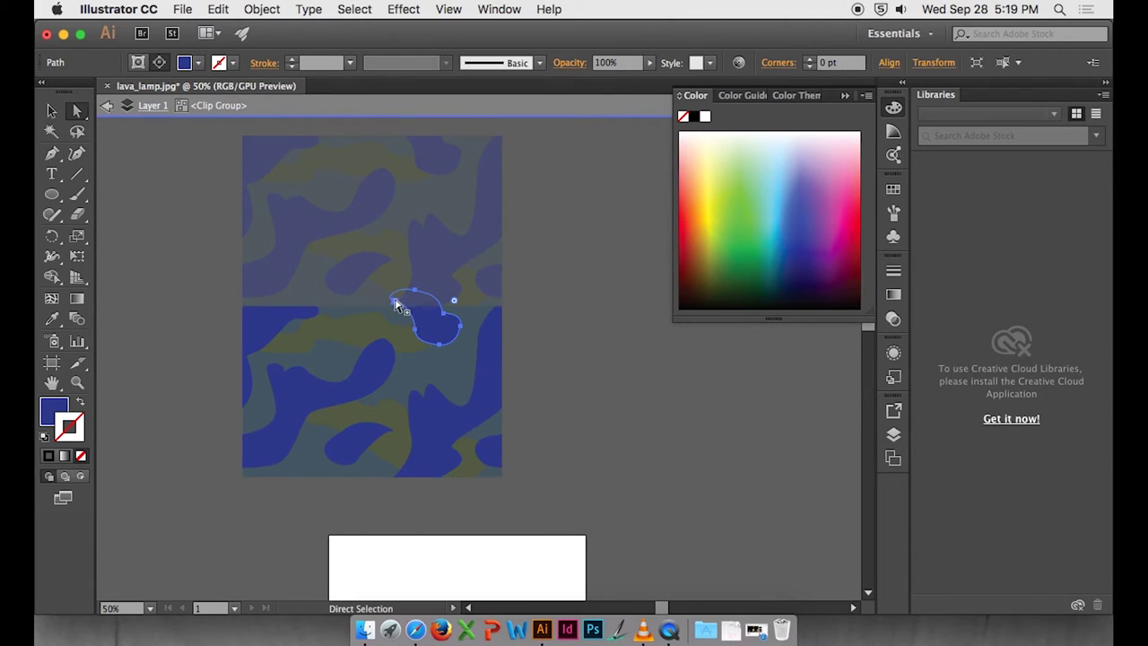
key("super+equal")
left_click_drag(367, 287, 355, 328)
left_click(361, 329)
left_click_drag(425, 345, 432, 339)
left_click_drag(393, 270, 384, 283)
key("space")
left_click_drag(623, 426, 598, 437)
left_click_drag(509, 407, 614, 488)
left_click(308, 405)
key("v")
left_click_drag(324, 393, 367, 402)
key("super+z")
key("super+z")
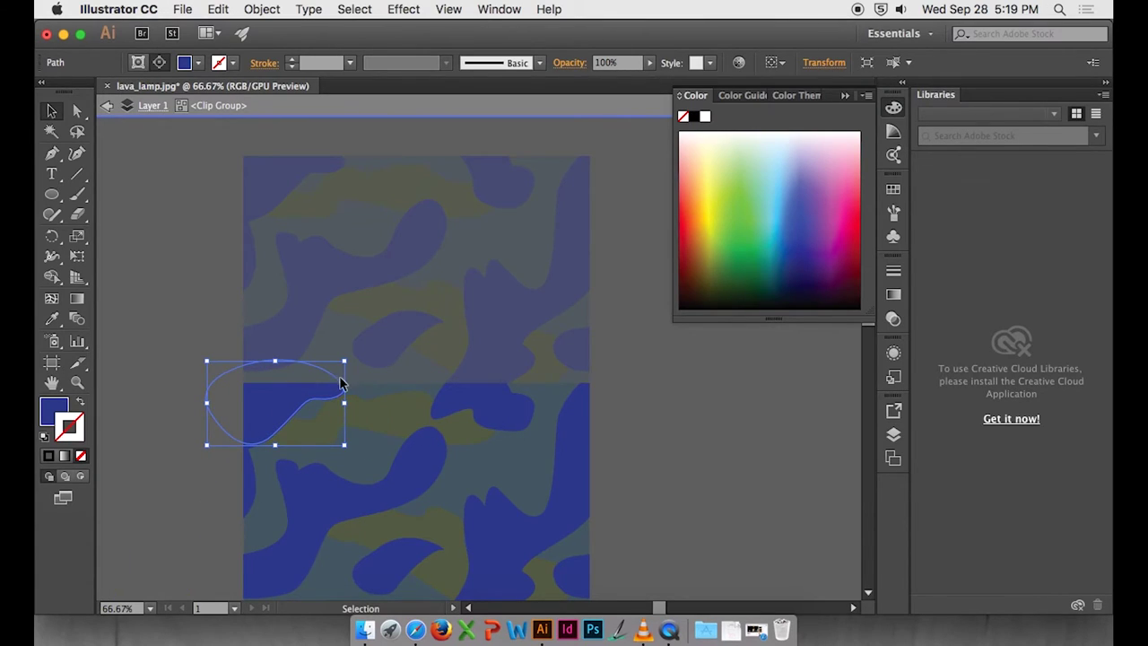
Copy the top-left blue blob together with the reshaped small blue blob from inside the lower tile's clip group.
left_click_drag(539, 410, 505, 299)
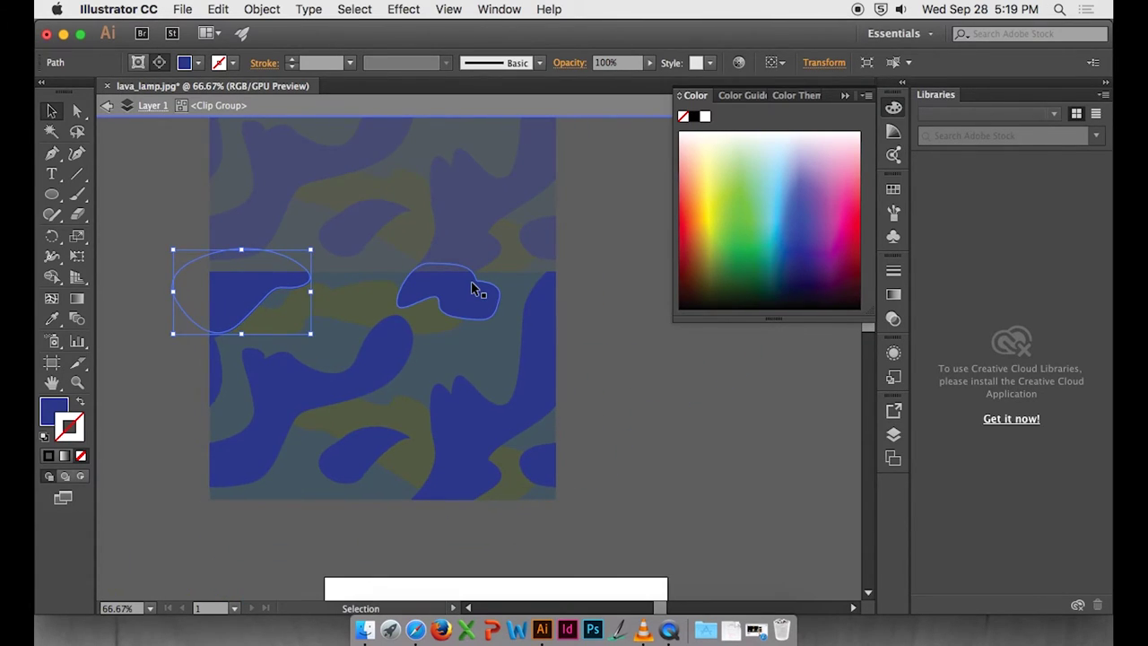
left_click(473, 287, "shift")
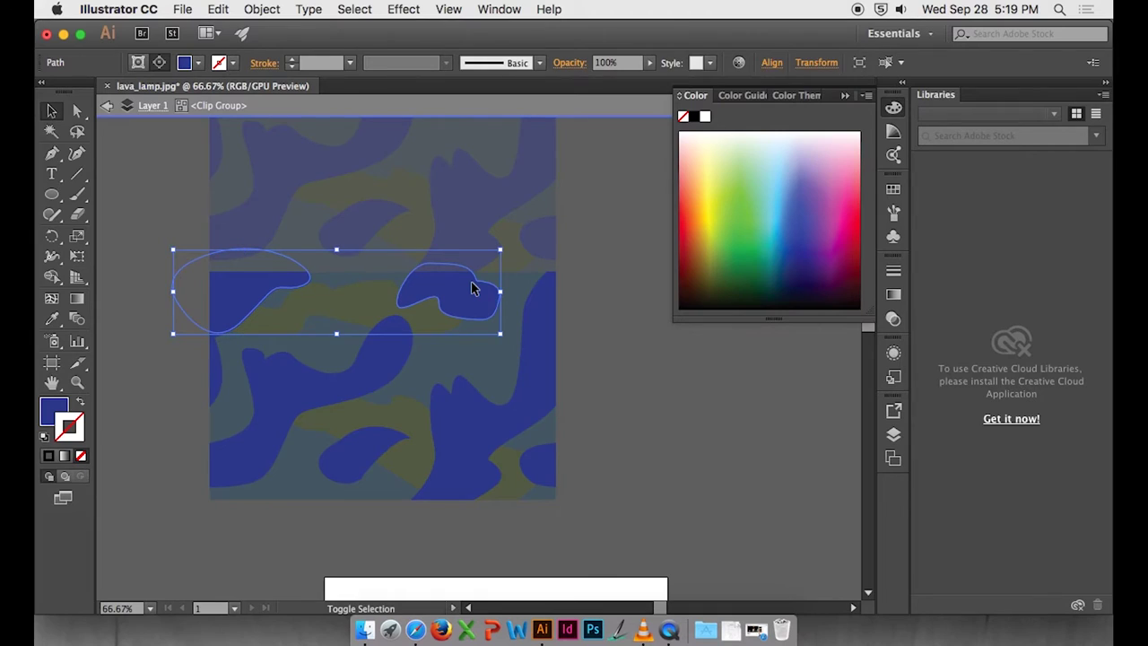
key("a")
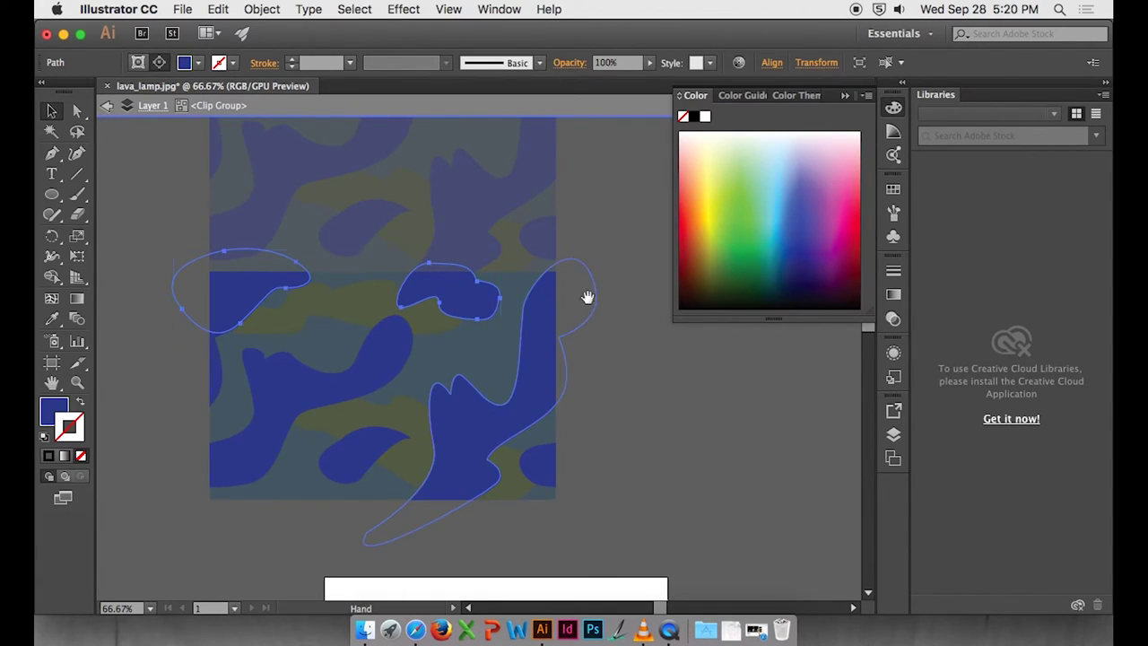
left_click_drag(587, 218, 594, 369)
left_click(620, 316)
double_click(619, 314)
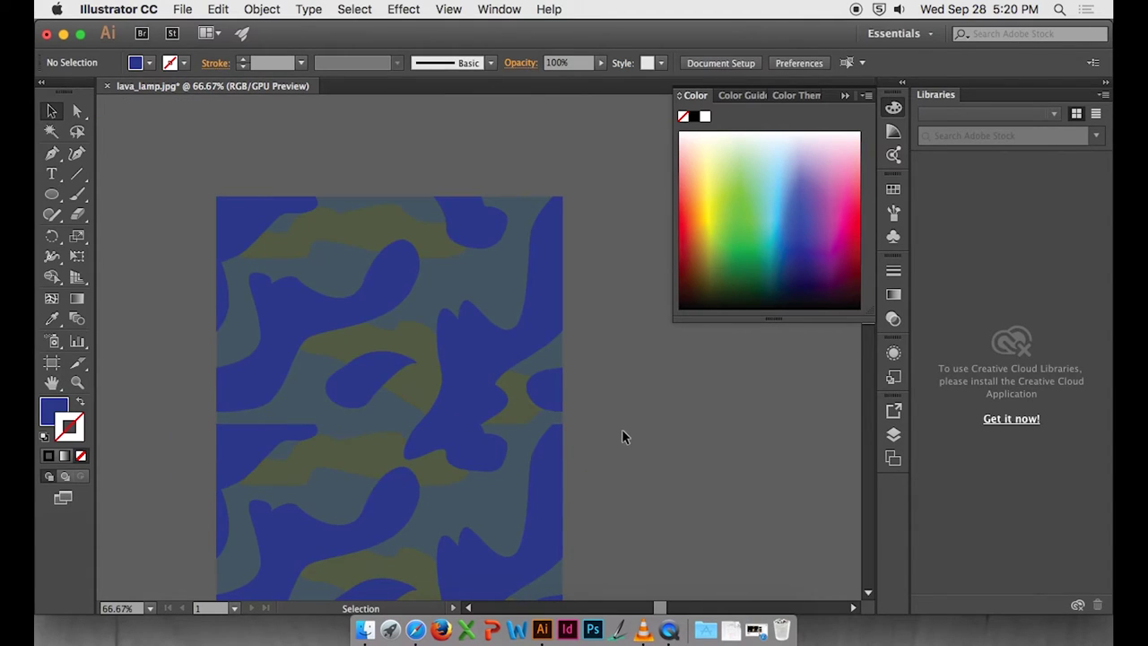
Paste the two copied blue blobs in front, in place, inside the upper tile's clip group and leave the group.
scroll(627, 428, "down", 3)
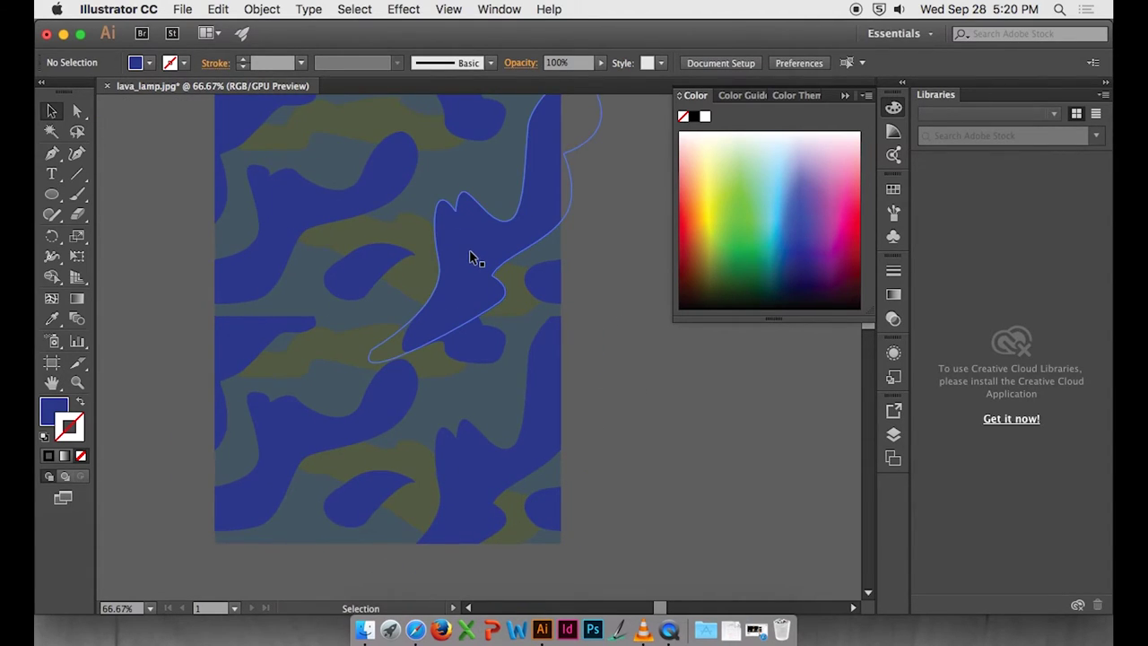
double_click(463, 203)
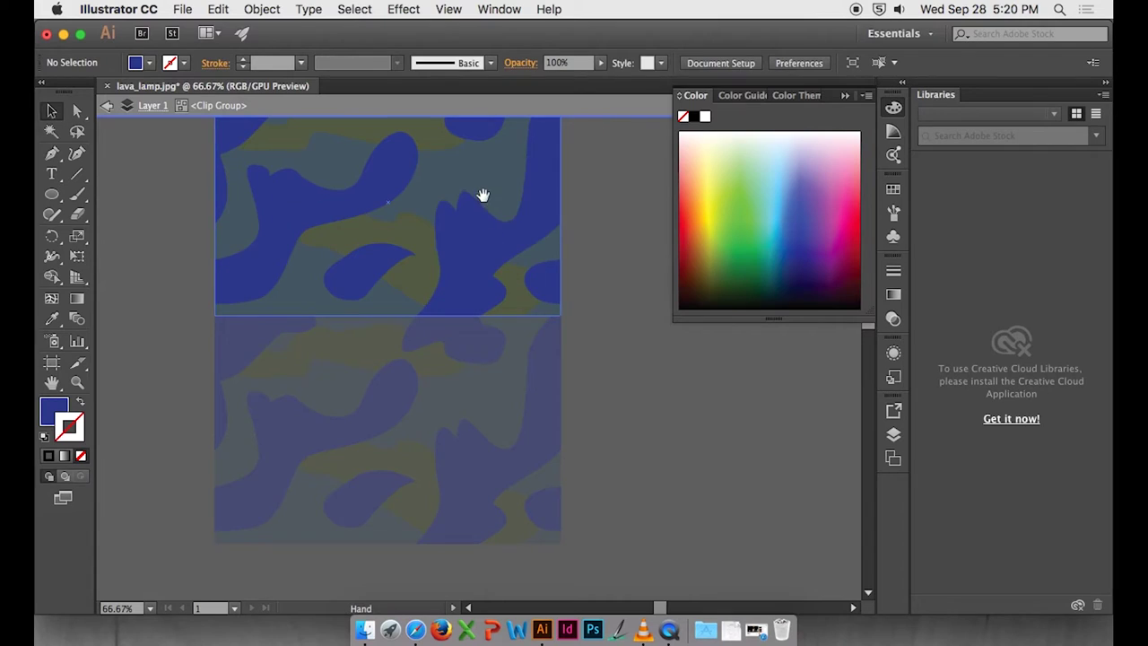
scroll(481, 195, "up", 2)
double_click(505, 343)
double_click(398, 379)
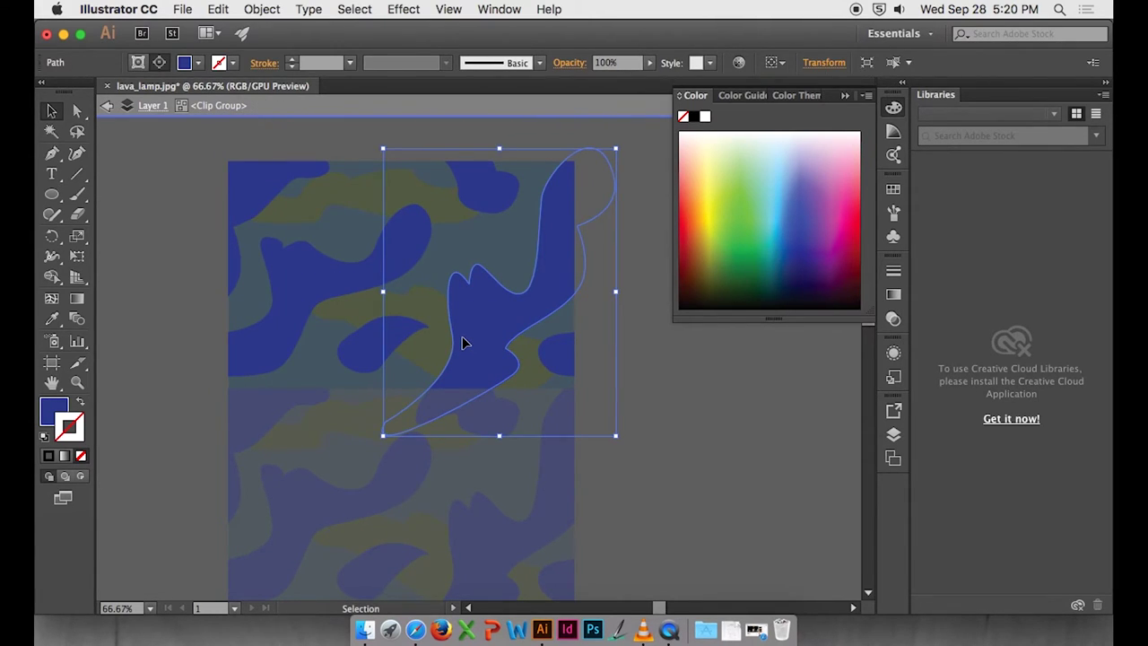
key("super+f")
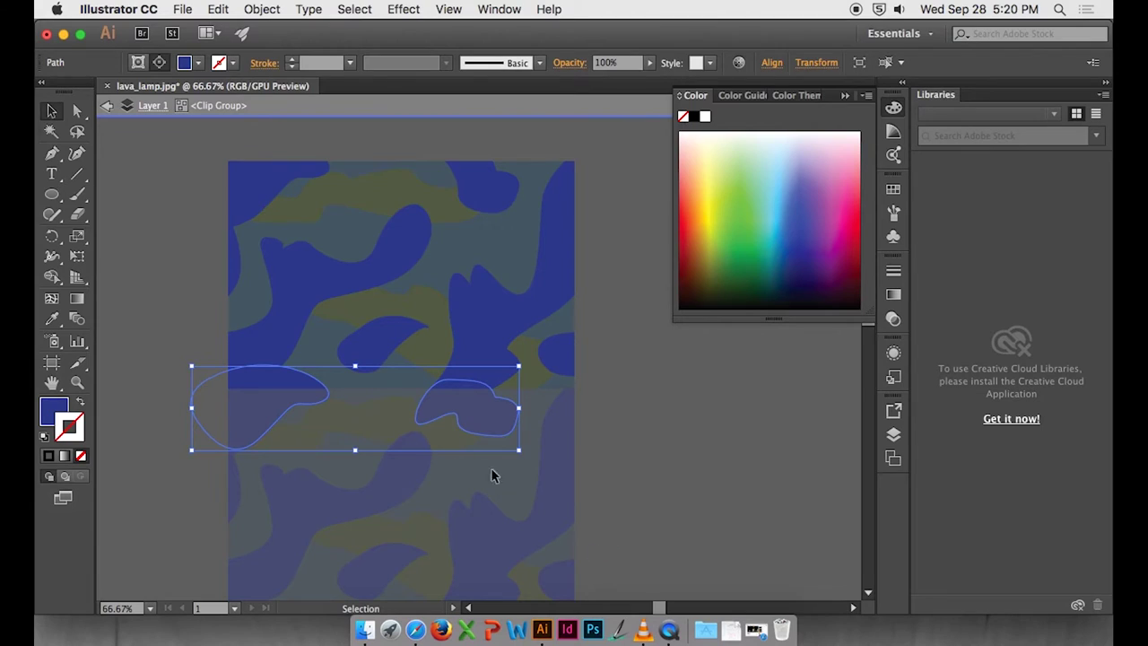
scroll(648, 422, "down", 3)
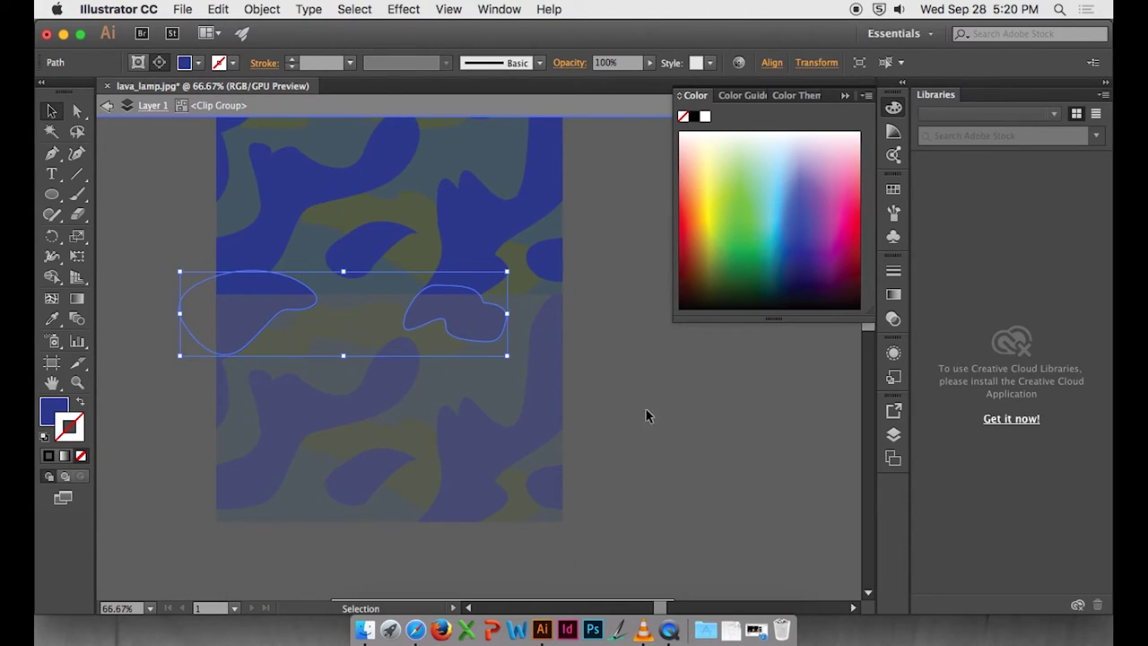
double_click(644, 353)
Copy the olive blob that crosses the upper tile's bottom edge from inside its clip group.
scroll(639, 399, "up", 2)
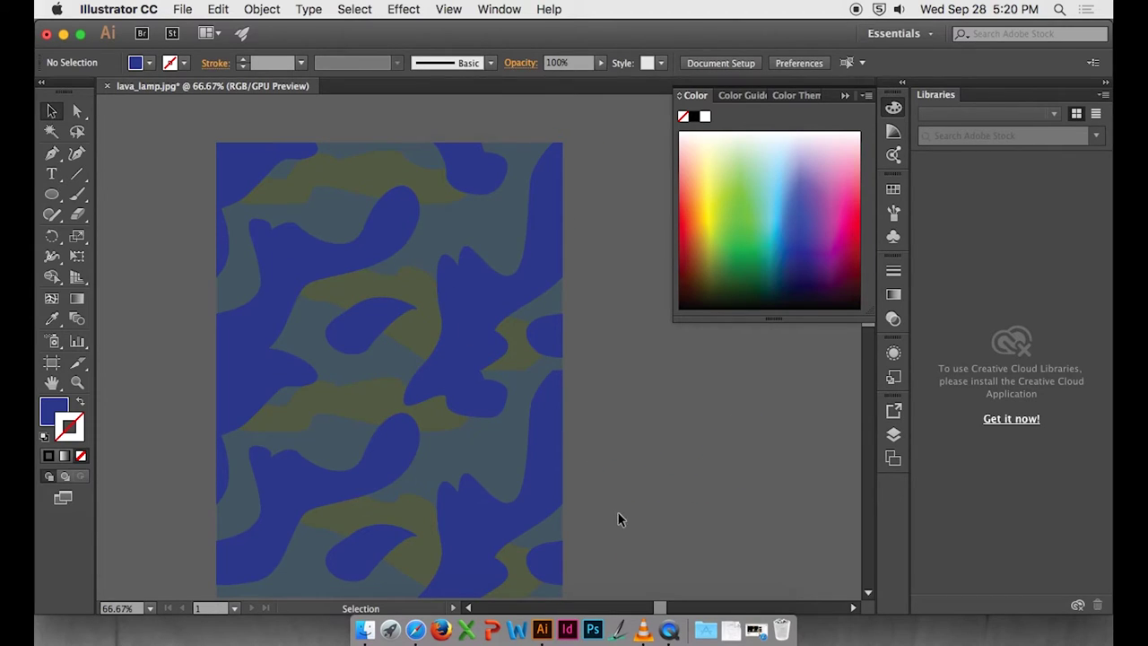
scroll(618, 520, "down", 3)
scroll(618, 520, "right", 2)
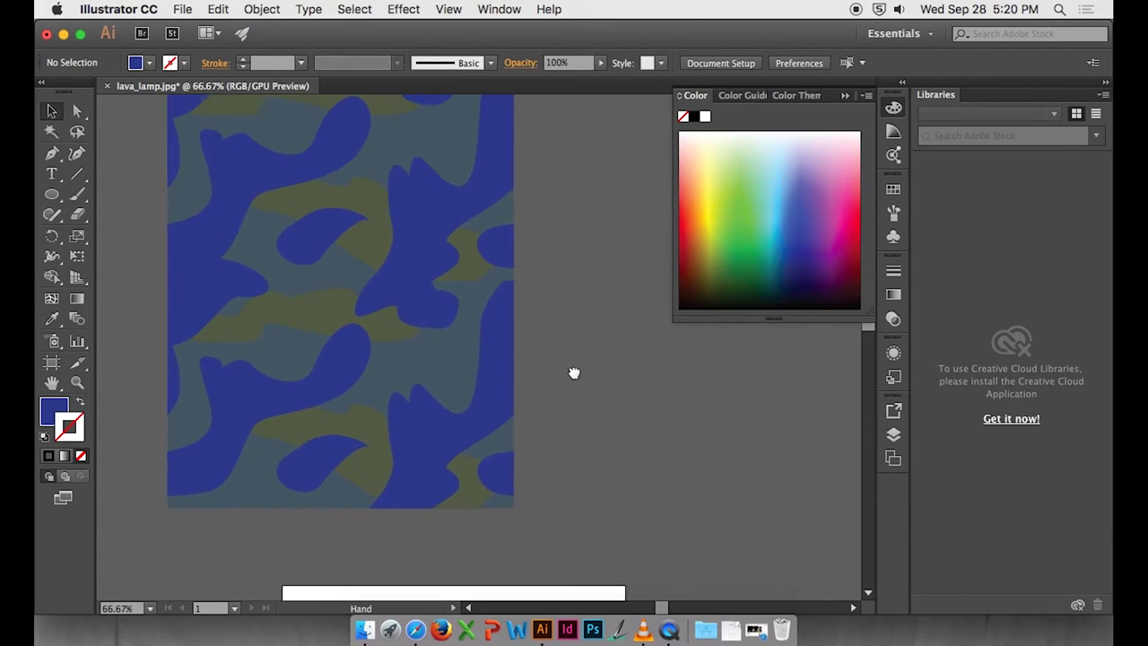
double_click(467, 279)
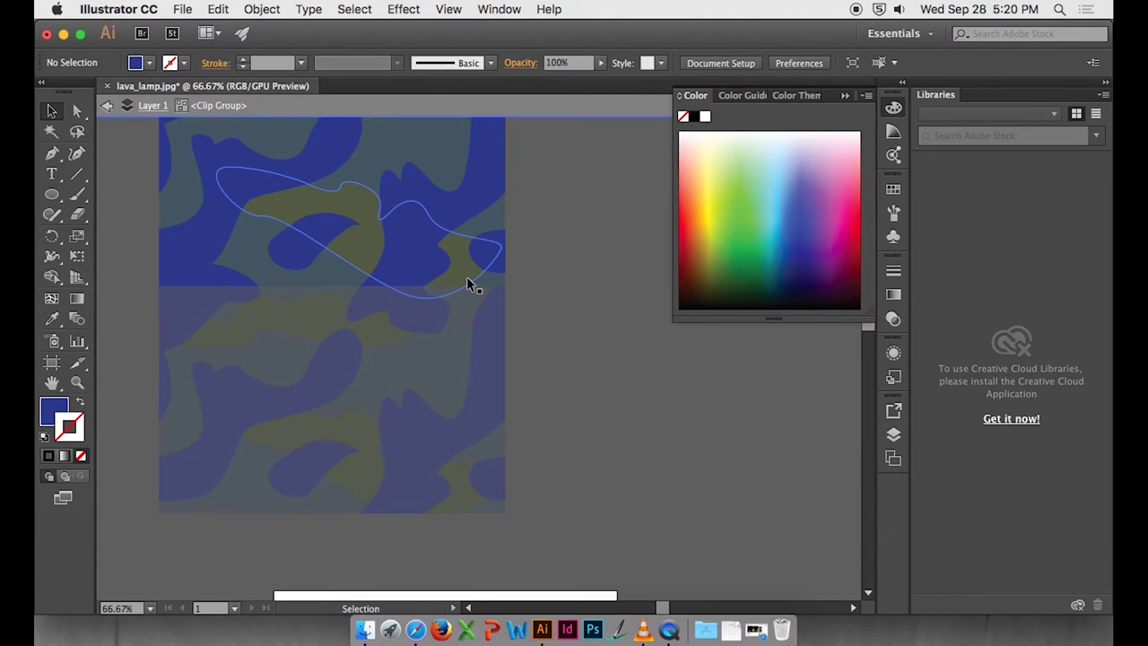
left_click(466, 285)
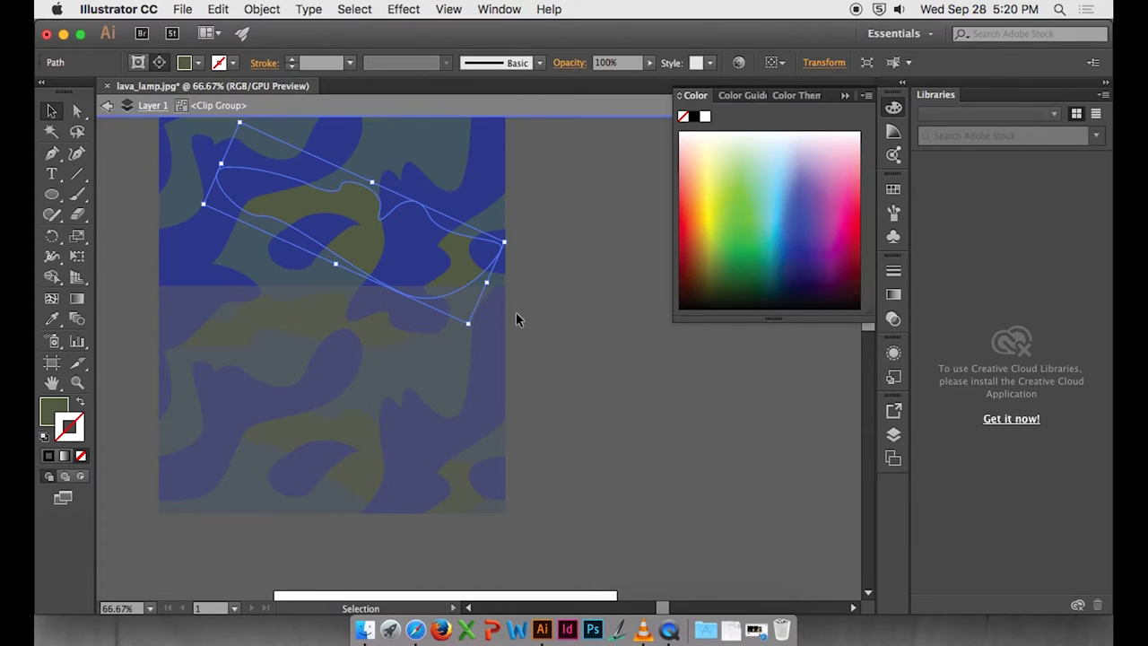
double_click(563, 329)
Paste the copied olive blob in place inside the lower tile's clip group, behind the blue blobs, and inspect the seam.
double_click(490, 364)
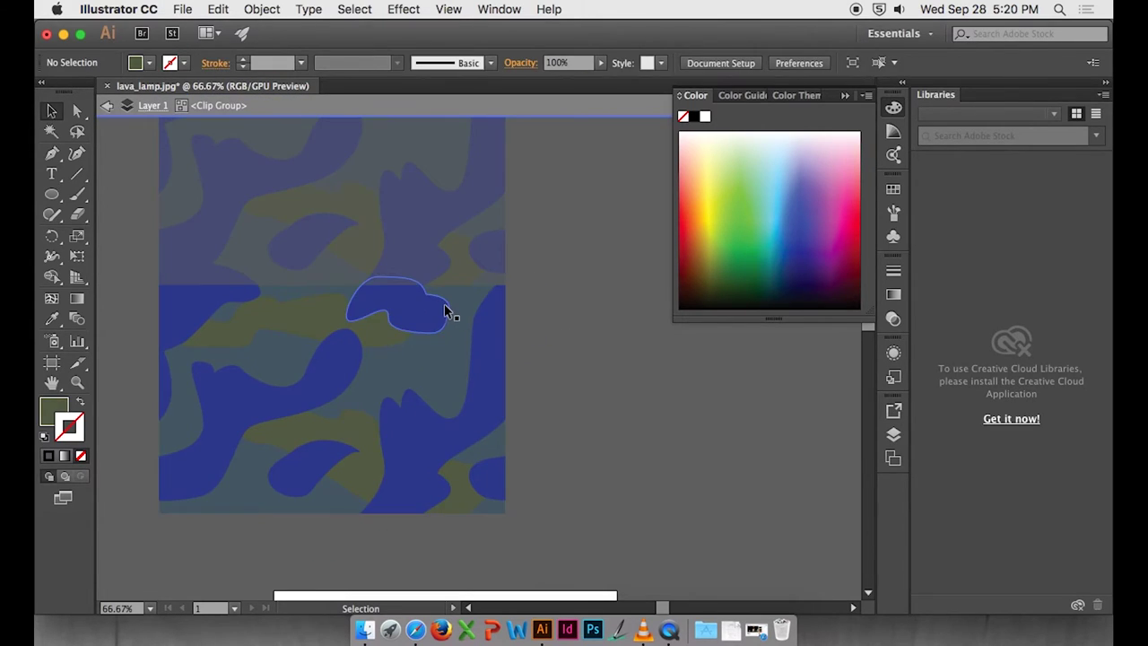
left_click(391, 338)
key("a")
key("ctrl+z")
key("v")
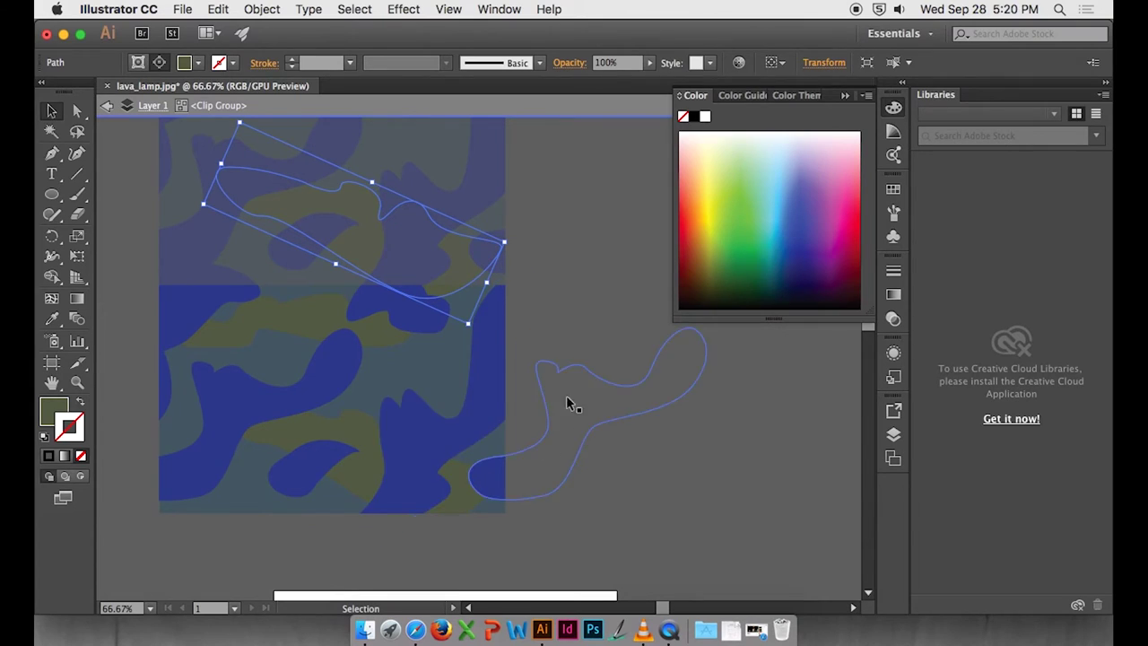
double_click(591, 330)
left_click_drag(613, 319, 620, 389)
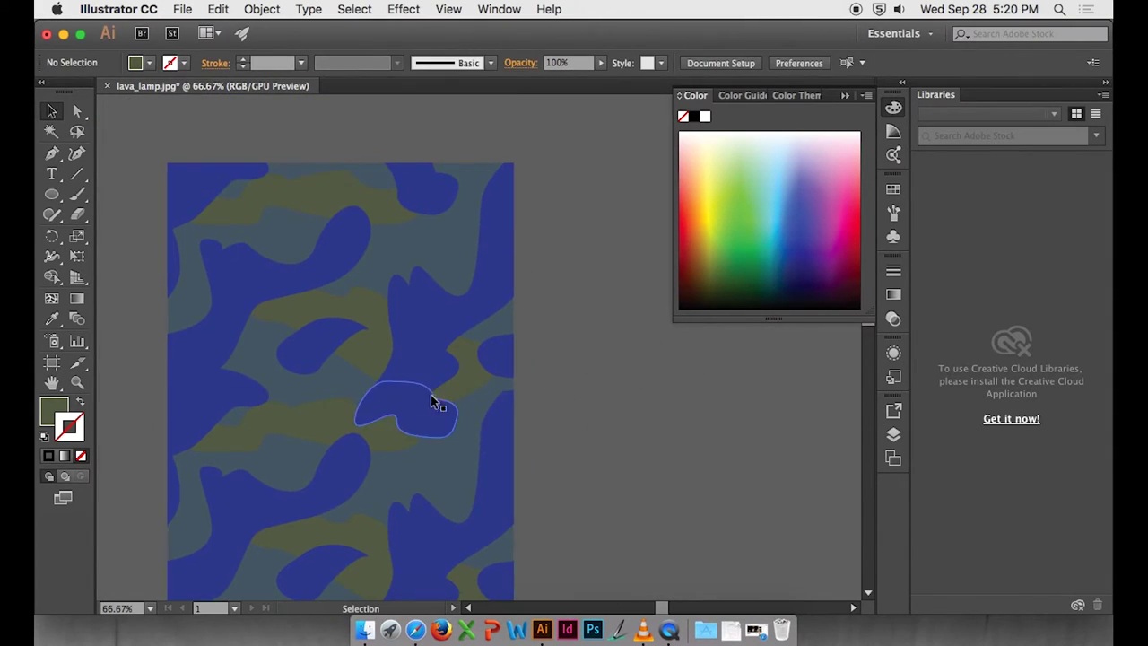
left_click_drag(616, 446, 629, 299)
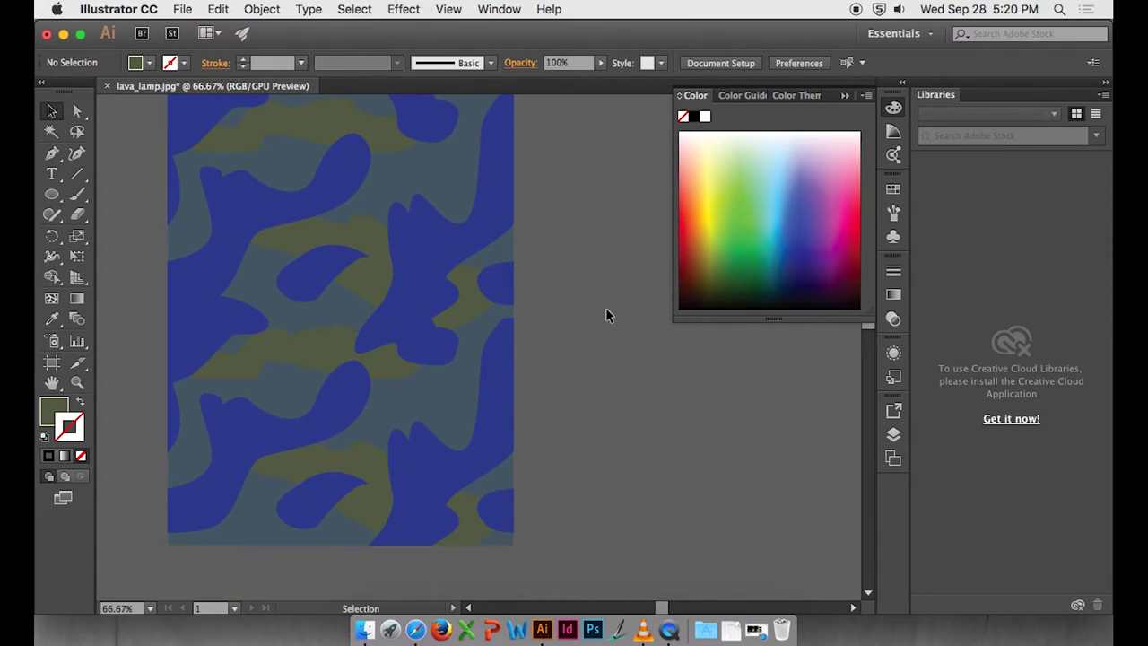
Move the upper tile straight down so it sits exactly over the lower tile.
key("super+minus")
left_click(440, 269)
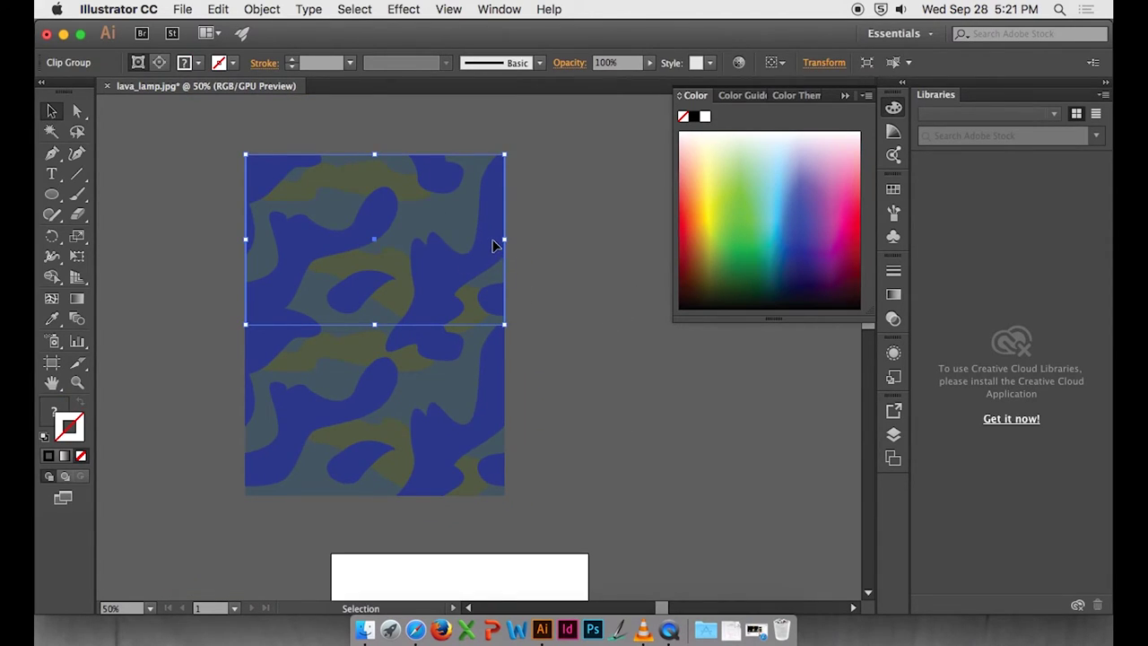
left_click_drag(478, 238, 500, 411)
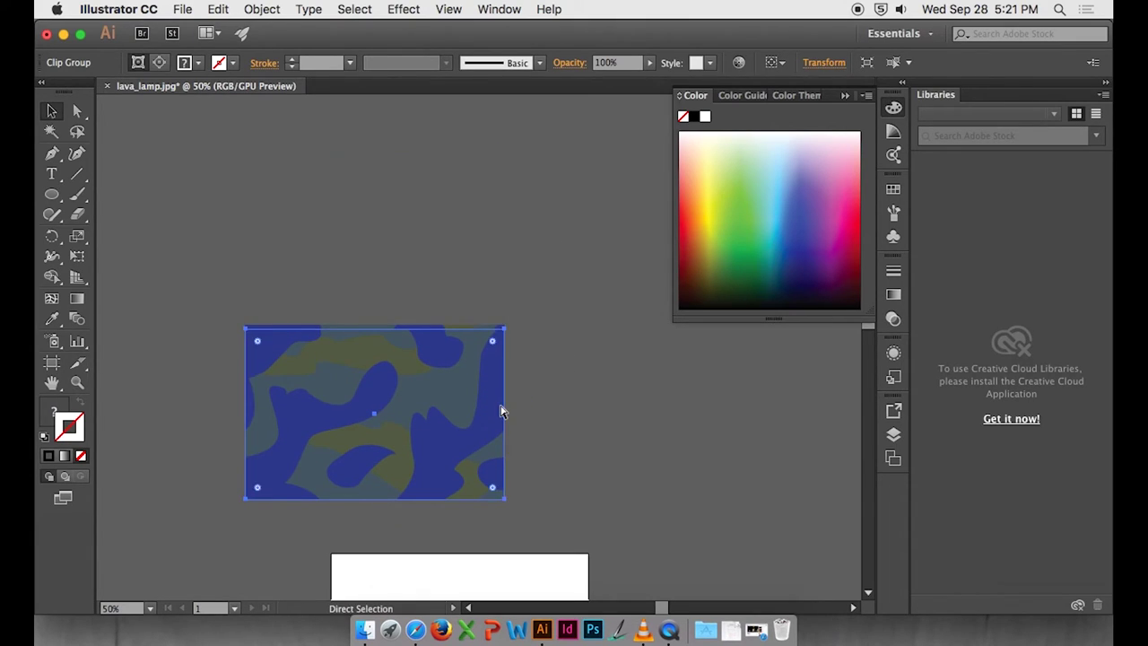
key("super+z")
left_click_drag(463, 313, 455, 452)
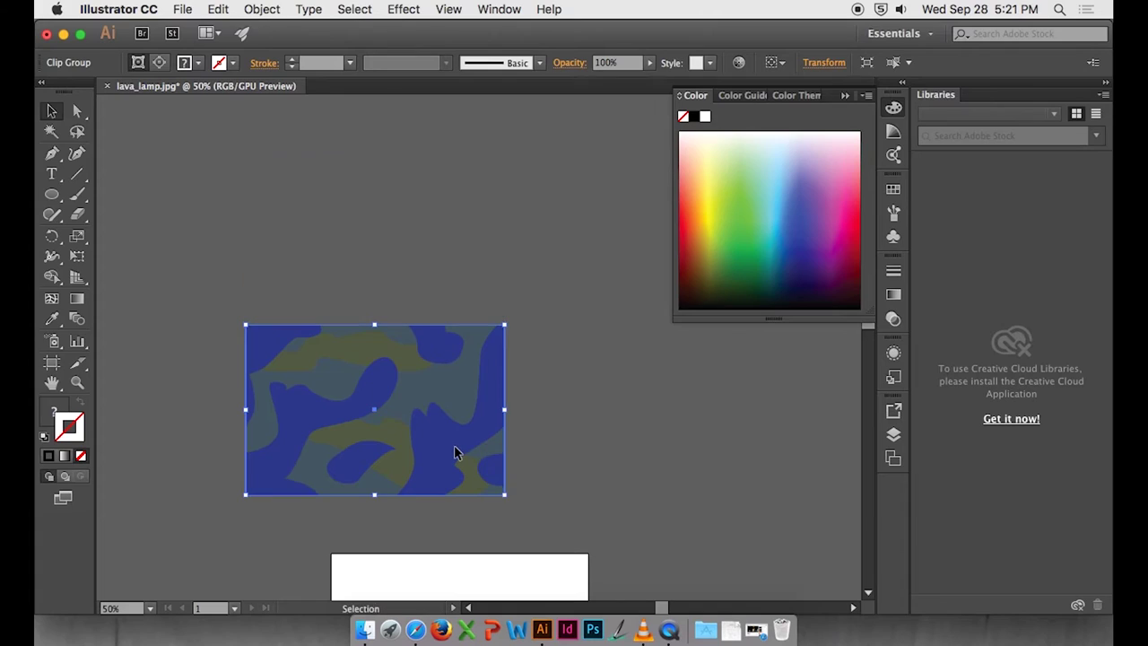
Copy the two blue blobs crossing the moved tile's bottom edge from inside its clip group, and move that tile back above the lower one.
double_click(432, 334)
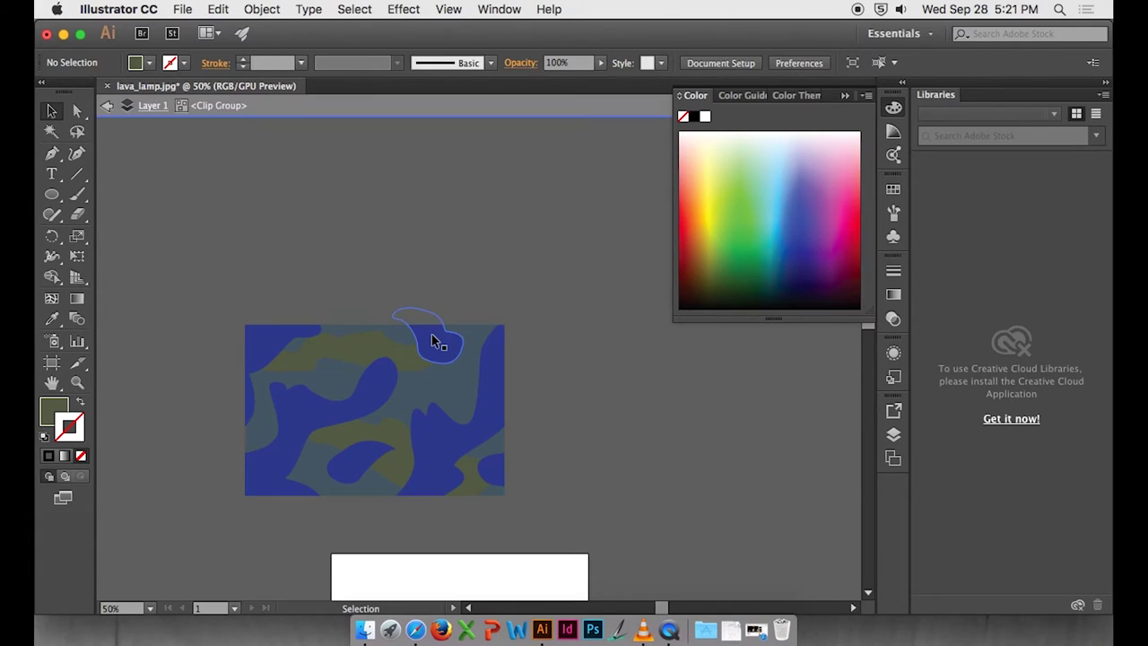
left_click(432, 489)
left_click(299, 491, "shift")
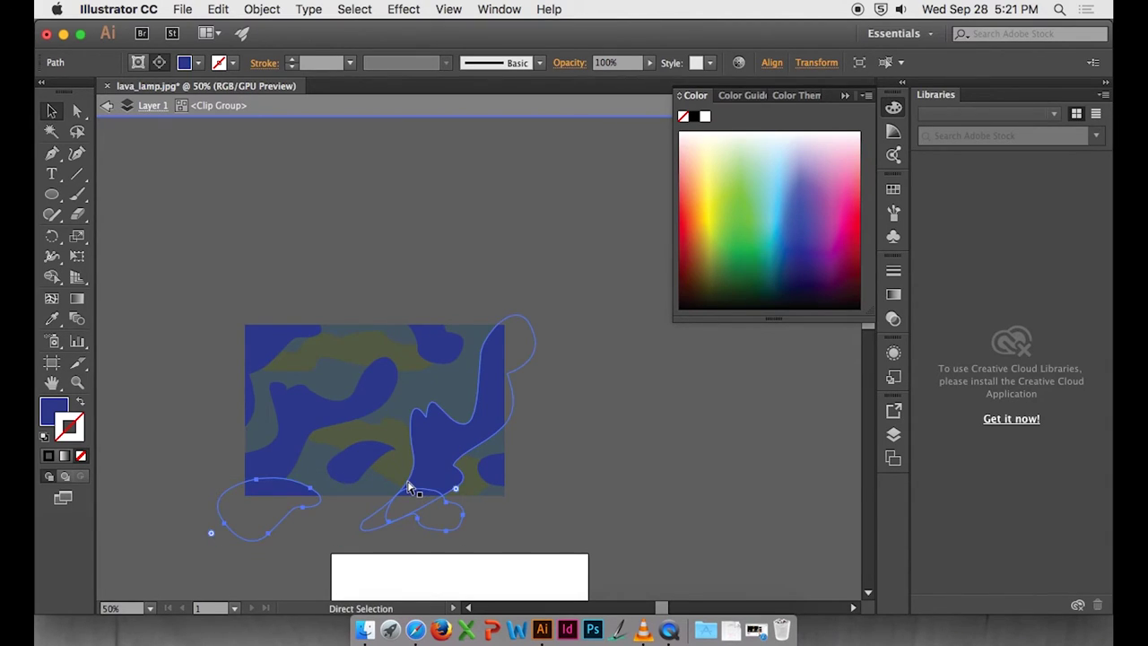
left_click(592, 313)
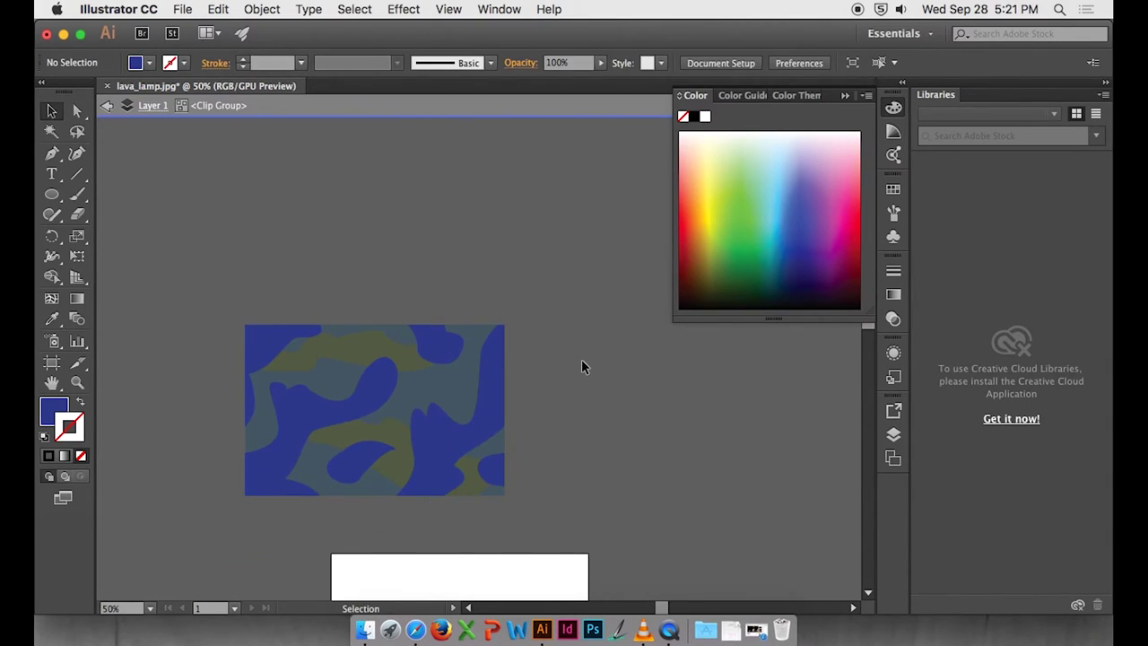
double_click(582, 359)
left_click_drag(430, 371, 422, 206)
left_click(529, 328)
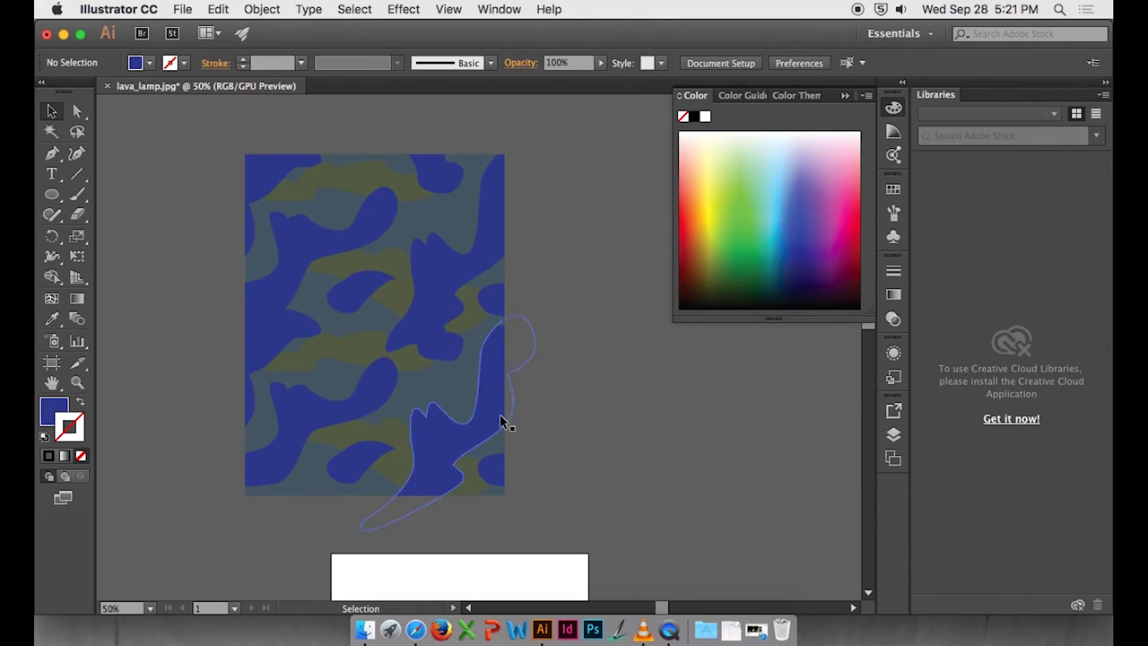
Paste the two copied blue blobs in front, in place, inside the lower tile's clip group and leave the group.
double_click(441, 473)
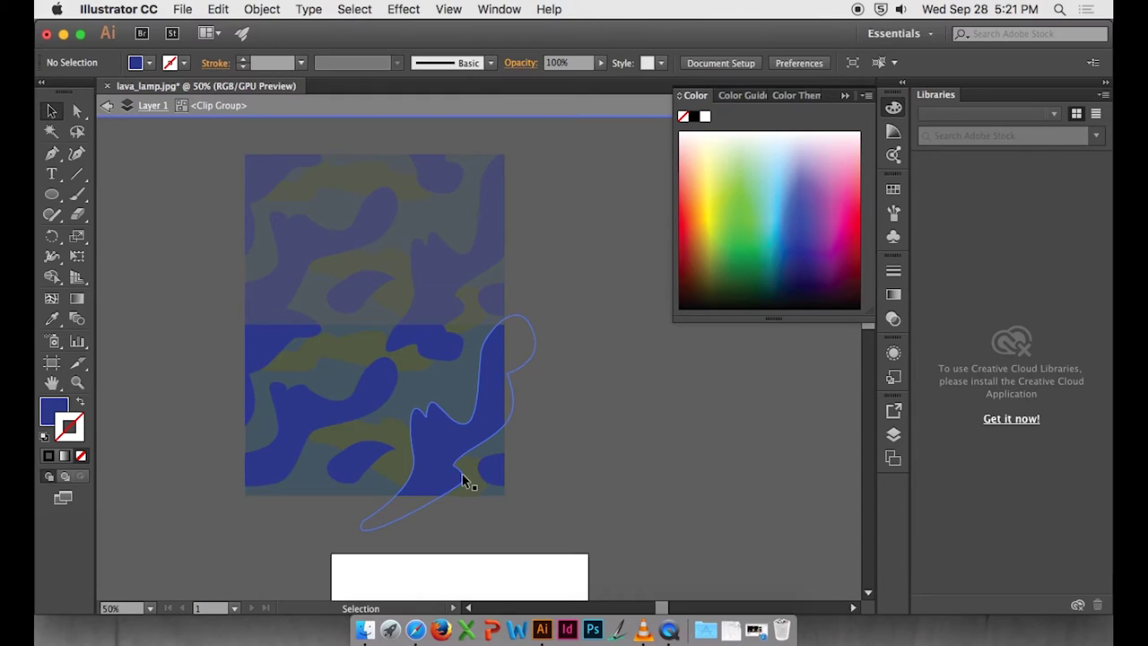
left_click(441, 485)
key("a")
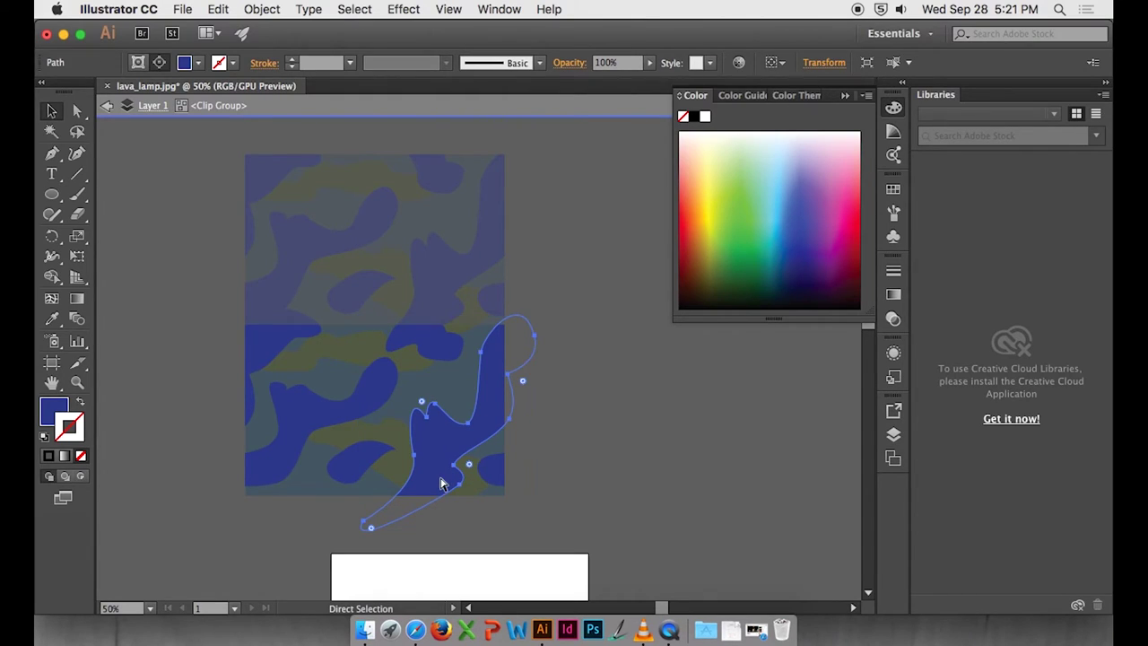
key("super+z")
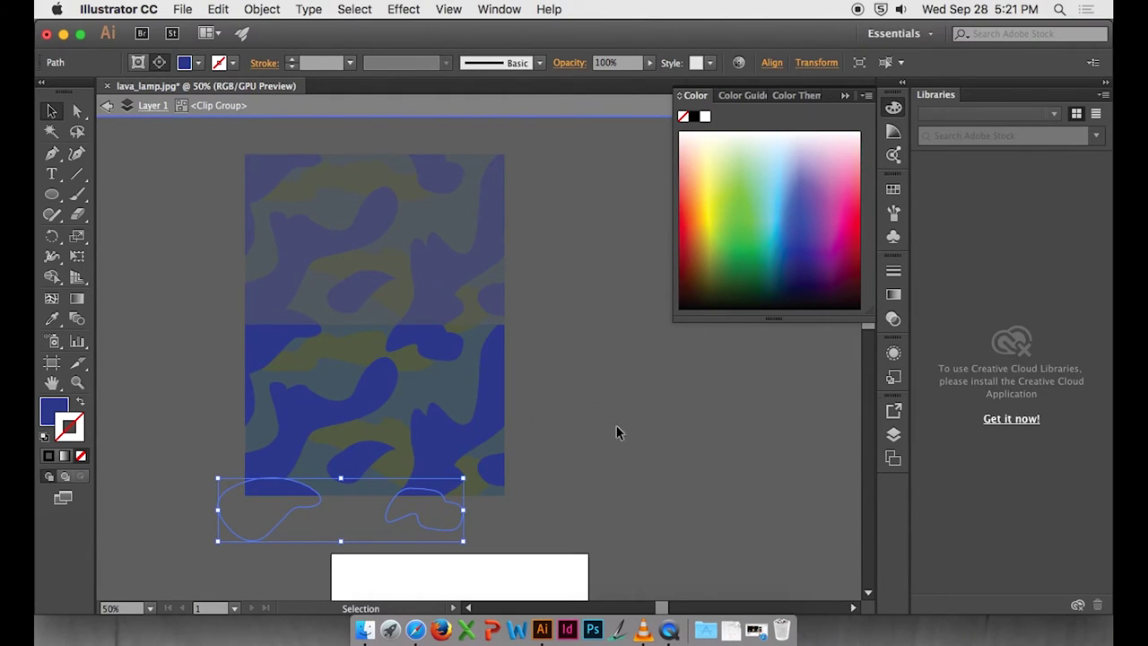
double_click(614, 355)
Delete the upper tile and duplicate the updated lower tile directly above itself, edge to edge.
left_click_drag(356, 244, 359, 248)
key("Delete")
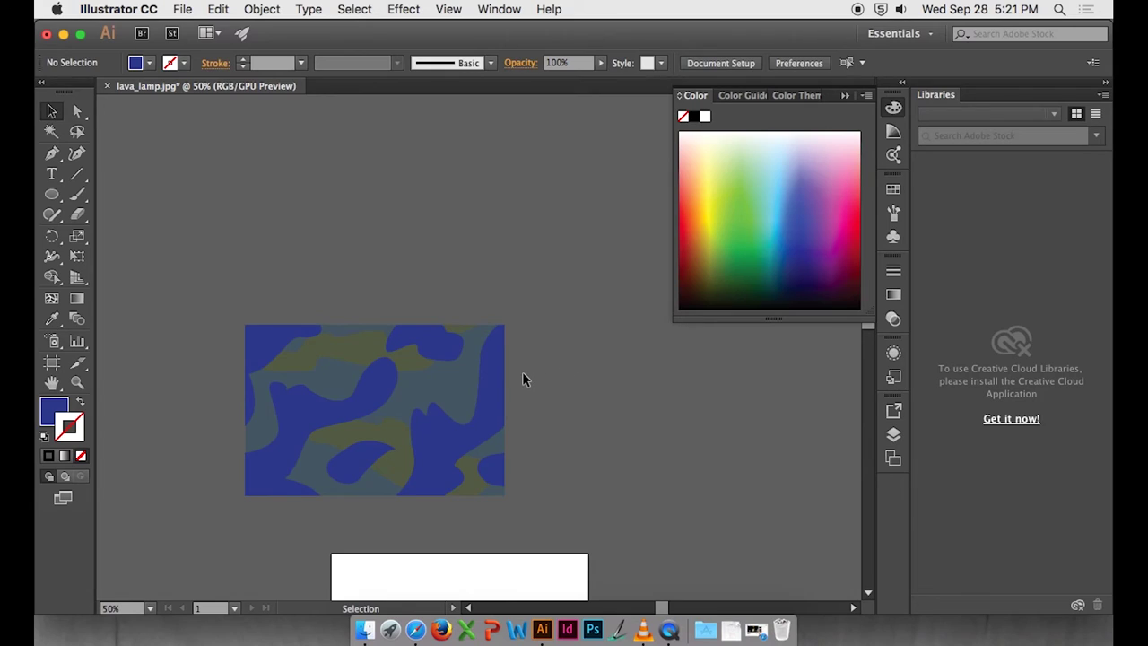
key("super+minus")
left_click_drag(561, 374, 274, 415)
left_click_drag(429, 357, 429, 249, "alt+shift")
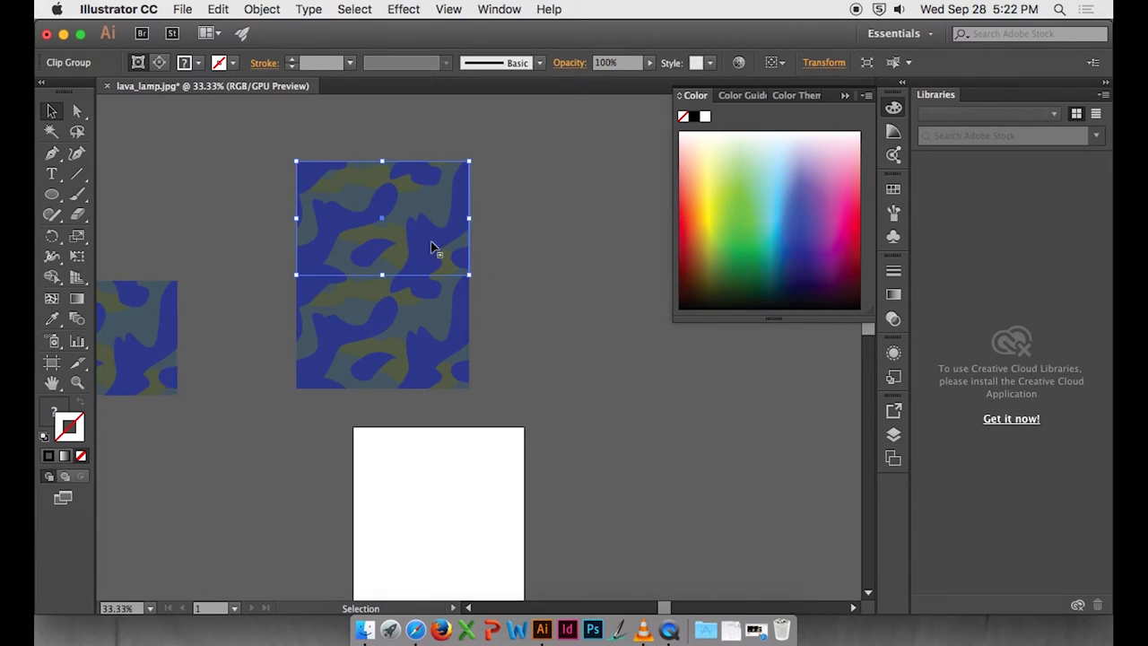
left_click(528, 201)
Duplicate both stacked tiles to the right, edge to edge, to form a two-by-two grid.
left_click(395, 347)
left_click_drag(456, 366, 583, 372, "alt+shift")
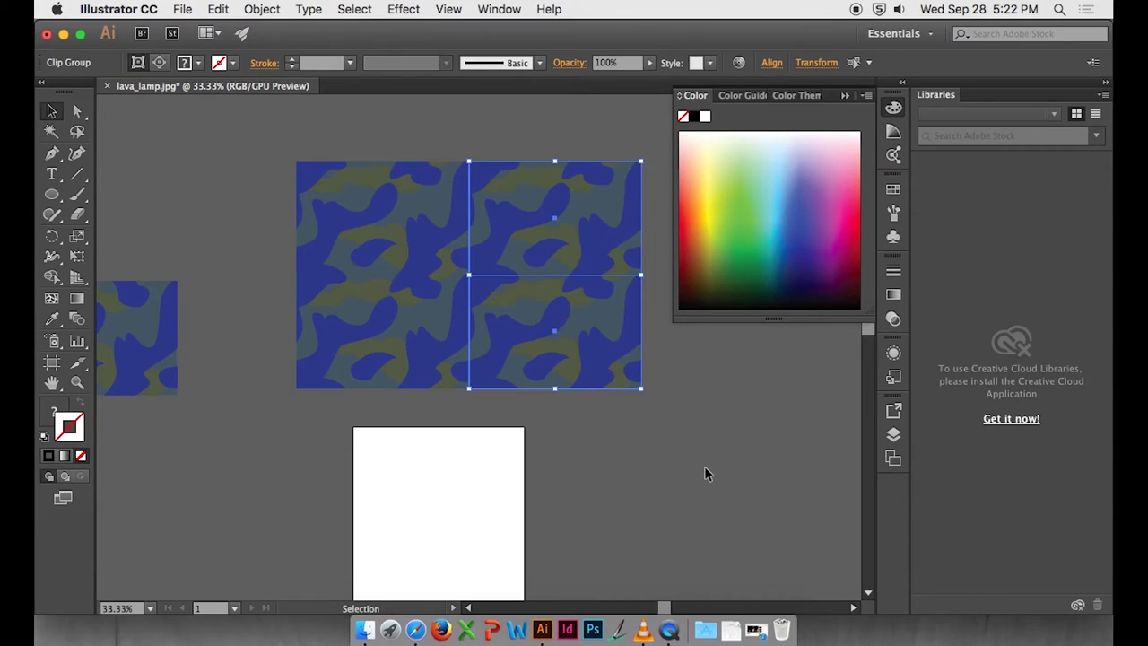
left_click(708, 470)
Copy the blue blob at the top-left corner of the lower-right tile from inside its clip group and leave the group.
left_click_drag(720, 472, 625, 478)
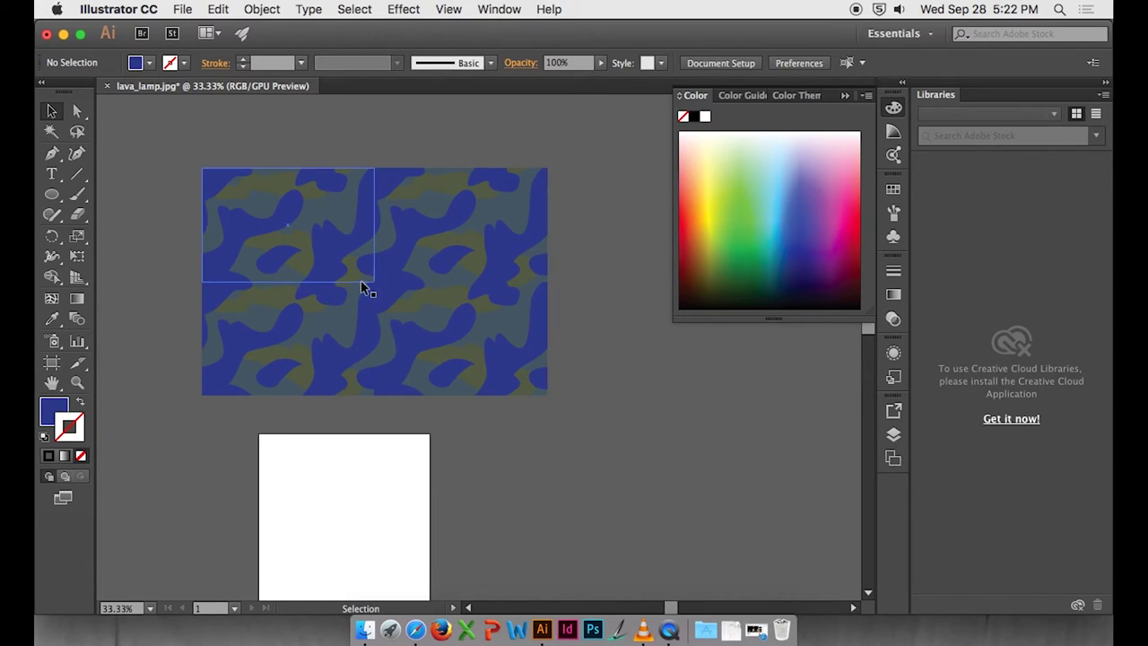
key("super+equal")
key("super+equal")
left_click_drag(446, 290, 570, 356)
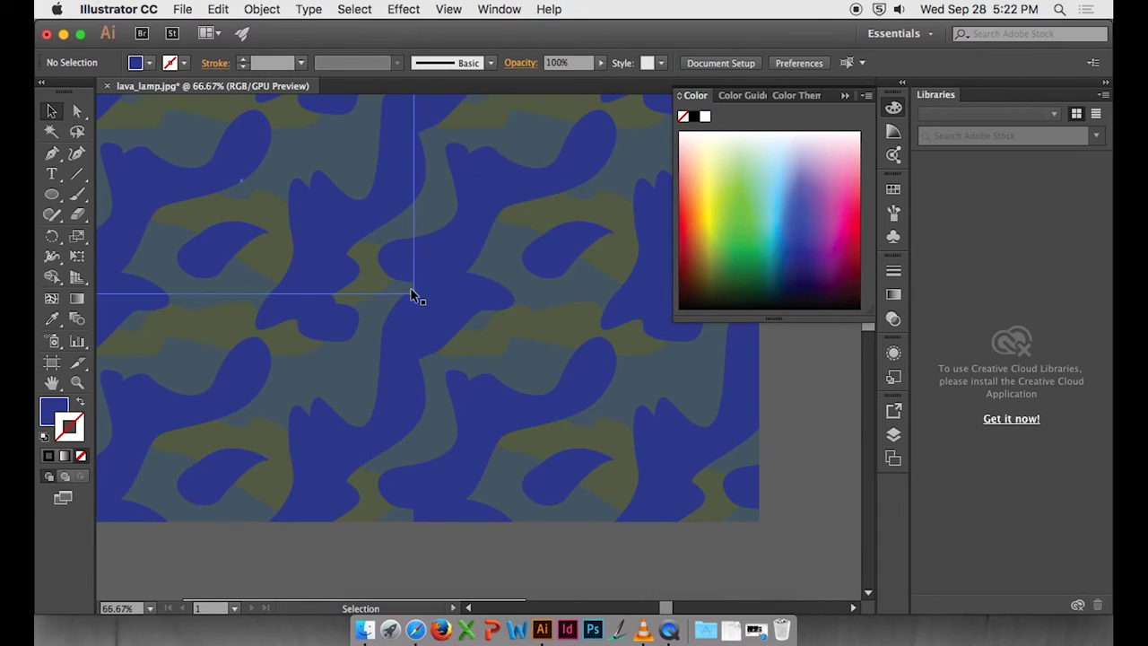
left_click_drag(434, 329, 500, 328)
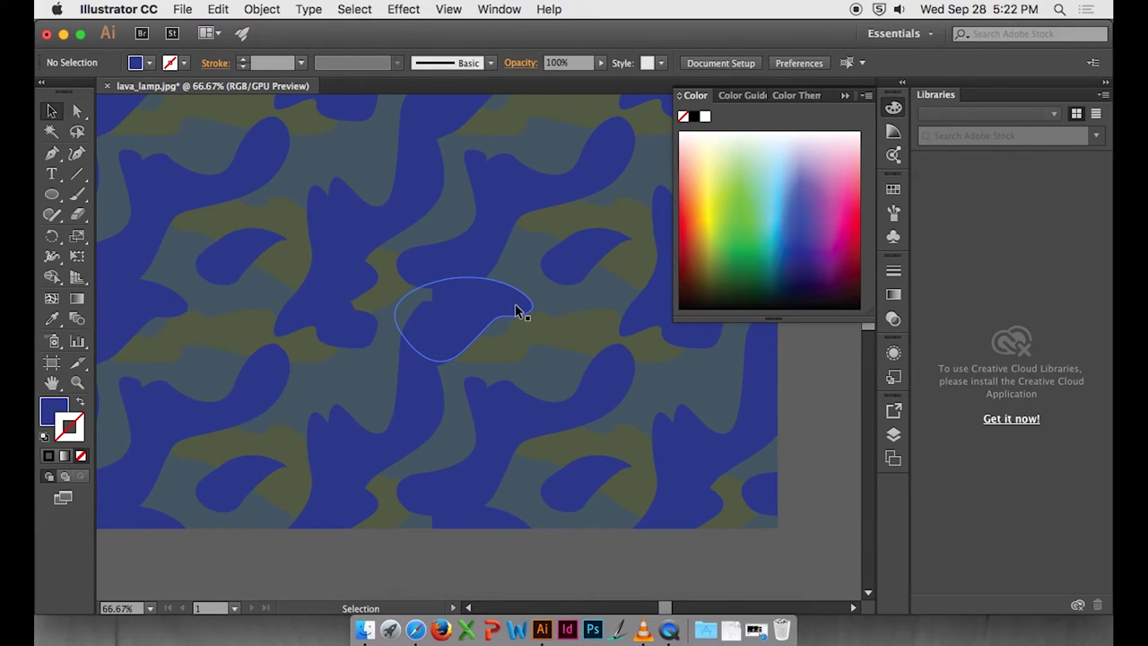
left_click(516, 310)
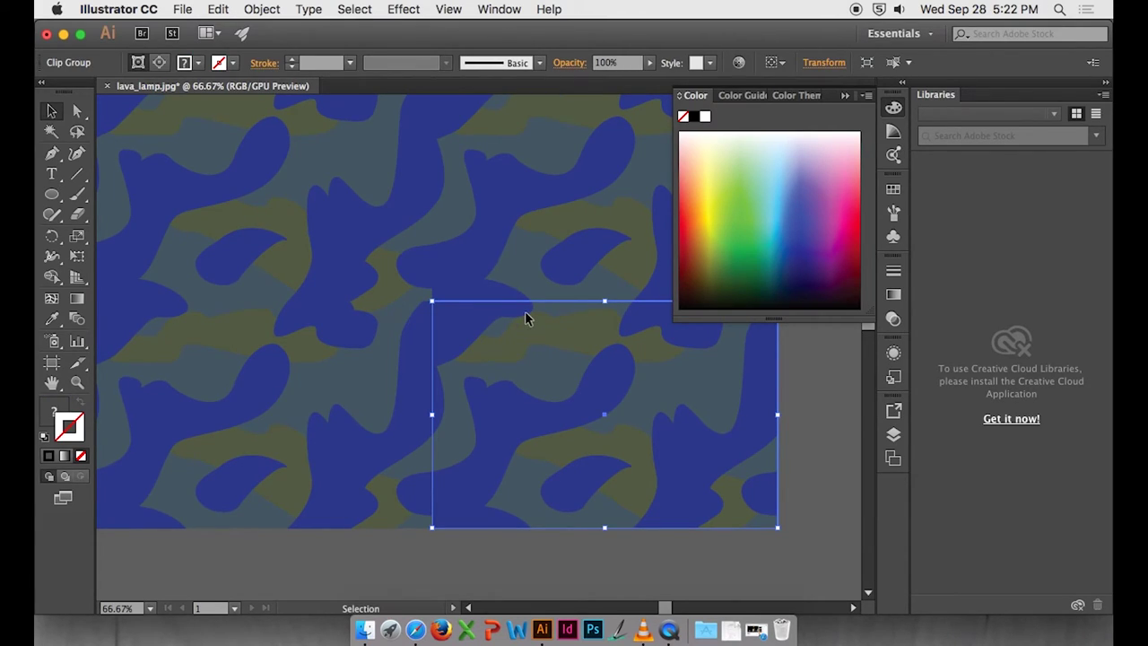
double_click(526, 314)
left_click(525, 315)
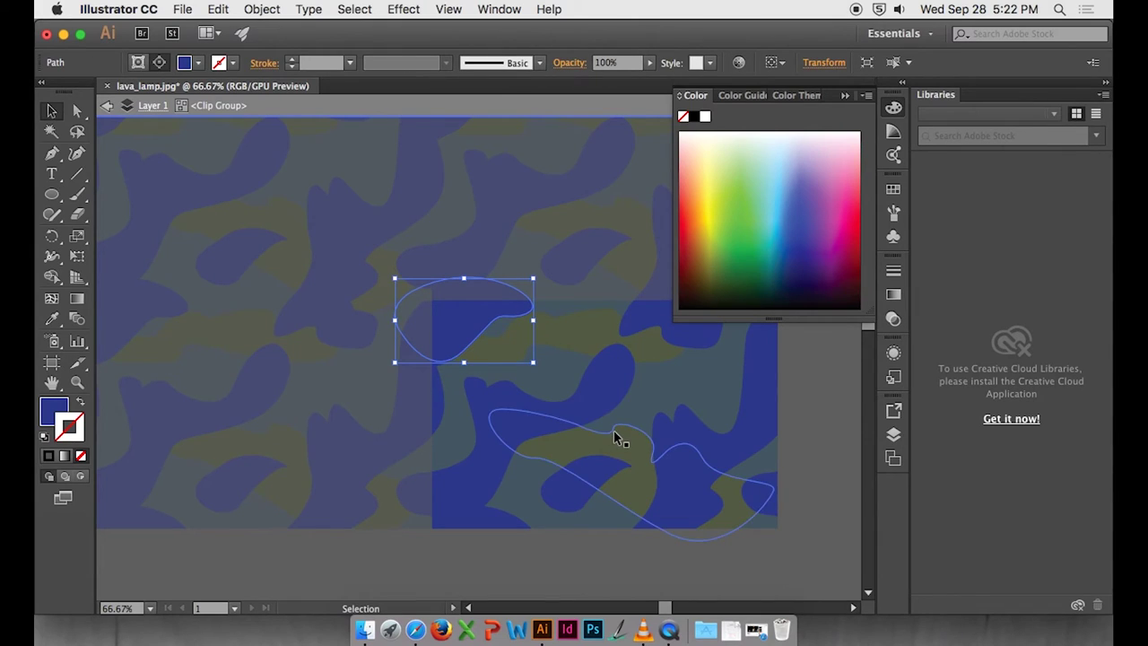
left_click_drag(404, 341, 402, 567)
double_click(353, 559)
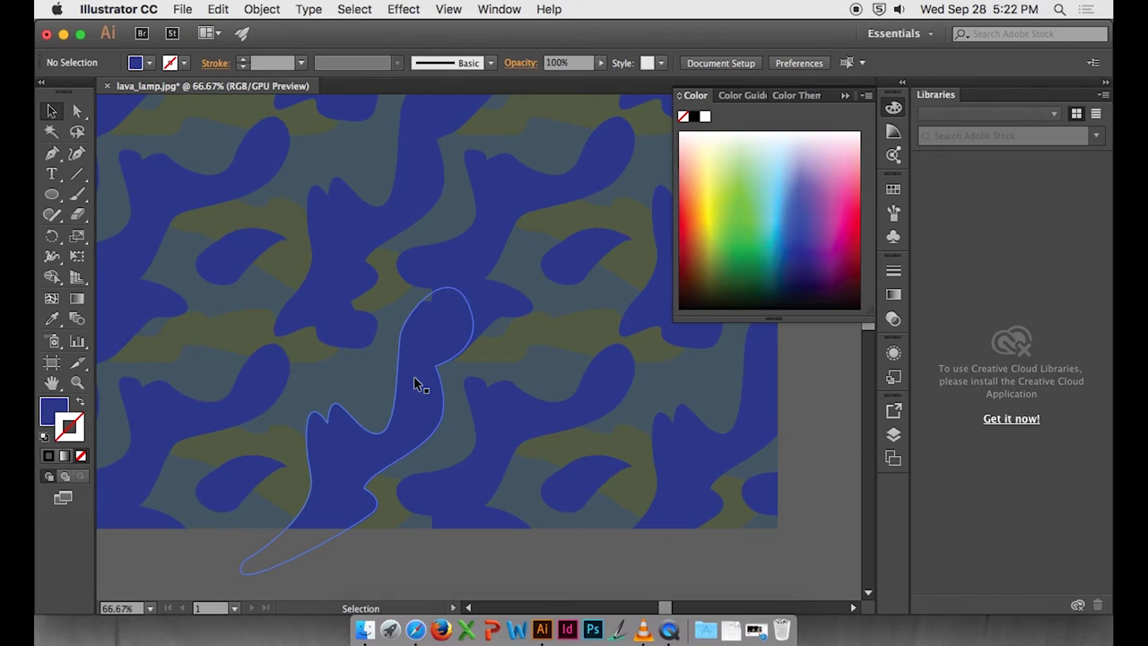
Paste the copied corner blob in front, in place, inside the lower-left tile's clip group.
double_click(415, 382)
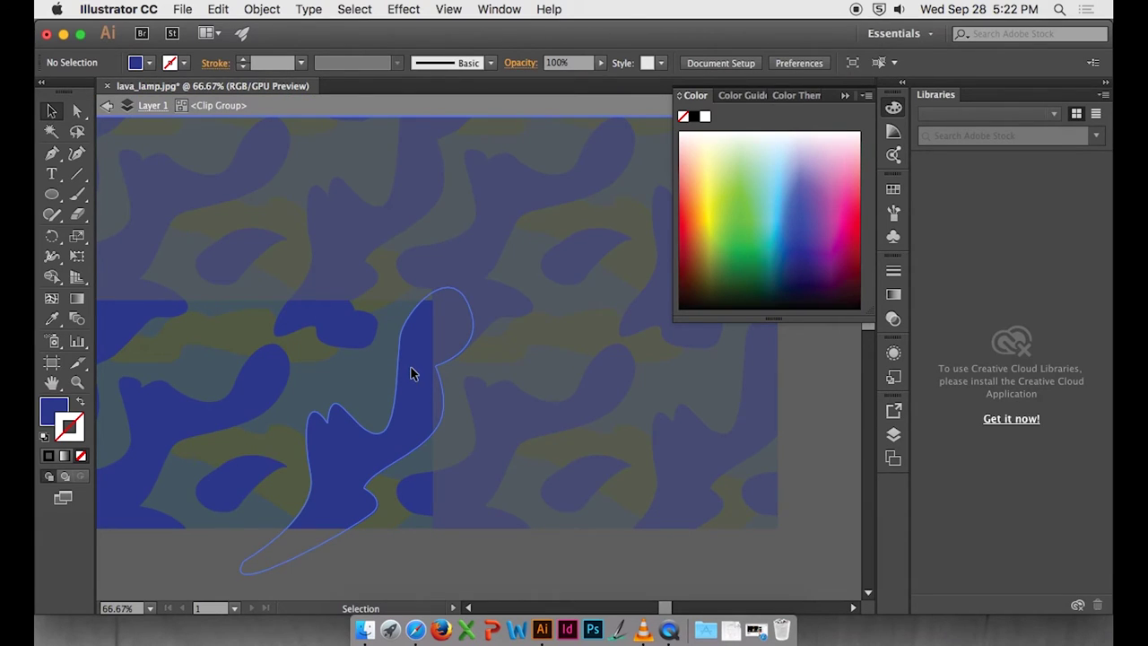
left_click(412, 374)
key("a")
key("v")
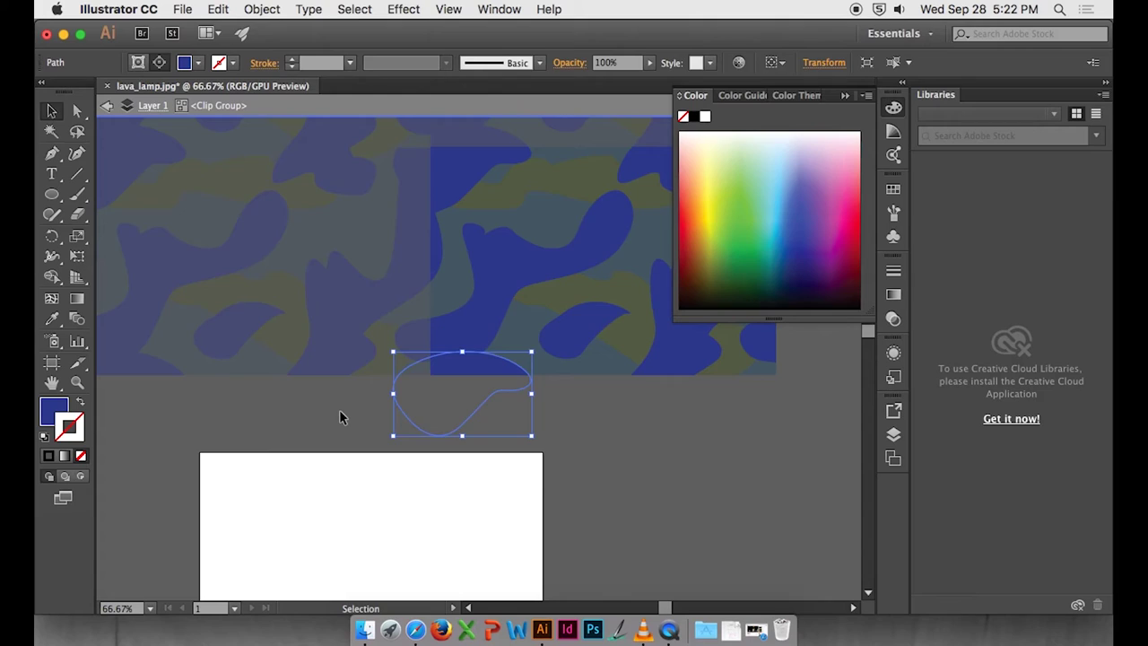
Paste a copy of the lower-right tile's bottom-left corner blob in front, in place, inside the lower-left tile's clip group and leave the group.
double_click(341, 414)
left_click(345, 342)
double_click(343, 348)
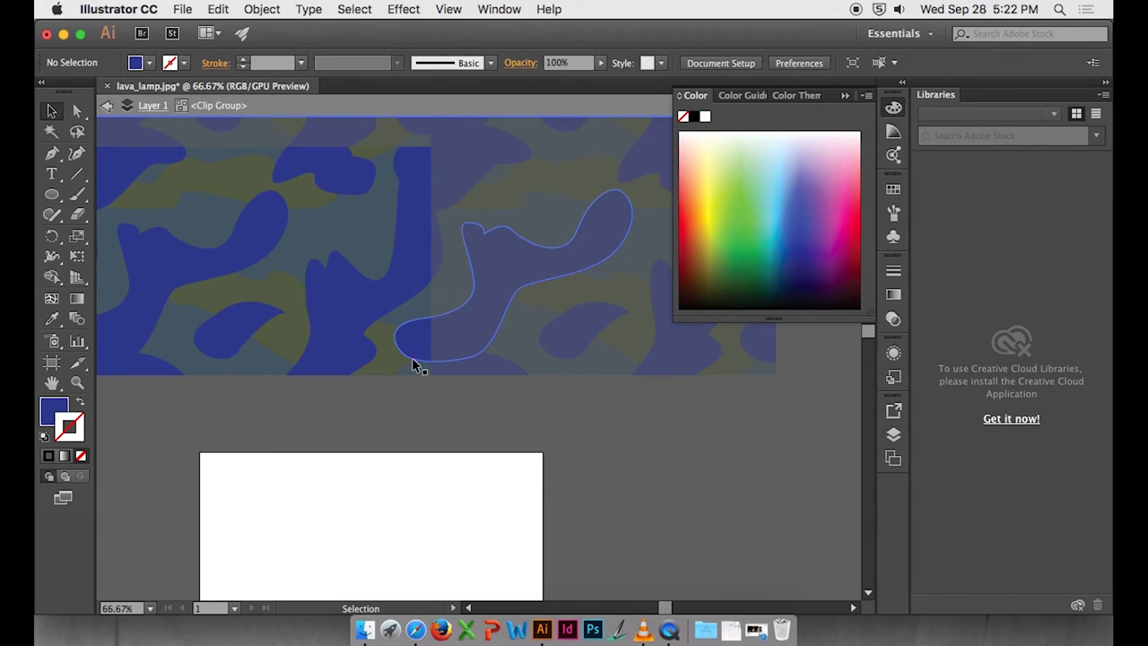
left_click(416, 355)
key("a")
left_click(421, 357, "super")
double_click(616, 447)
Delete the two right tiles and the upper-left tile, keeping only the updated lower-left tile.
left_click_drag(631, 372, 610, 482)
key("super+minus")
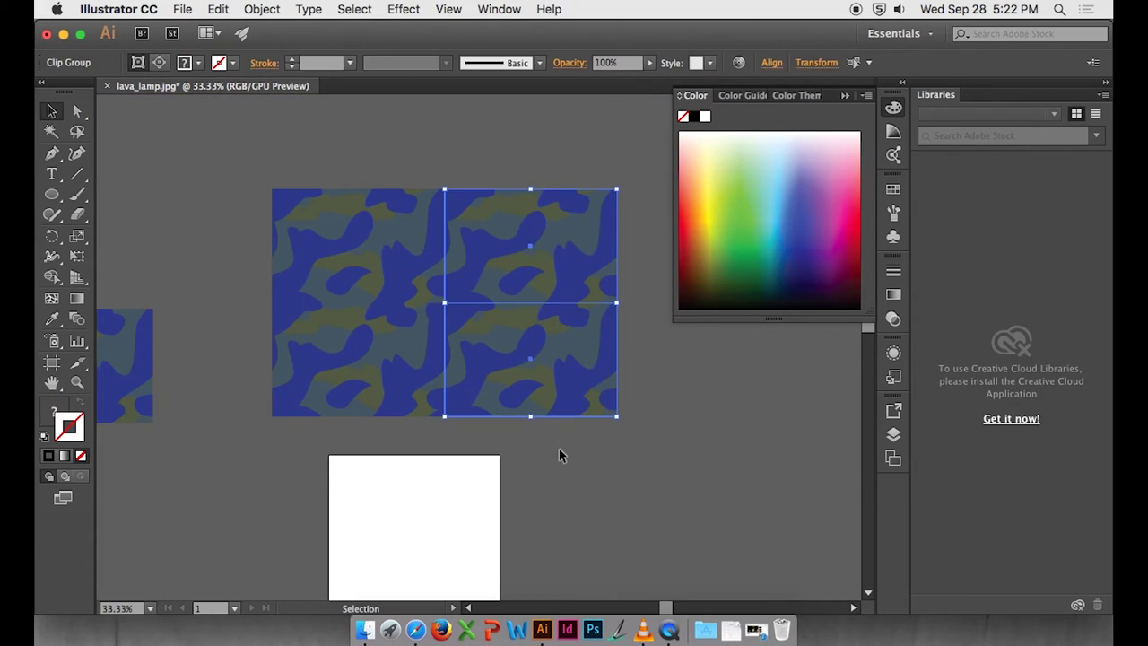
left_click_drag(557, 451, 557, 452)
key("Delete")
left_click(310, 240)
key("Delete")
Duplicate the updated tile directly above itself and copy the pair to the right to build a two-by-two test grid.
left_click(332, 381)
left_click_drag(388, 371, 389, 257, "alt")
left_click(506, 227)
left_click_drag(508, 230, 394, 392)
left_click_drag(394, 392, 566, 392, "alt+shift")
left_click(572, 457)
Examine the seams and the central corner where the four tiles meet for mismatched blobs.
left_click_drag(576, 487, 533, 421)
key("super+plus")
key("super+plus")
left_click_drag(279, 173, 392, 344)
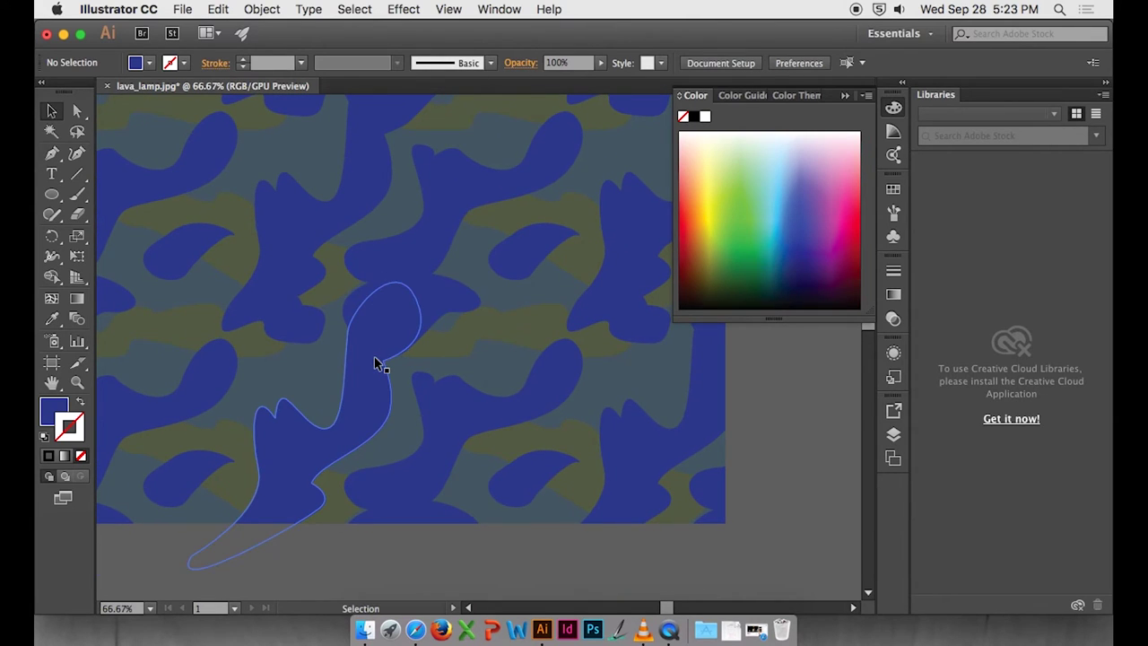
key("super+=")
key("super+=")
left_click_drag(322, 270, 586, 394)
left_click_drag(569, 238, 568, 458)
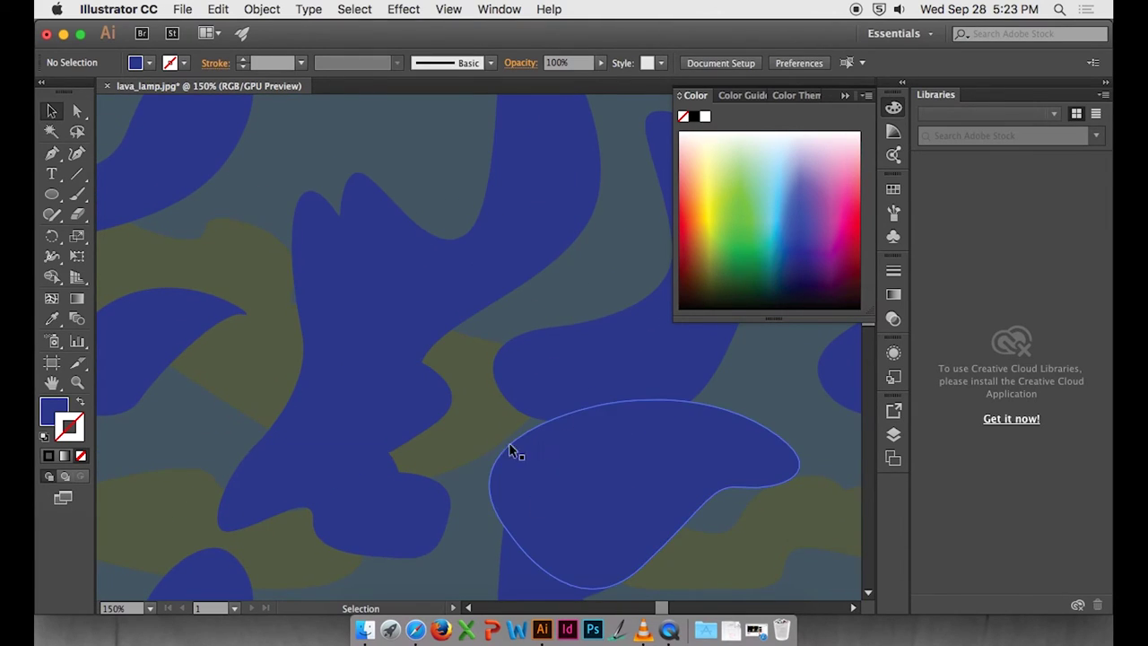
left_click_drag(600, 484, 561, 302)
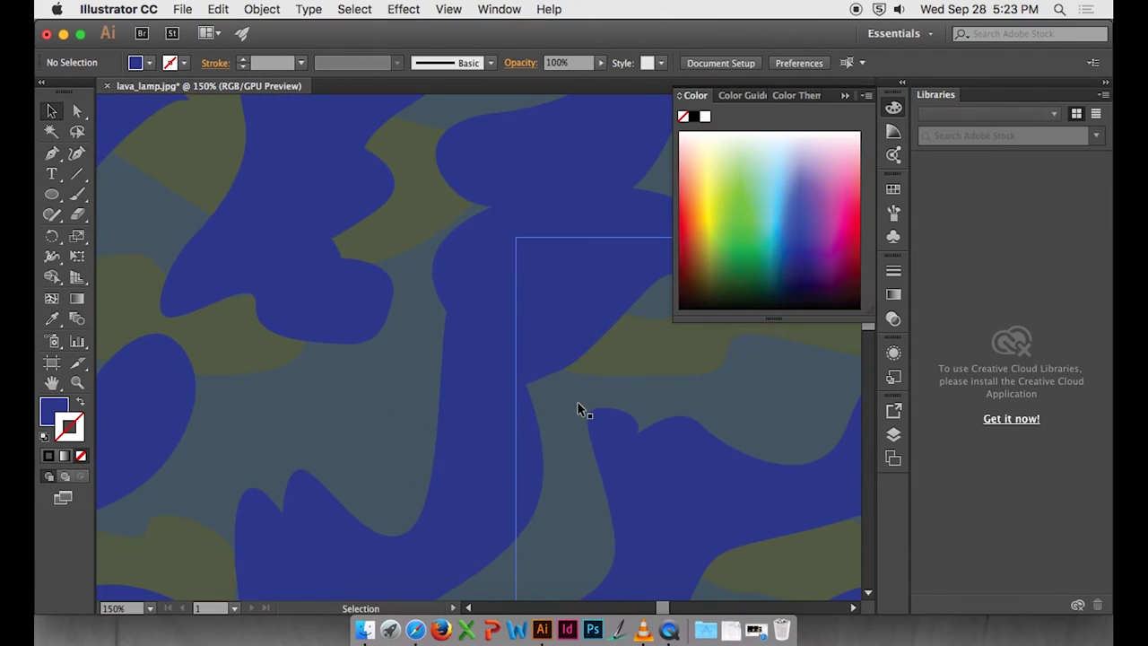
Remove the test copies by deleting the right pair of tiles and the upper-left tile.
key("super+minus")
key("super+minus")
key("super+minus")
key("super+minus")
left_click_drag(612, 411, 513, 382)
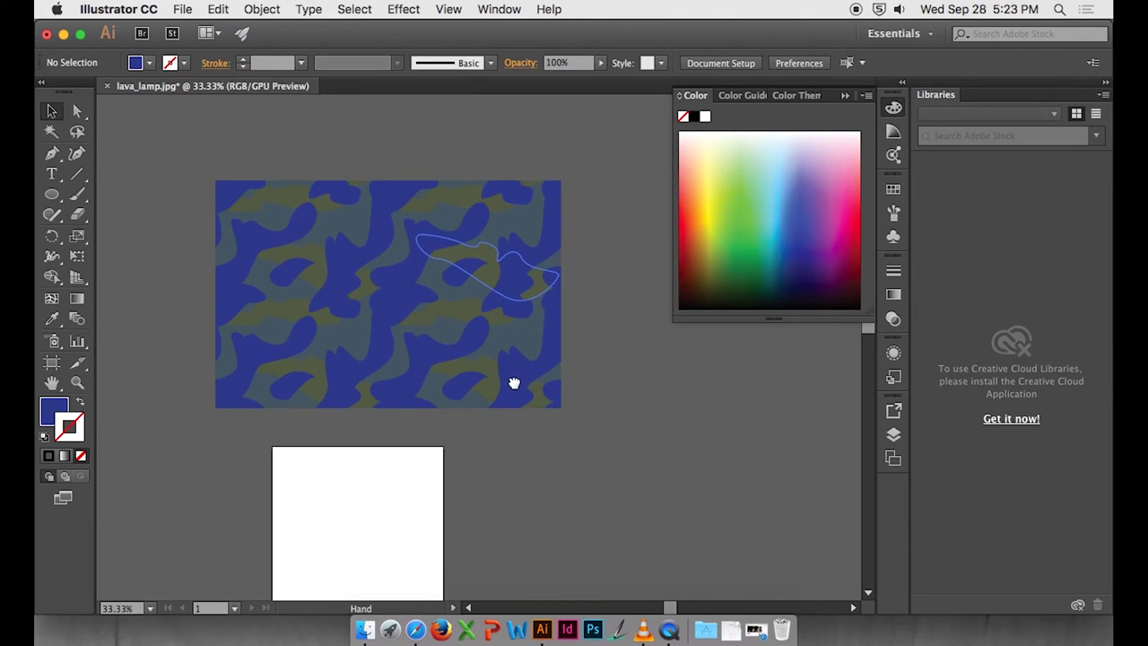
left_click_drag(471, 141, 562, 508)
key("Delete")
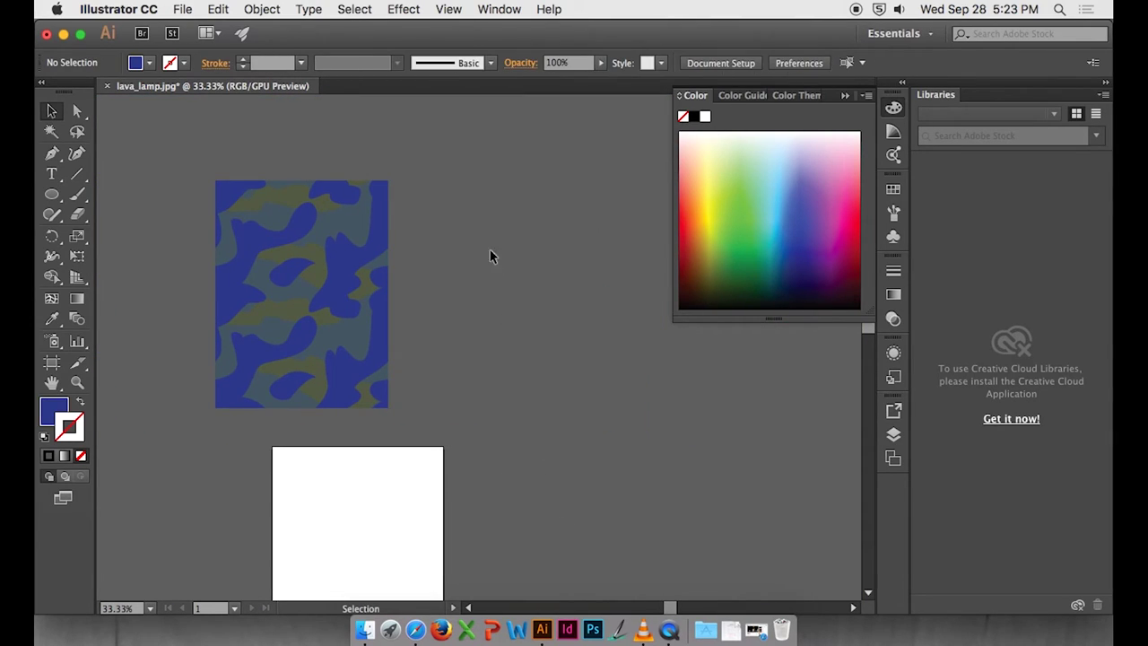
left_click(281, 227)
key("Delete")
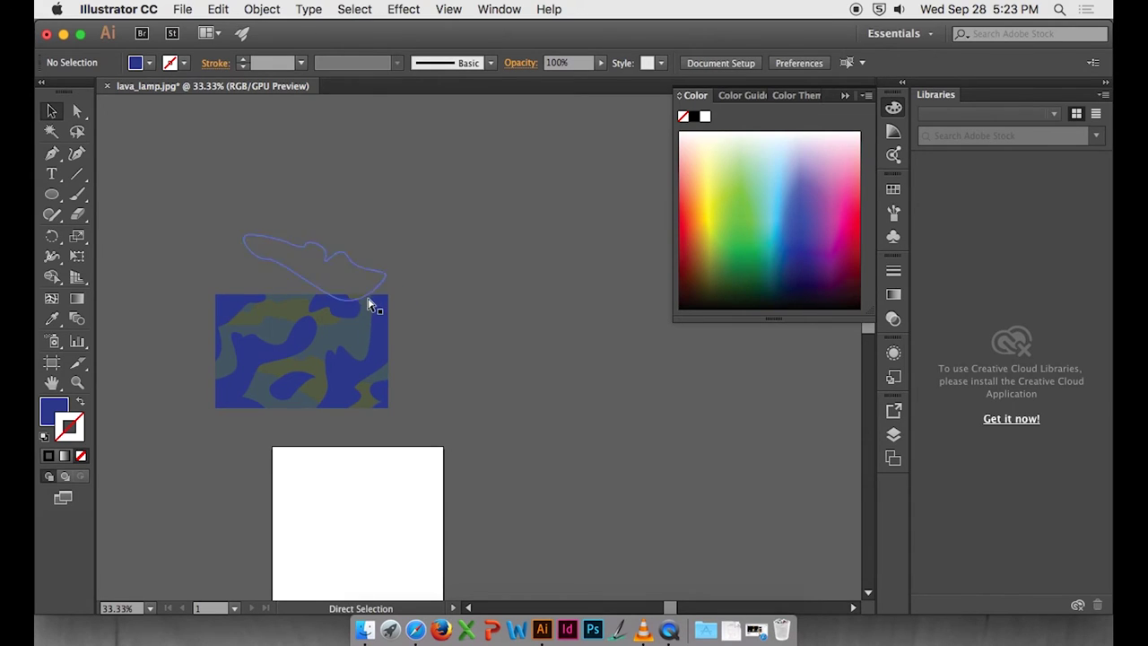
Copy the clipping rectangle from inside the remaining tile's clip group and leave the group.
key("super+equal")
key("super+equal")
left_click_drag(330, 340, 651, 313)
left_click(563, 213)
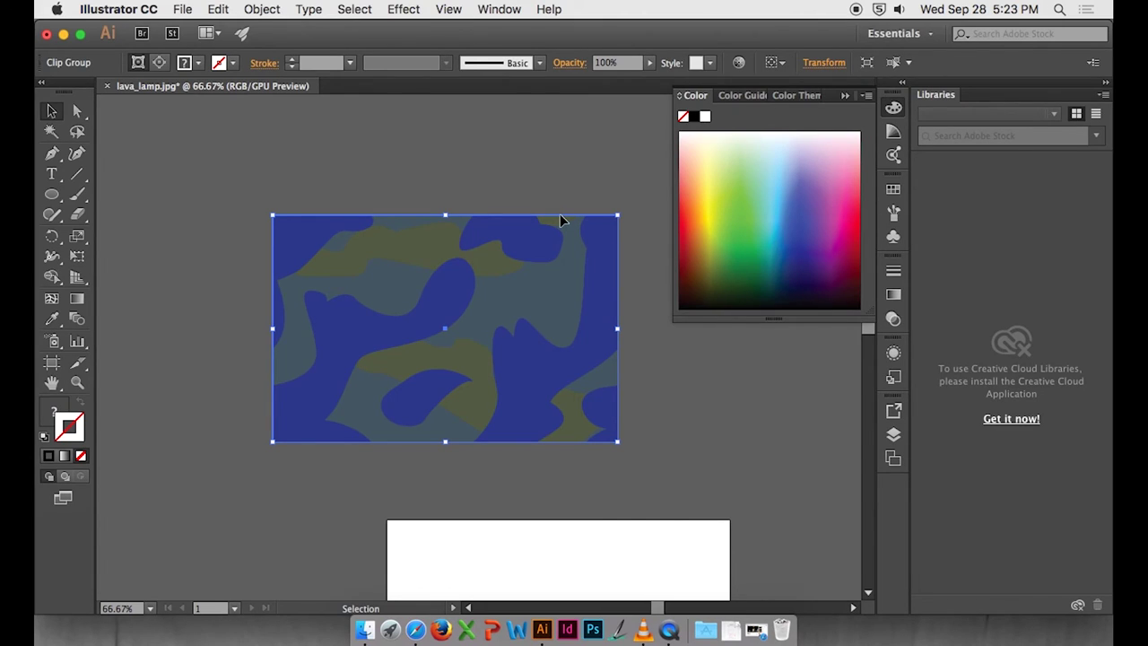
double_click(559, 218)
left_click(560, 216)
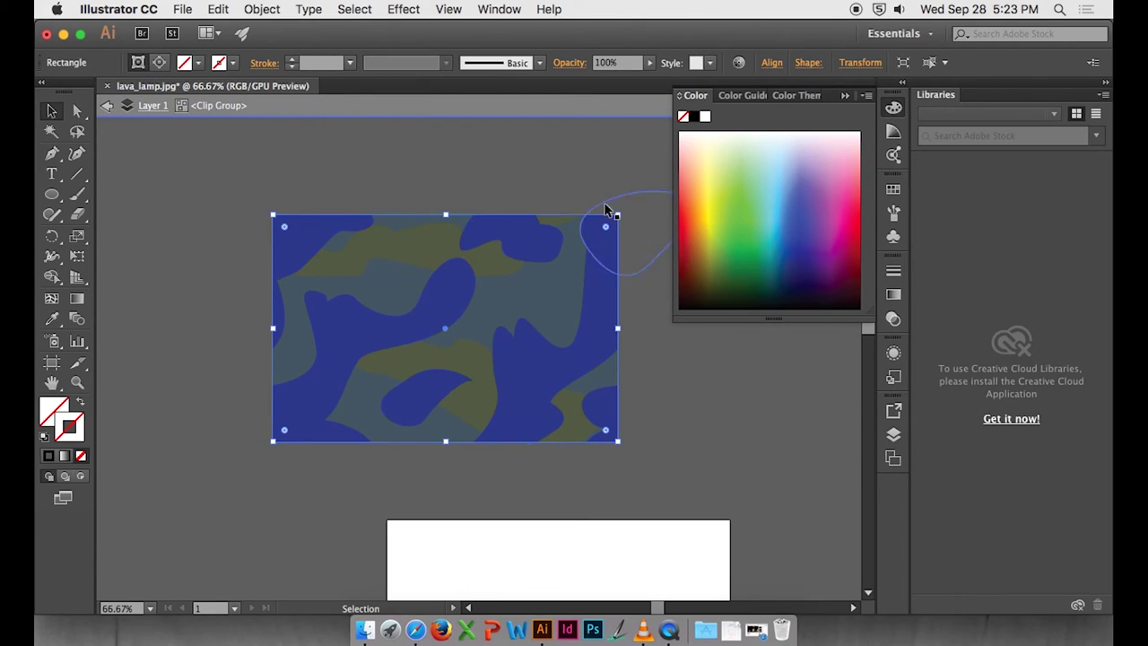
double_click(580, 155)
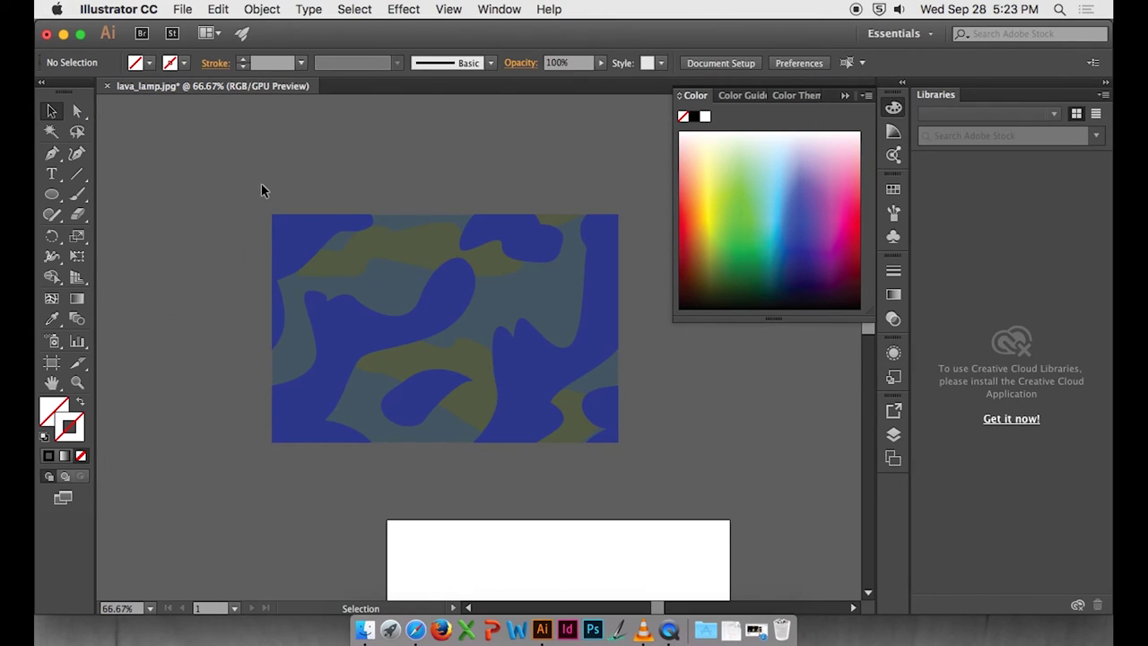
Paste the copied rectangle in place at the tile's bounds, with no fill and no stroke.
left_click_drag(402, 384, 631, 464)
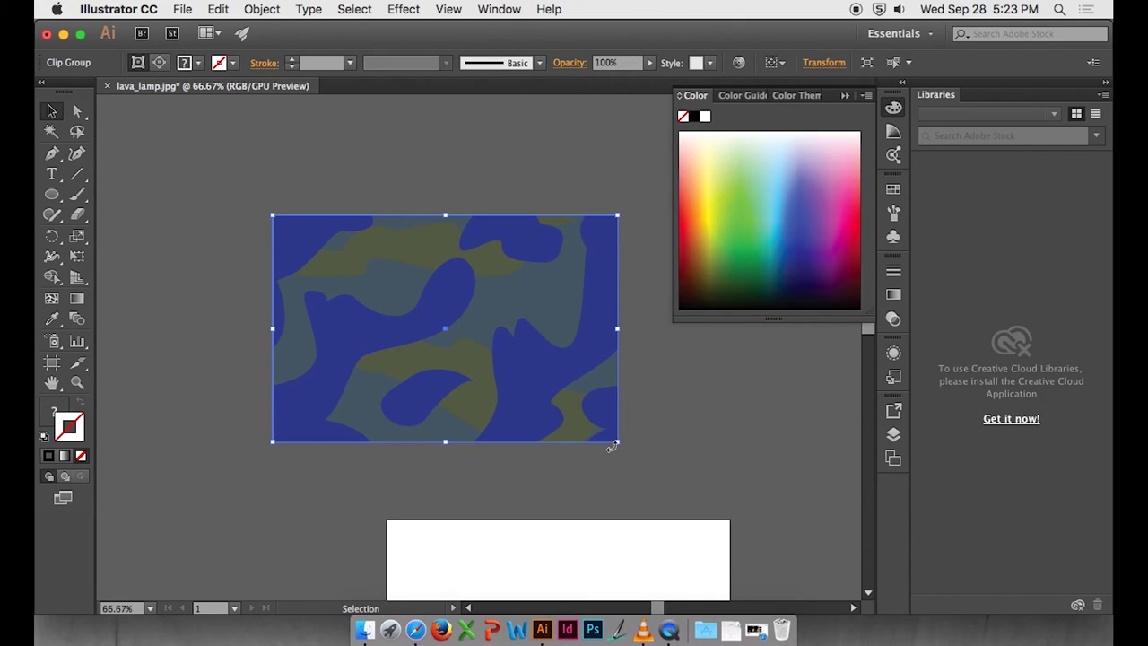
left_click(613, 446, "super")
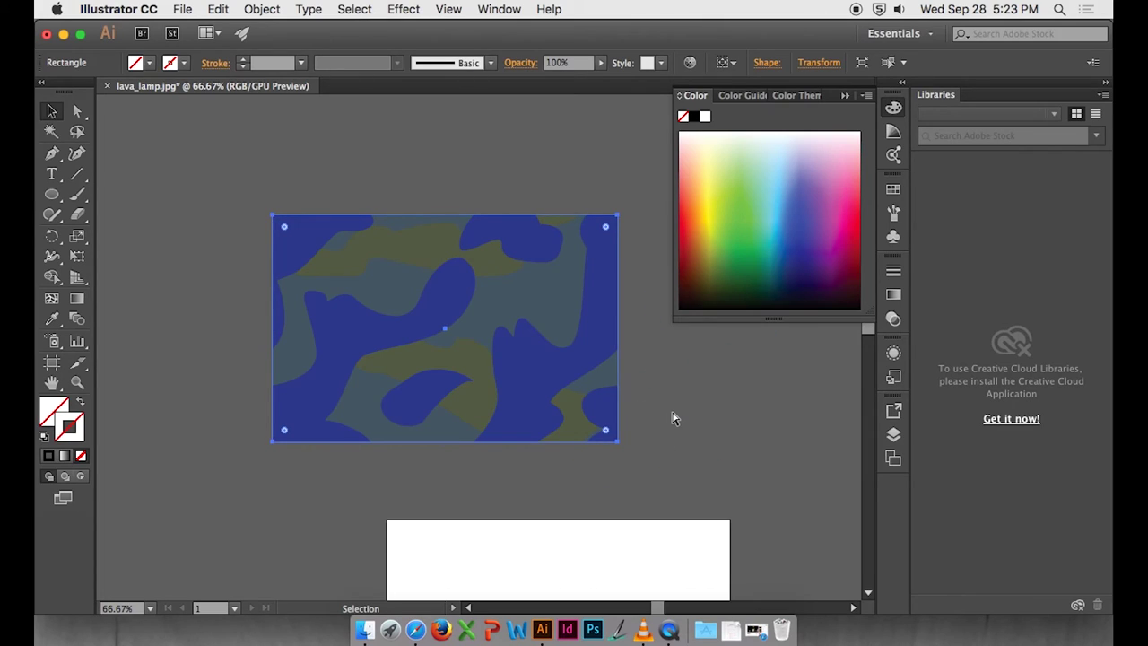
key("super+minus")
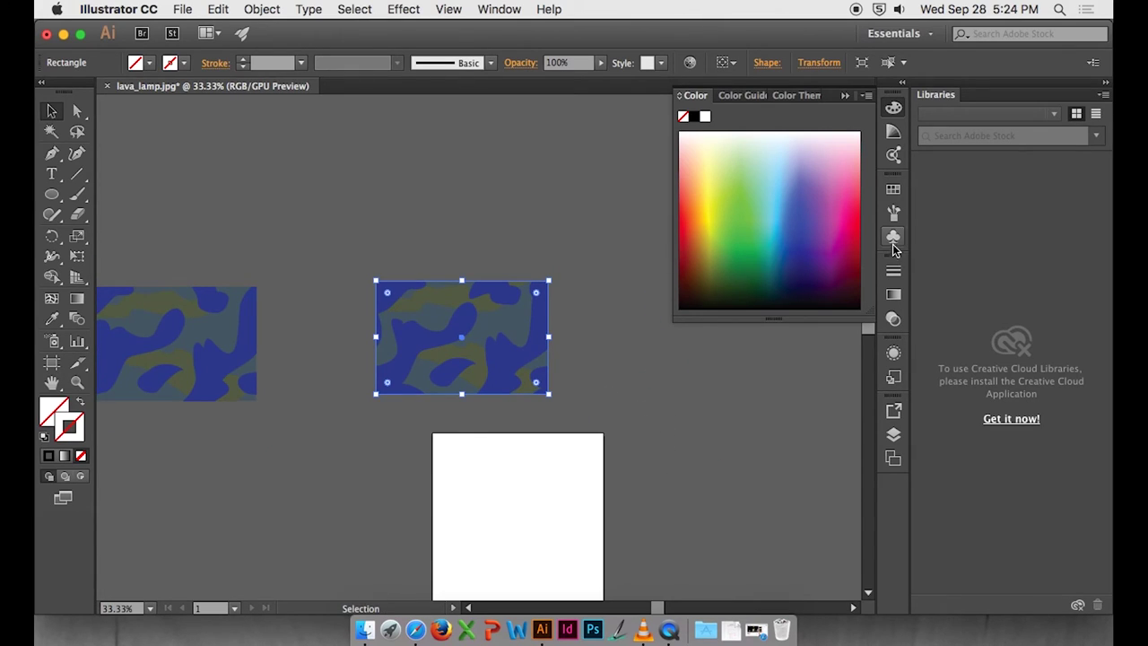
Select the camouflage tile together with its unfilled bounding rectangle and add them to the swatches as a pattern.
left_click(897, 191)
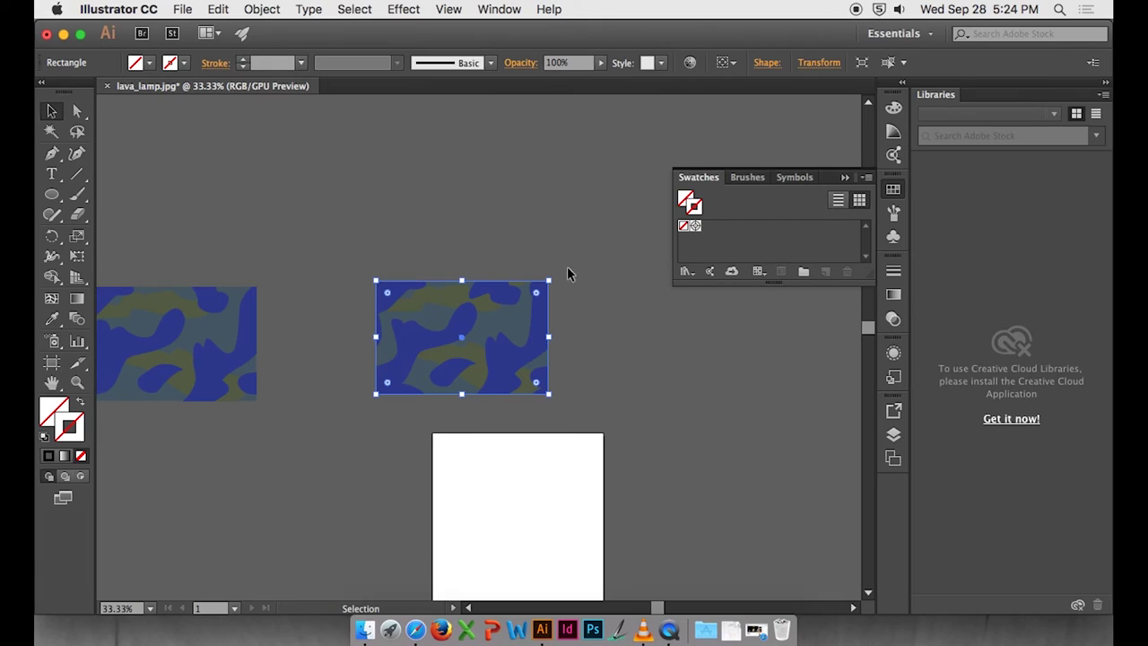
left_click(607, 209)
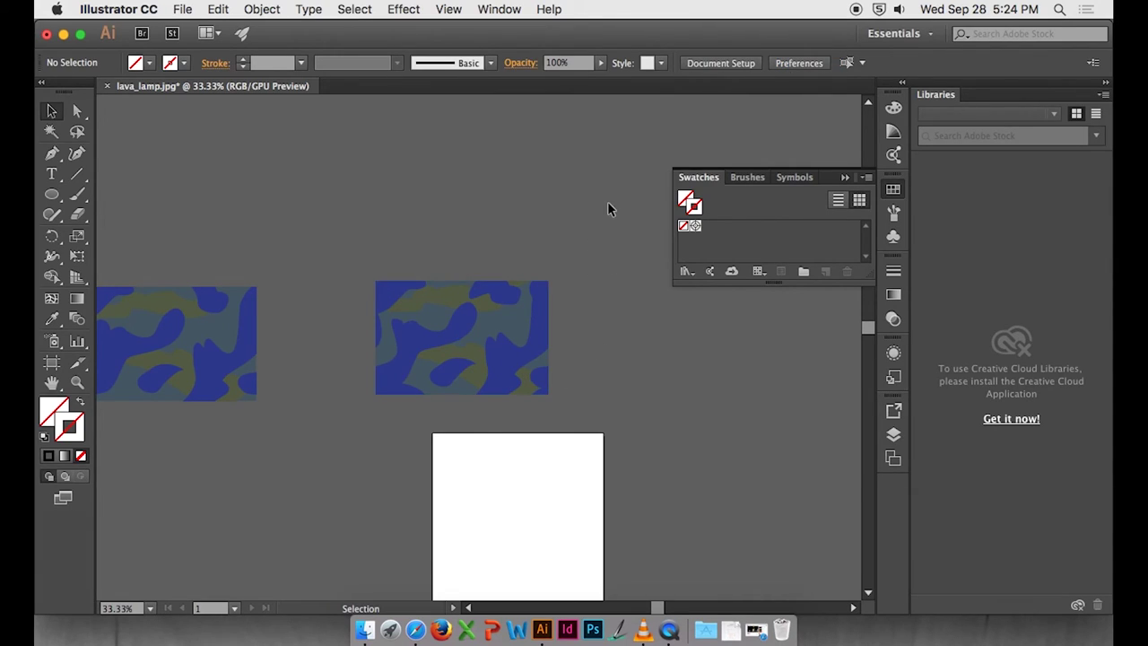
left_click_drag(344, 419, 344, 419)
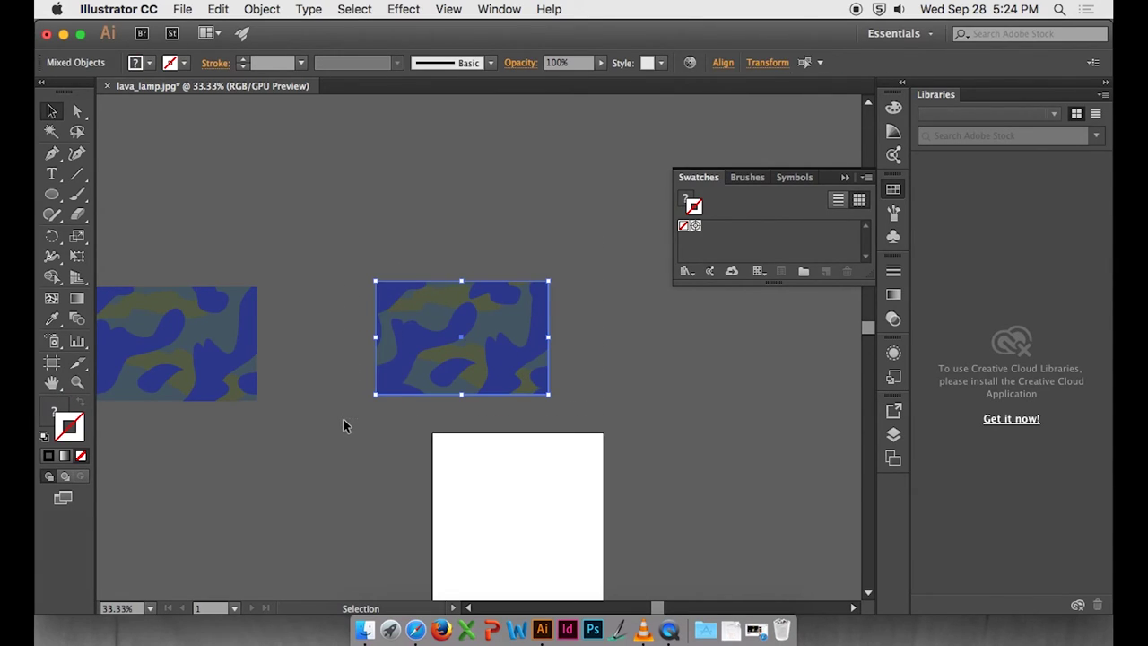
left_click_drag(500, 378, 720, 233)
Select both camouflage tiles and move them together away from the artboard, clearing the space around it.
key("super+minus")
key("super+minus")
key("super+minus")
key("super+minus")
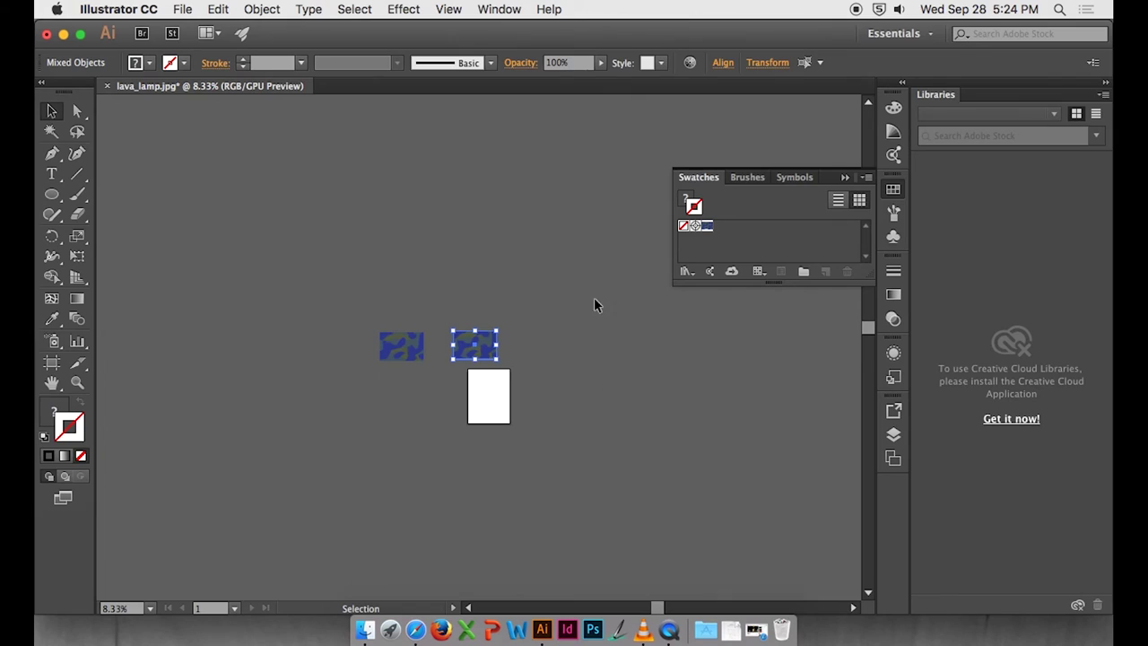
left_click_drag(319, 390, 318, 390)
left_click_drag(476, 348, 316, 335)
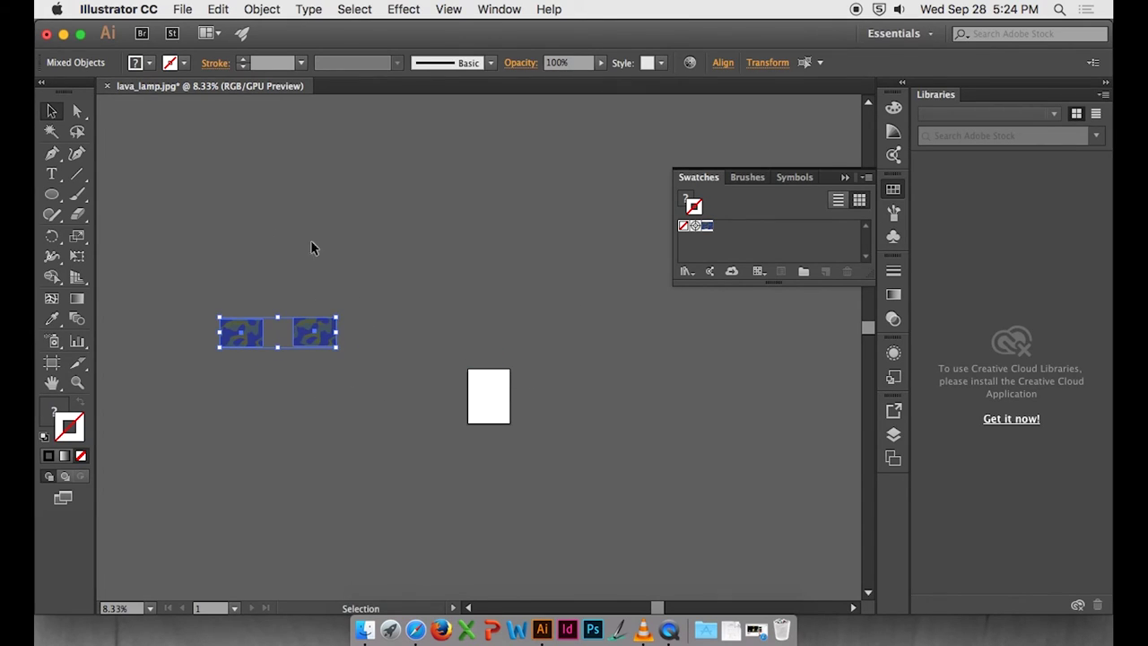
Draw a large circle enclosing the artboard, fill it with the camouflage pattern swatch, and check the repeat for visible seams.
left_click(51, 194)
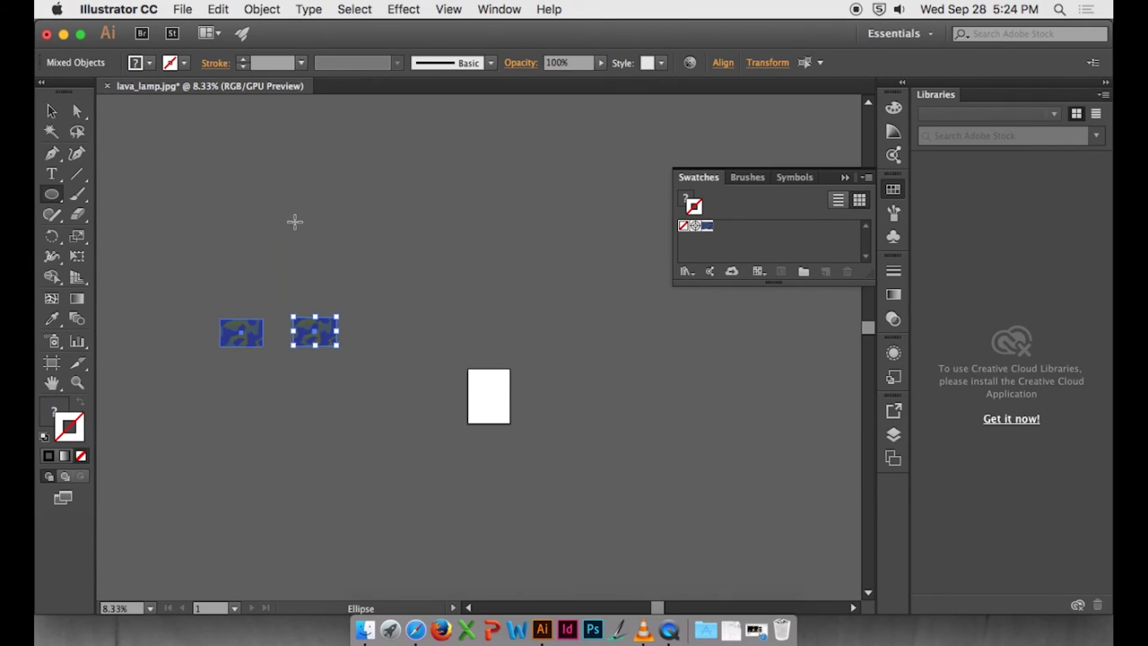
left_click_drag(394, 172, 753, 530)
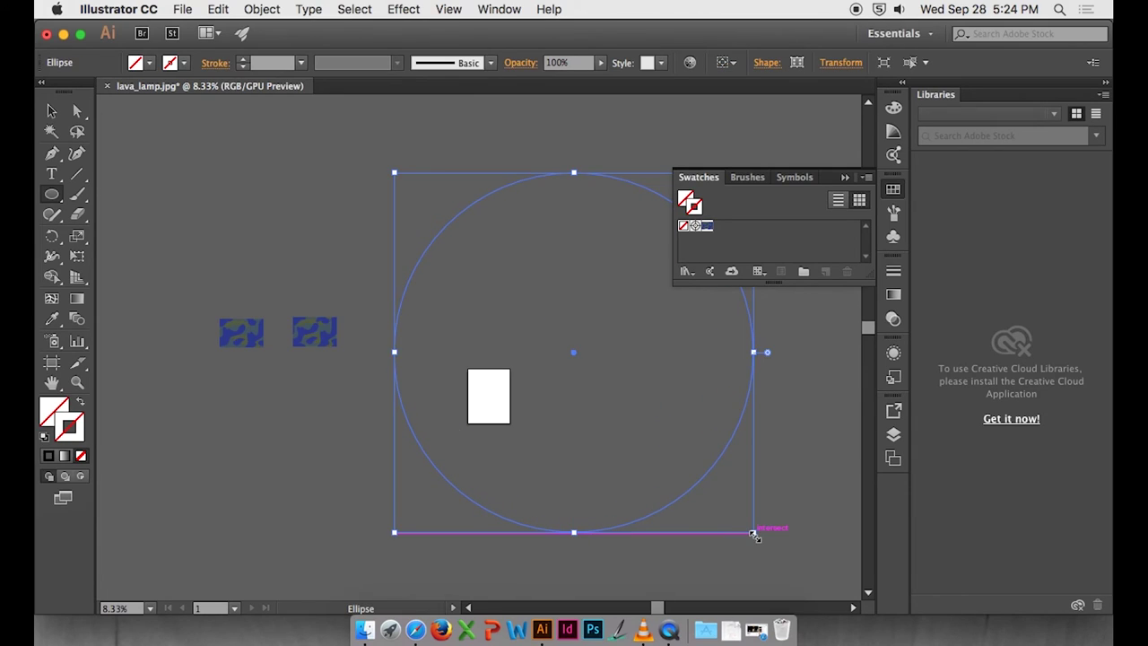
left_click(54, 408)
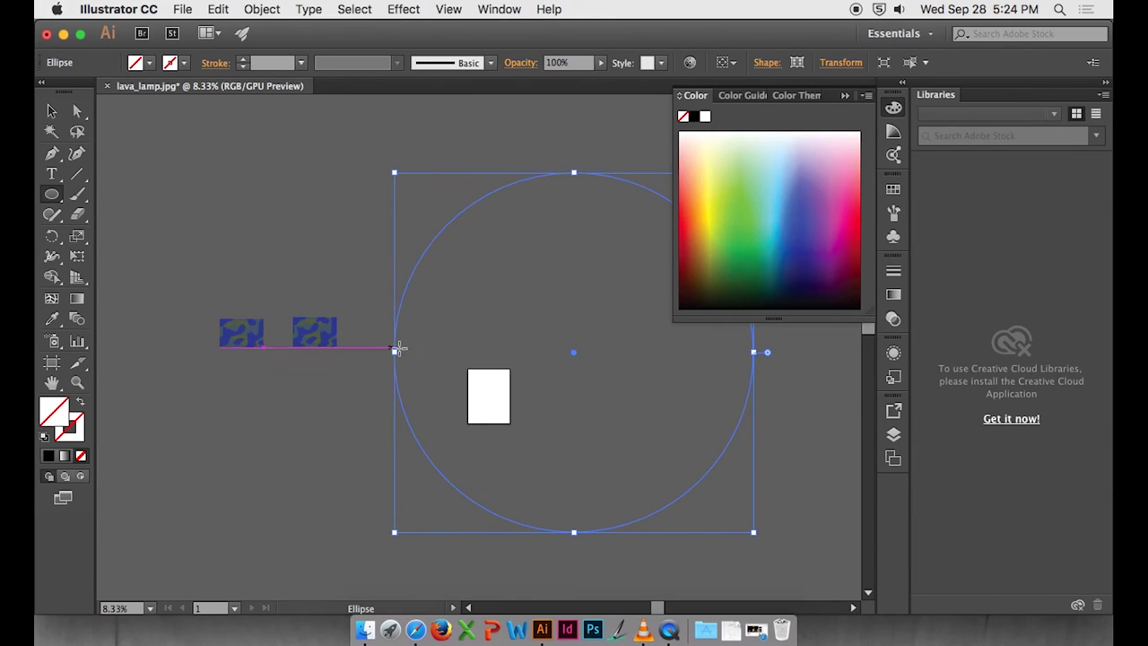
left_click(893, 190)
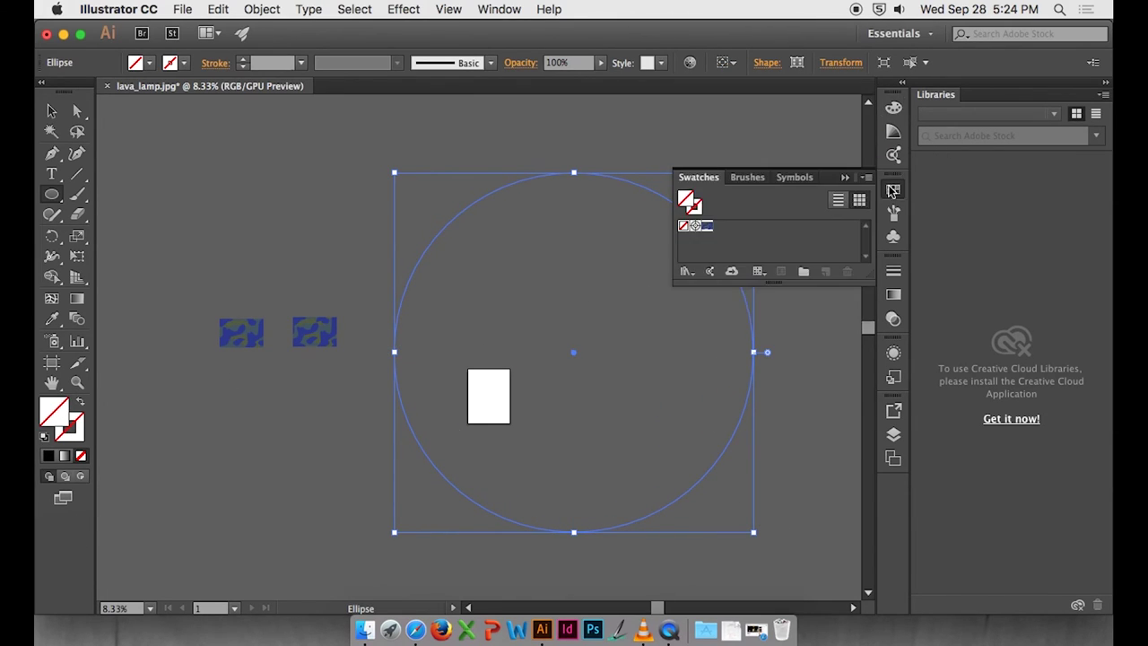
left_click(708, 228)
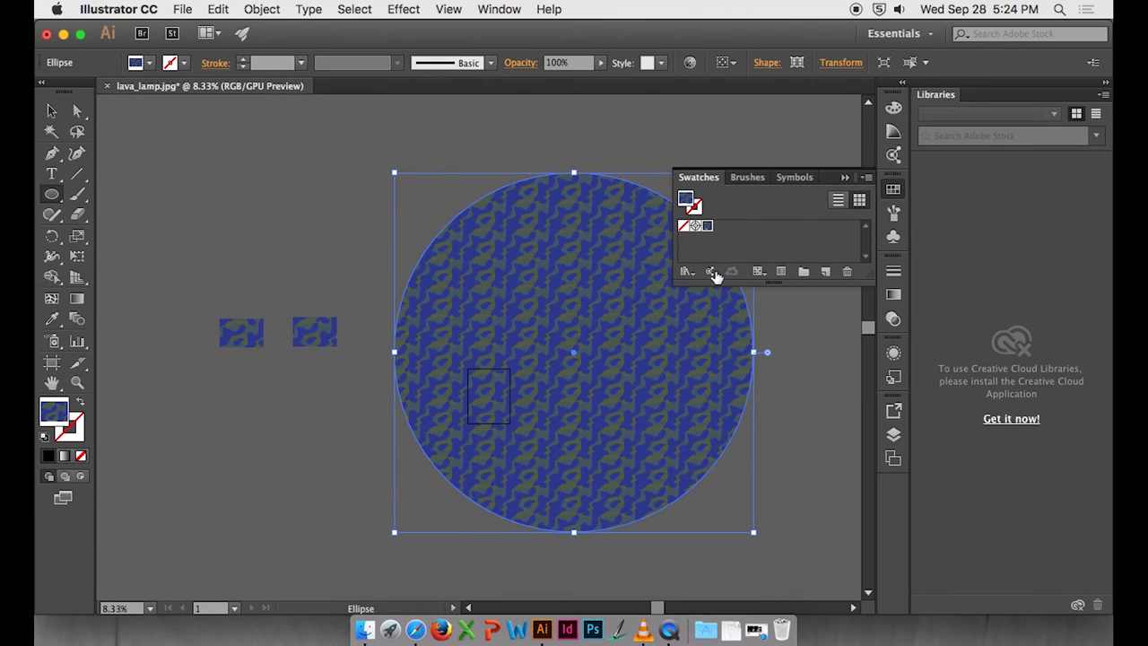
key("super+equal")
key("super+equal")
left_click_drag(687, 343, 515, 318)
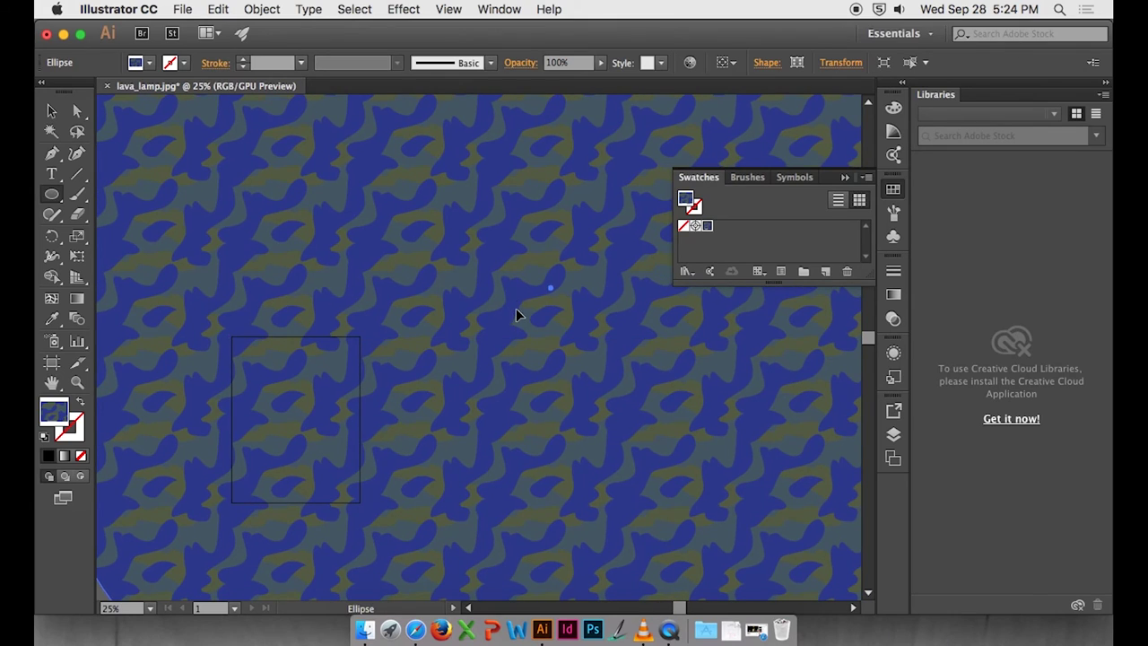
key("super+minus")
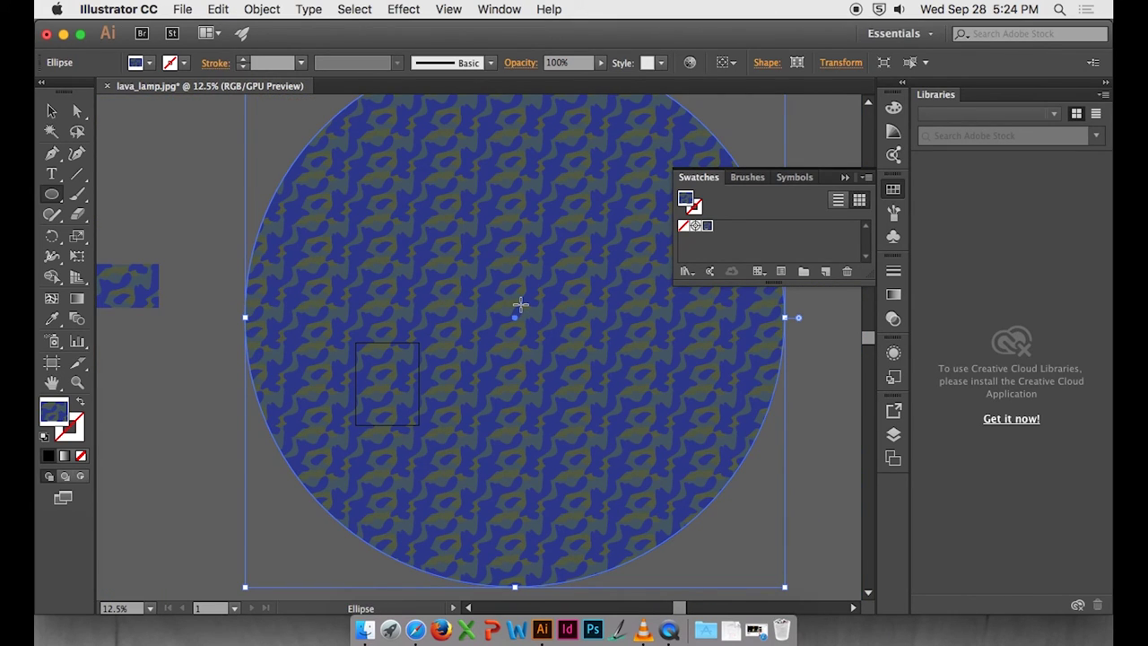